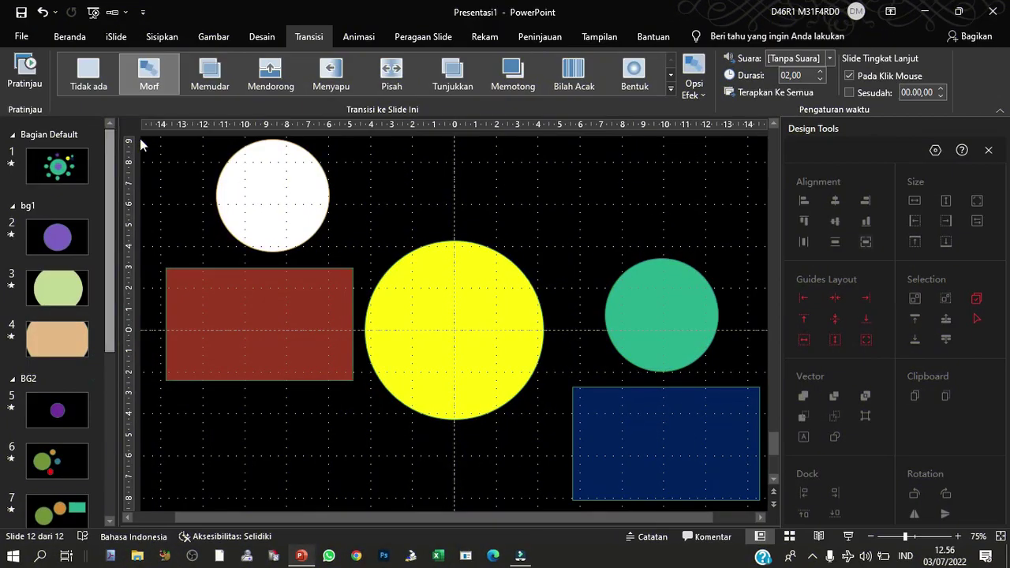
Step: Show slide 1, the ring of green circles around the purple centre, on the canvas
{"action": "left_click", "coordinate": [57, 165]}
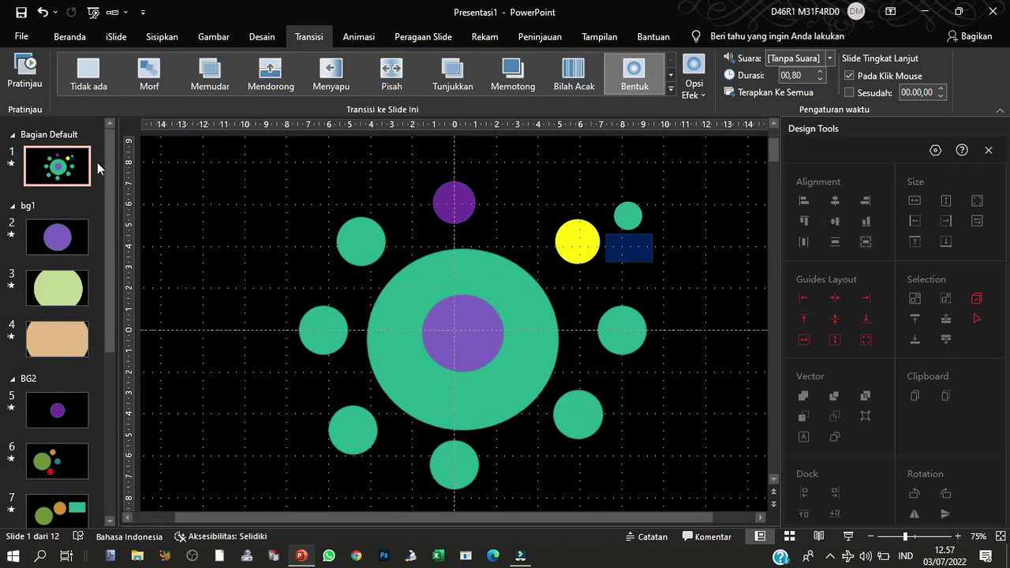
Step: Start the full-screen slide show from slide 1
{"action": "left_click", "coordinate": [849, 536]}
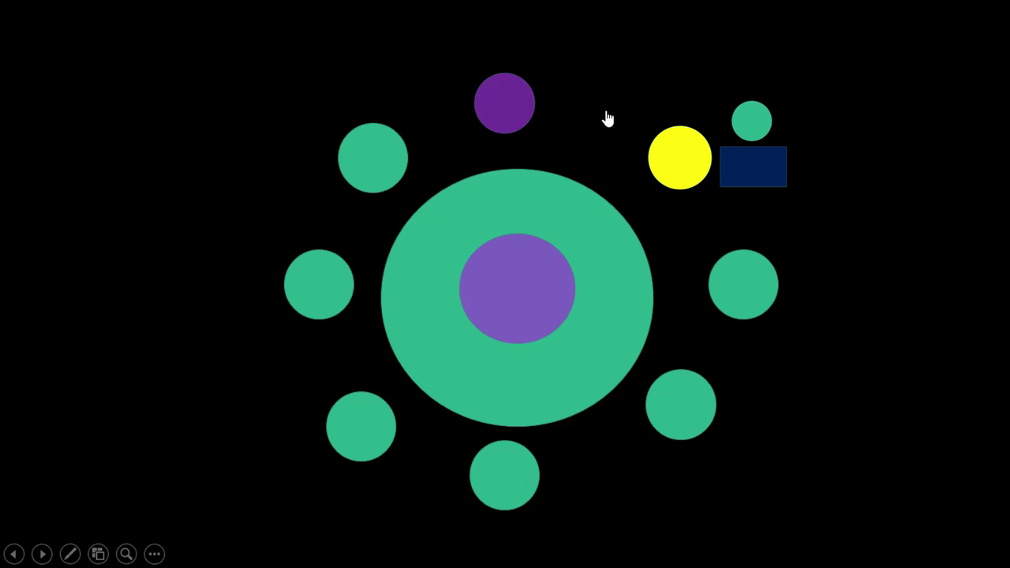
Step: Zoom into the purple and light-green circle sections, then return to the overview
{"action": "left_click", "coordinate": [517, 303]}
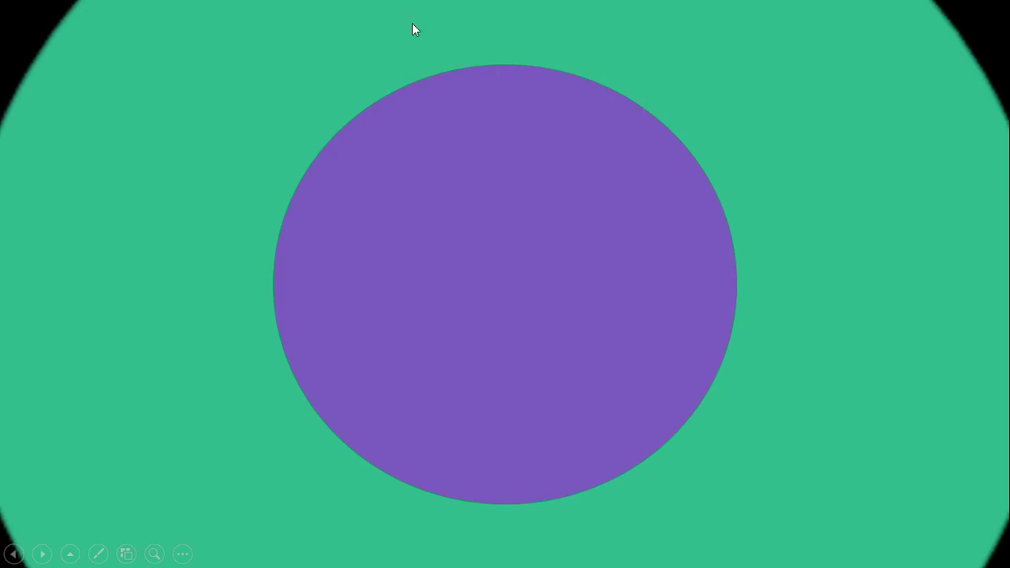
{"action": "left_click", "coordinate": [613, 280]}
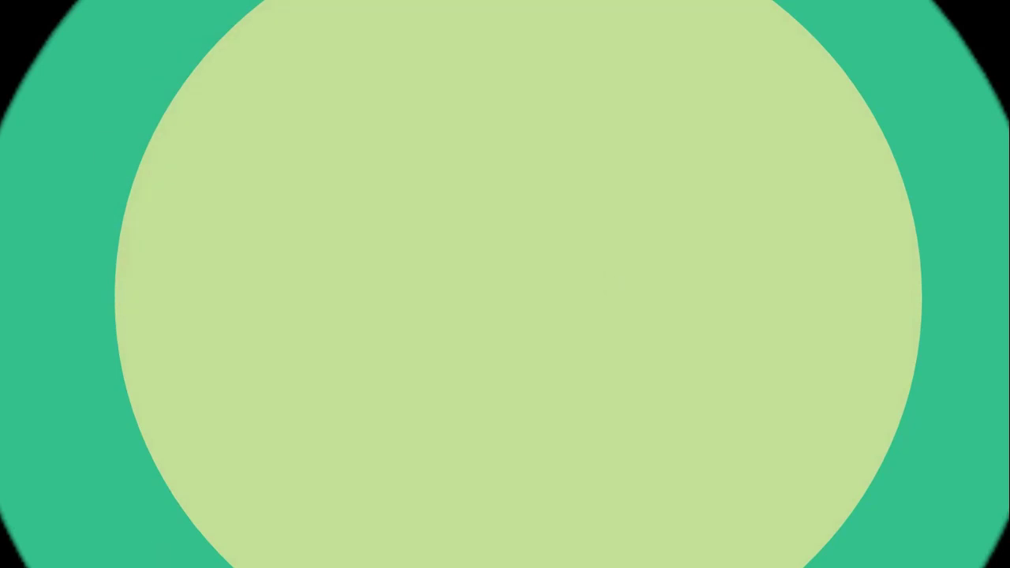
{"action": "left_click", "coordinate": [611, 279]}
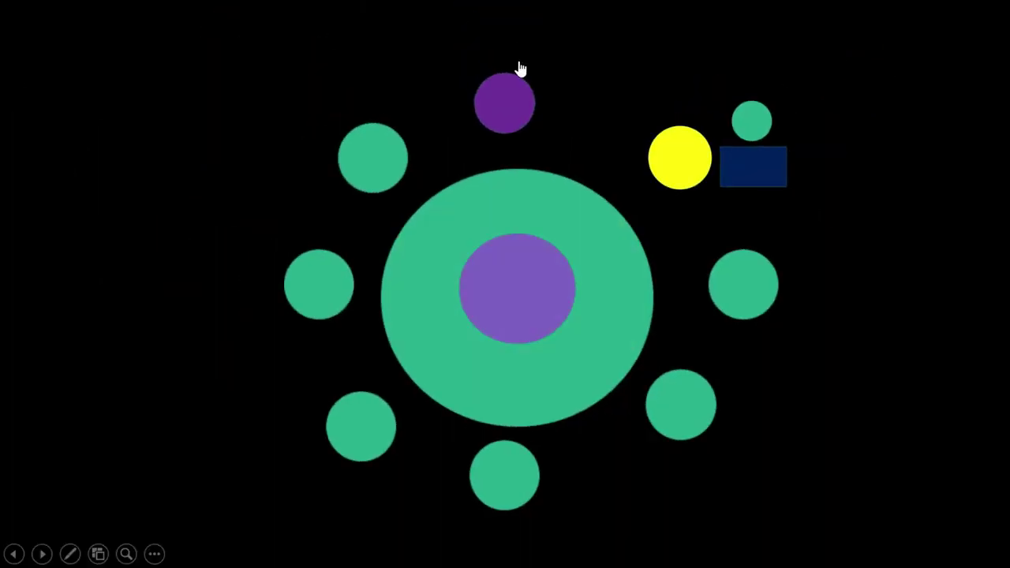
{"action": "left_click", "coordinate": [515, 79]}
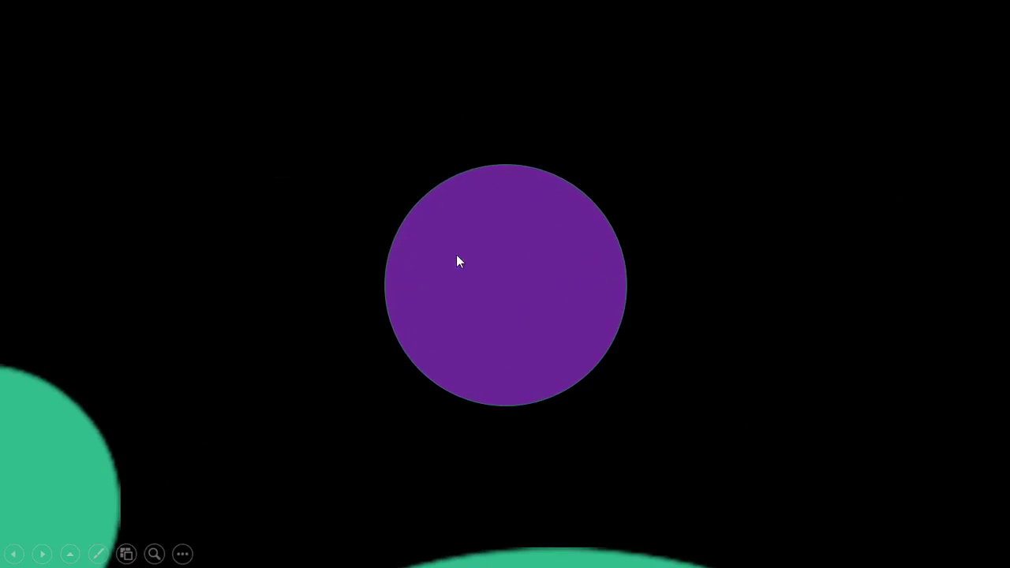
Step: Advance to the coloured-circles slide and play its move, grow and recolour animations
{"action": "left_click", "coordinate": [495, 317]}
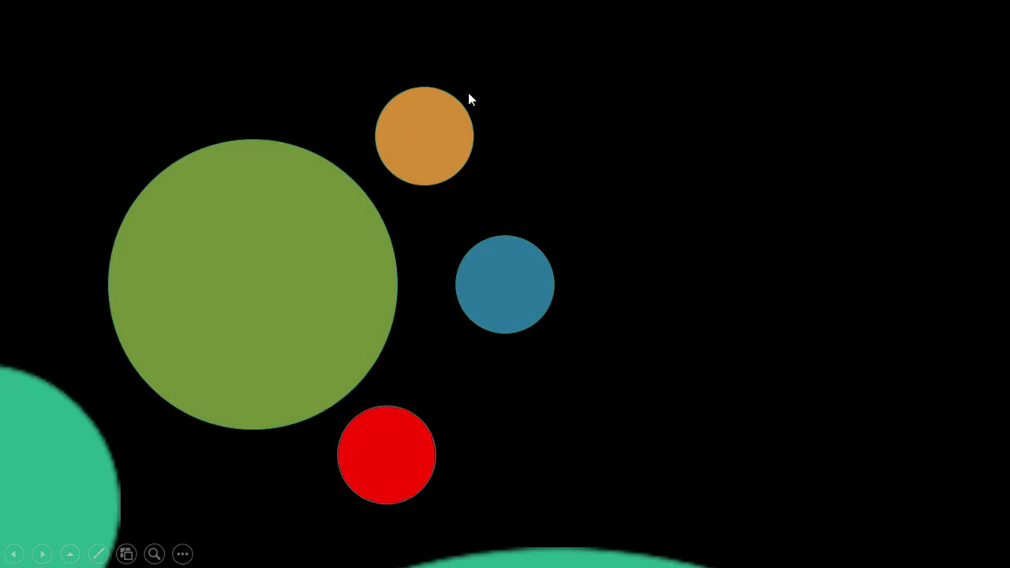
{"action": "left_click", "coordinate": [733, 178]}
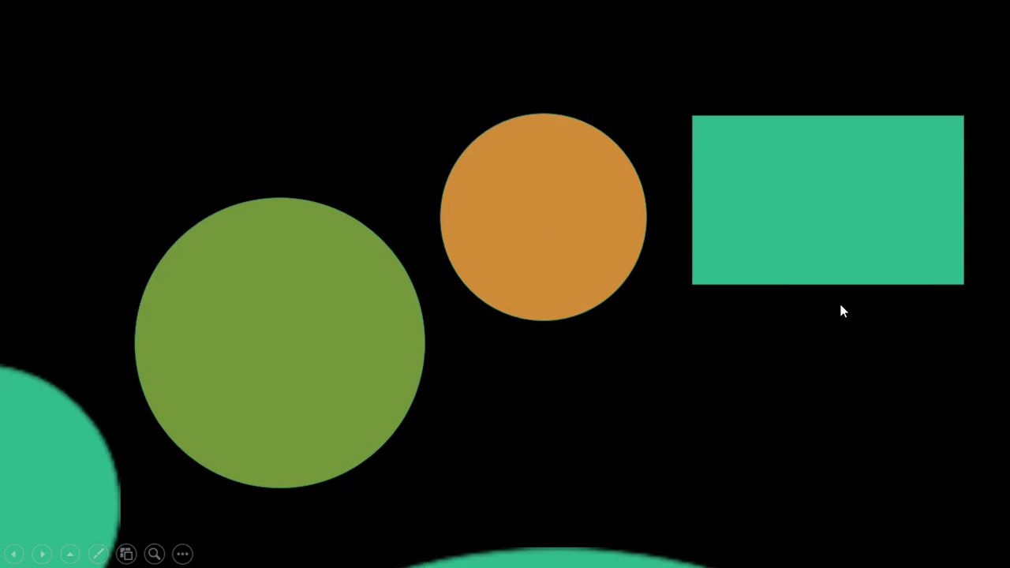
{"action": "left_click", "coordinate": [700, 361]}
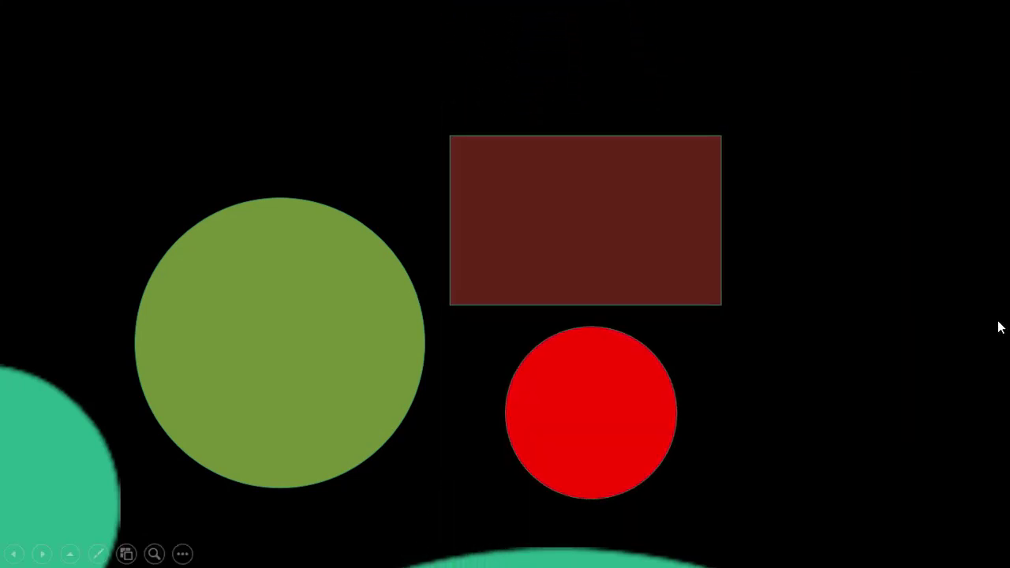
{"action": "left_click", "coordinate": [997, 323]}
{"action": "left_click", "coordinate": [996, 320]}
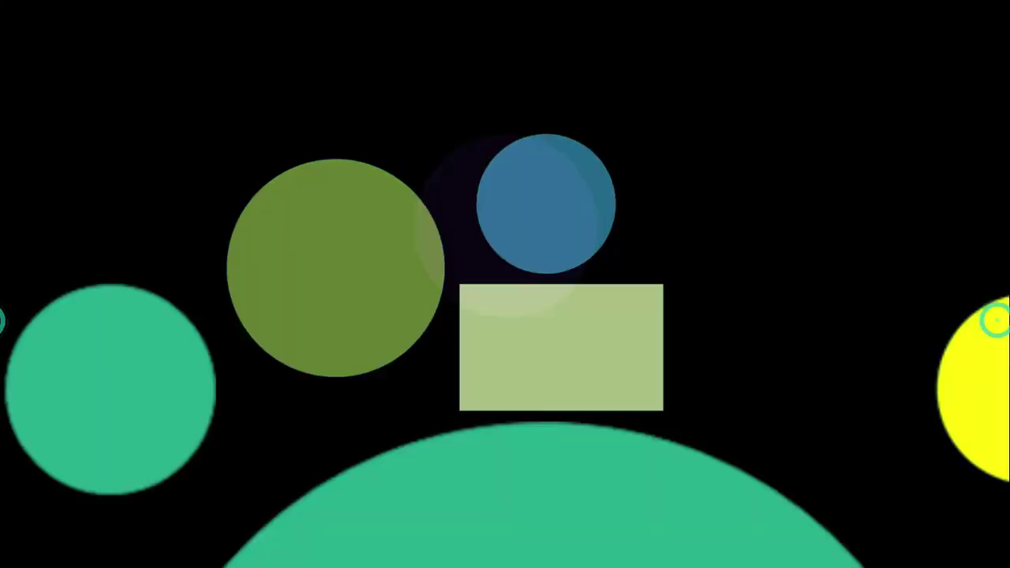
Step: Play the yellow-circle slide's white circle, red rectangle and swap animations, then return to the overview
{"action": "left_click", "coordinate": [761, 128]}
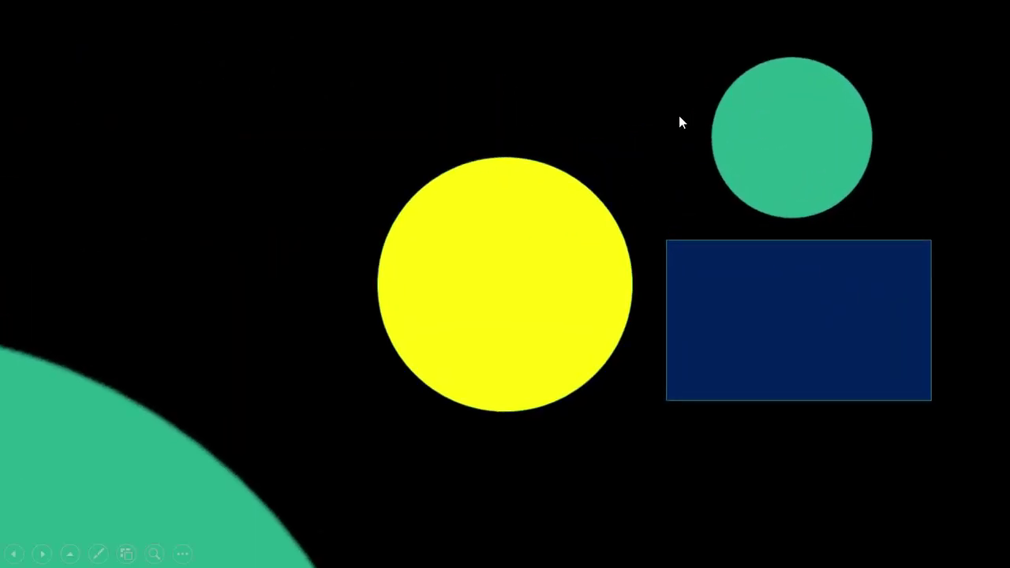
{"action": "left_click", "coordinate": [550, 122]}
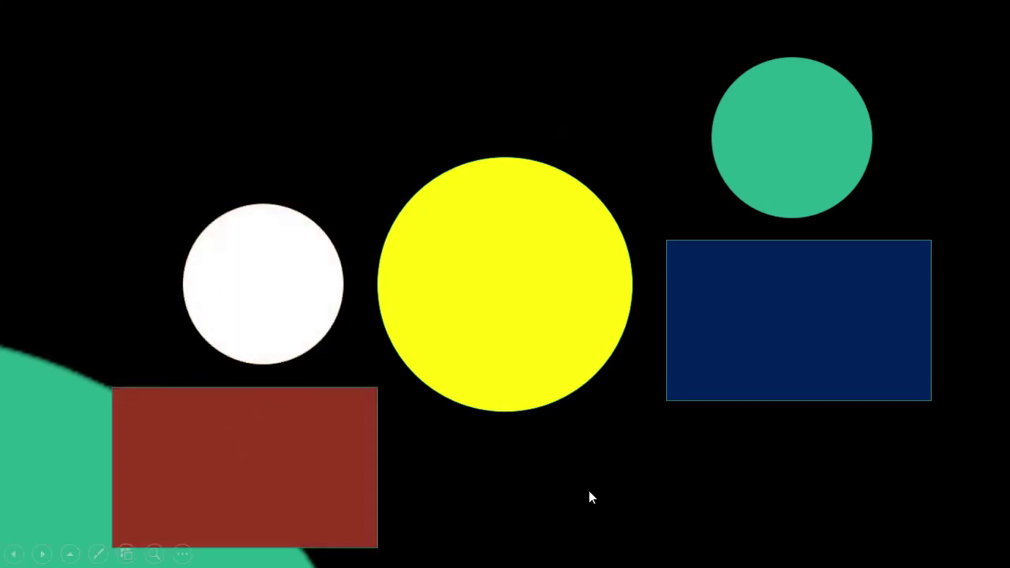
{"action": "left_click", "coordinate": [693, 470]}
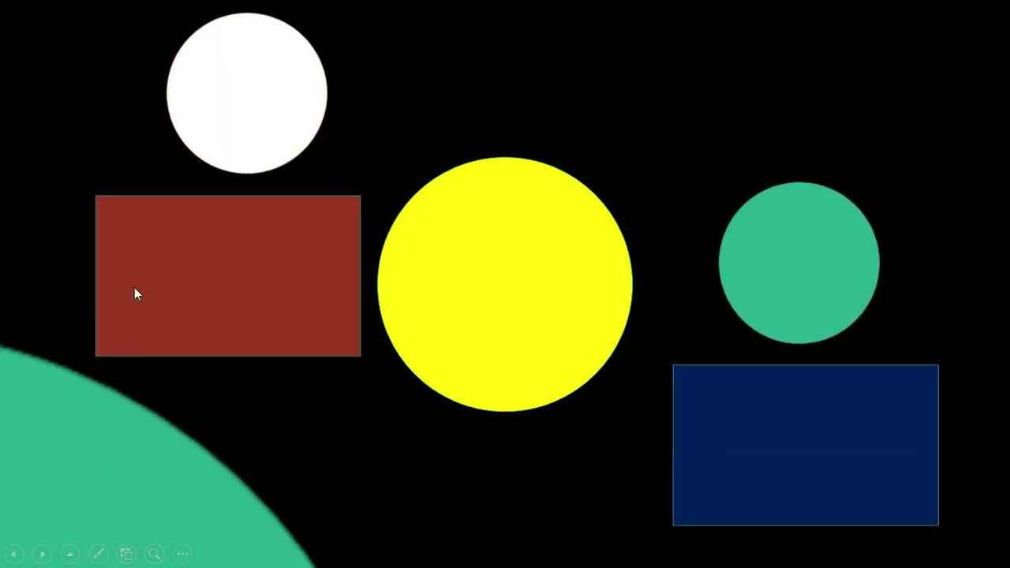
{"action": "left_click", "coordinate": [460, 368]}
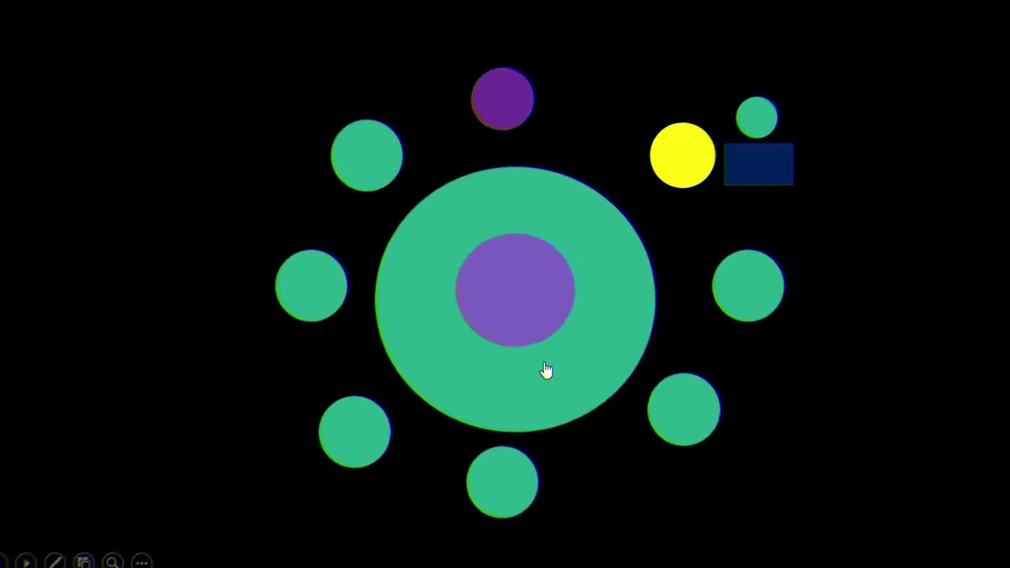
{"action": "left_click", "coordinate": [550, 395]}
Step: End the slide show and create a new blank presentation
{"action": "key", "text": "Escape"}
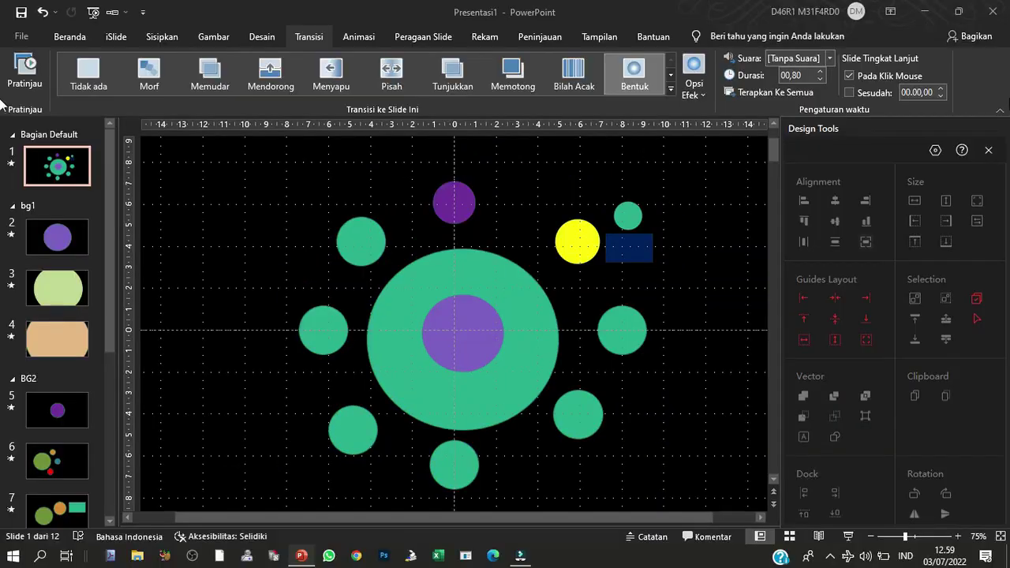
{"action": "left_click", "coordinate": [465, 271]}
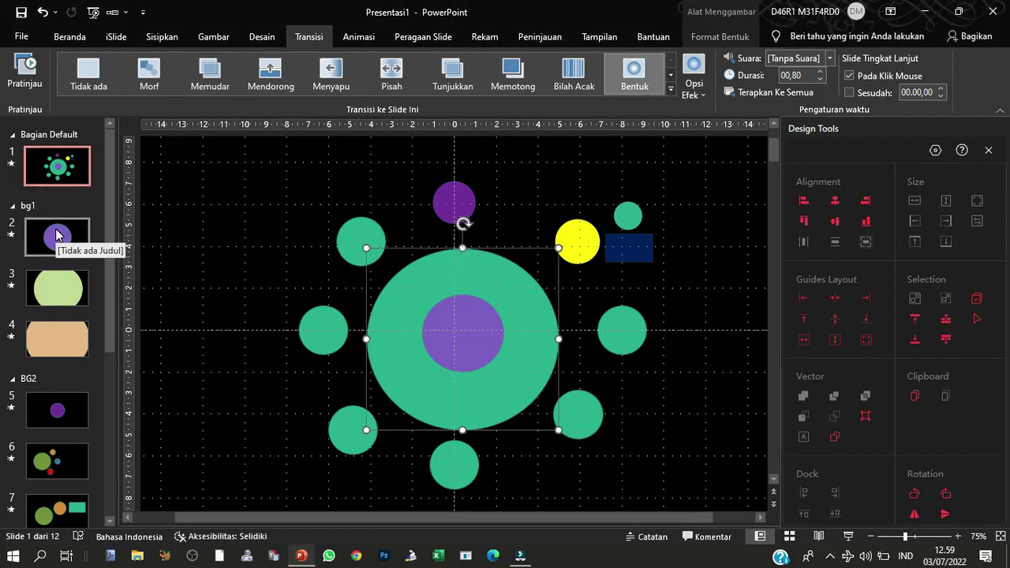
{"action": "left_click", "coordinate": [22, 41]}
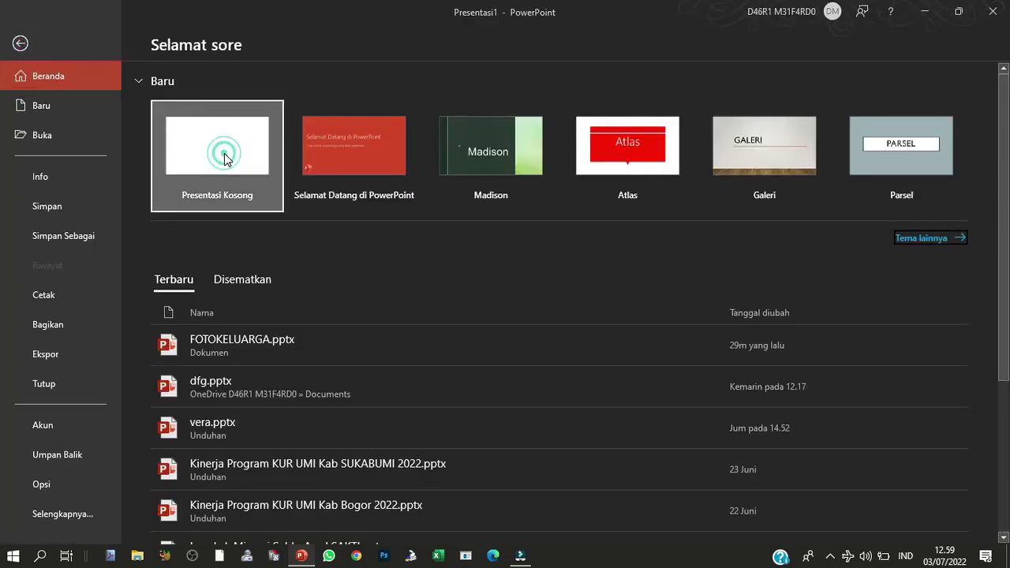
{"action": "left_click", "coordinate": [217, 154]}
Step: Give the new slide the blank Kosong layout and the black design variant
{"action": "right_click", "coordinate": [505, 175]}
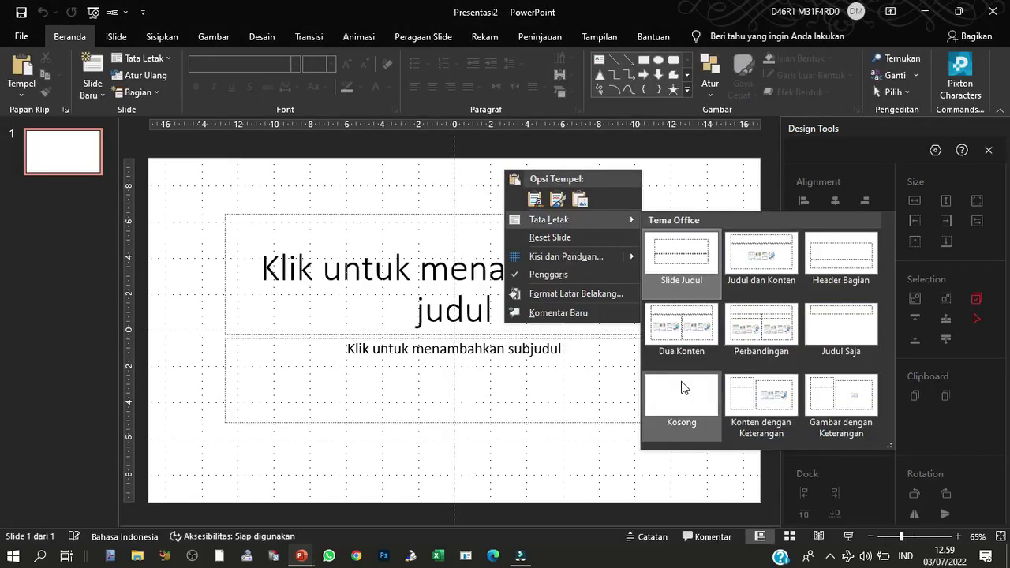
{"action": "left_click", "coordinate": [683, 391]}
{"action": "left_click", "coordinate": [262, 36]}
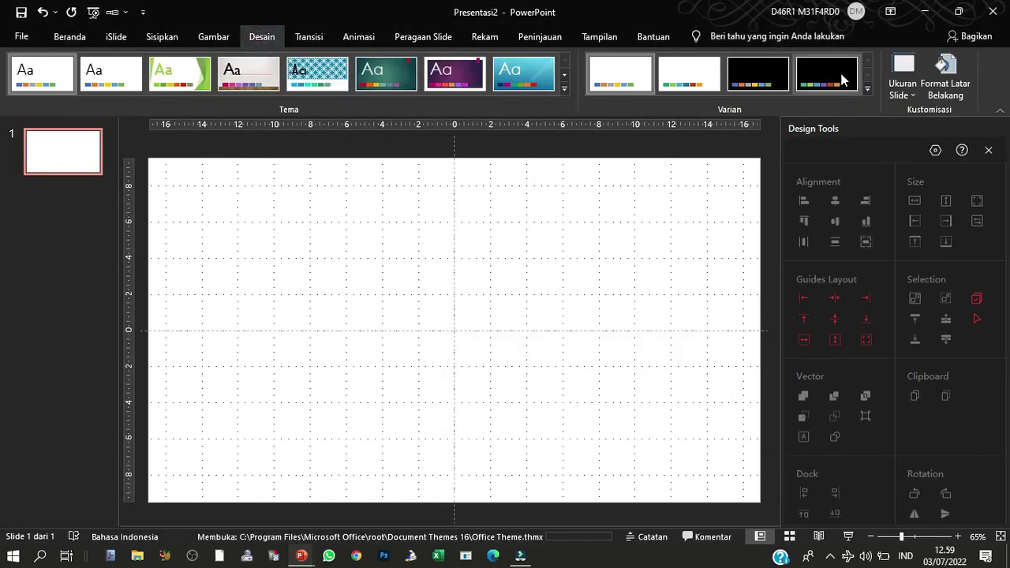
{"action": "left_click", "coordinate": [826, 73]}
Step: Draw a green oval about 9,96 by 10,9 cm and centre it on the black slide
{"action": "left_click", "coordinate": [166, 36]}
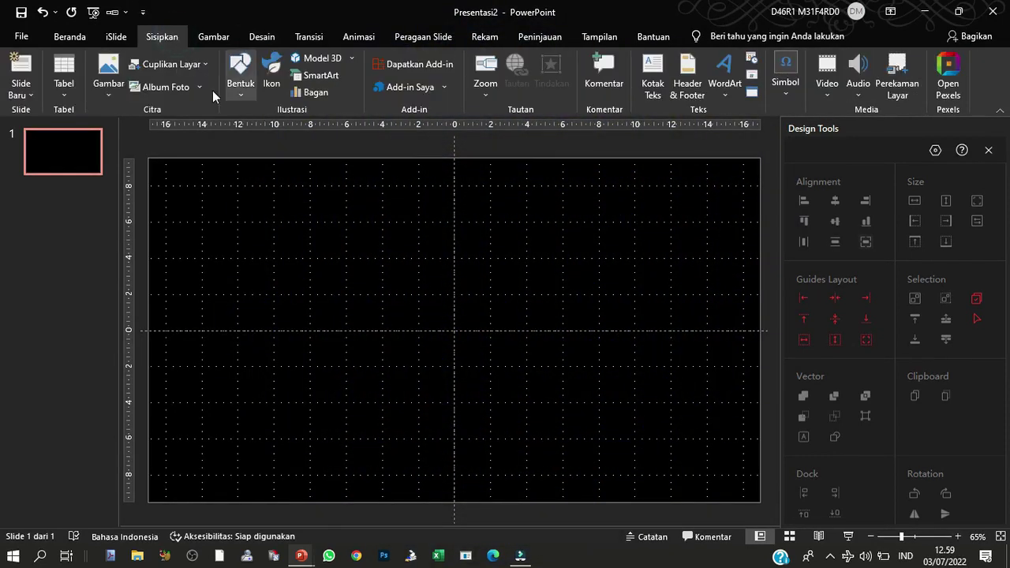
{"action": "left_click", "coordinate": [241, 75]}
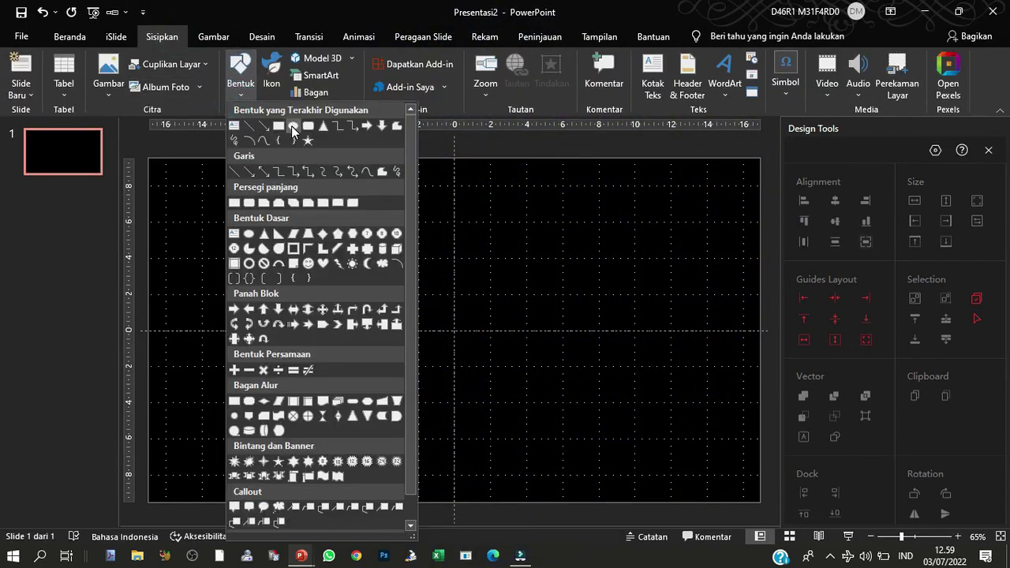
{"action": "left_click", "coordinate": [546, 286]}
{"action": "left_click_drag", "start_coordinate": [362, 249], "coordinate": [645, 431]}
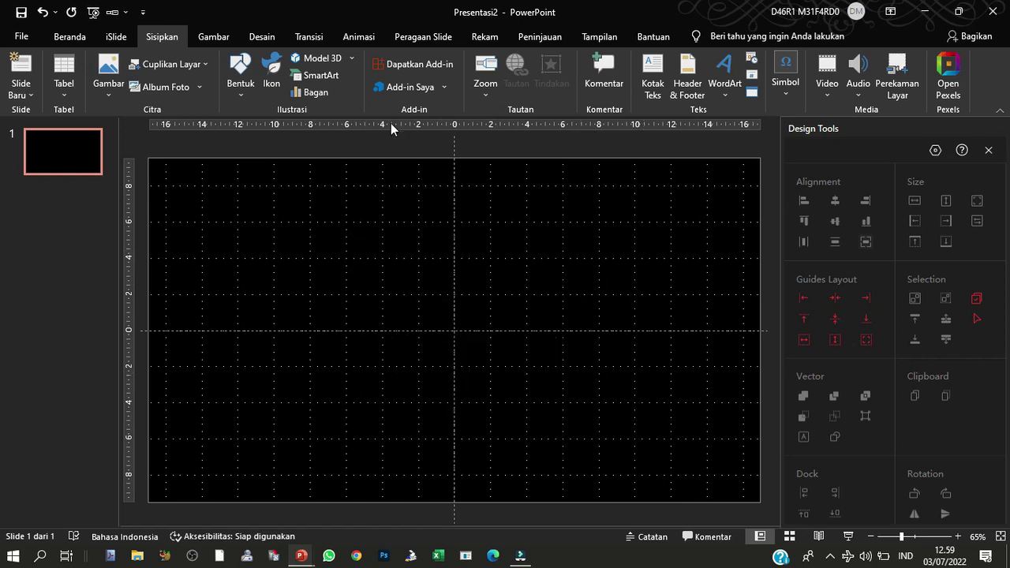
{"action": "left_click", "coordinate": [241, 78]}
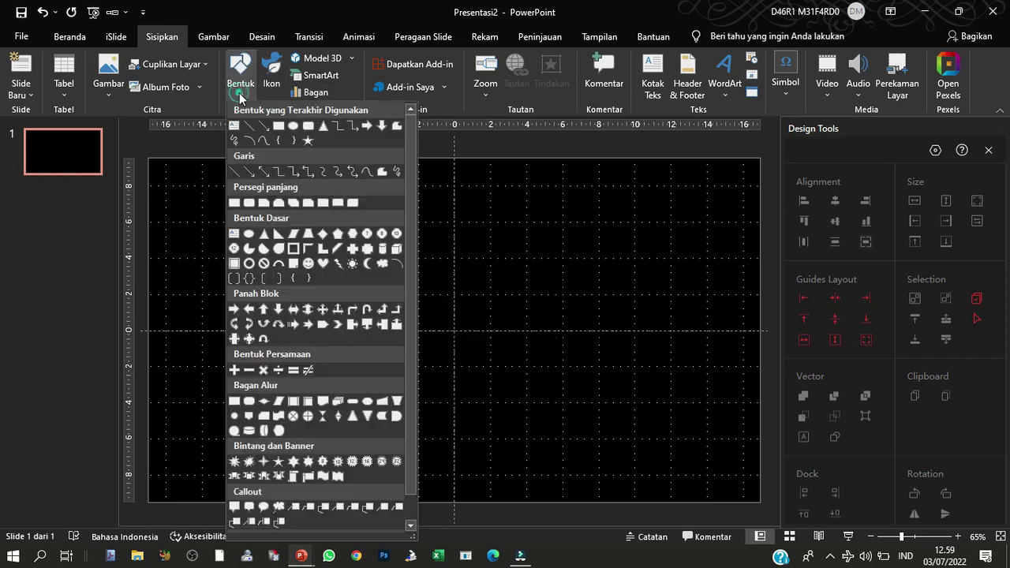
{"action": "left_click", "coordinate": [293, 125]}
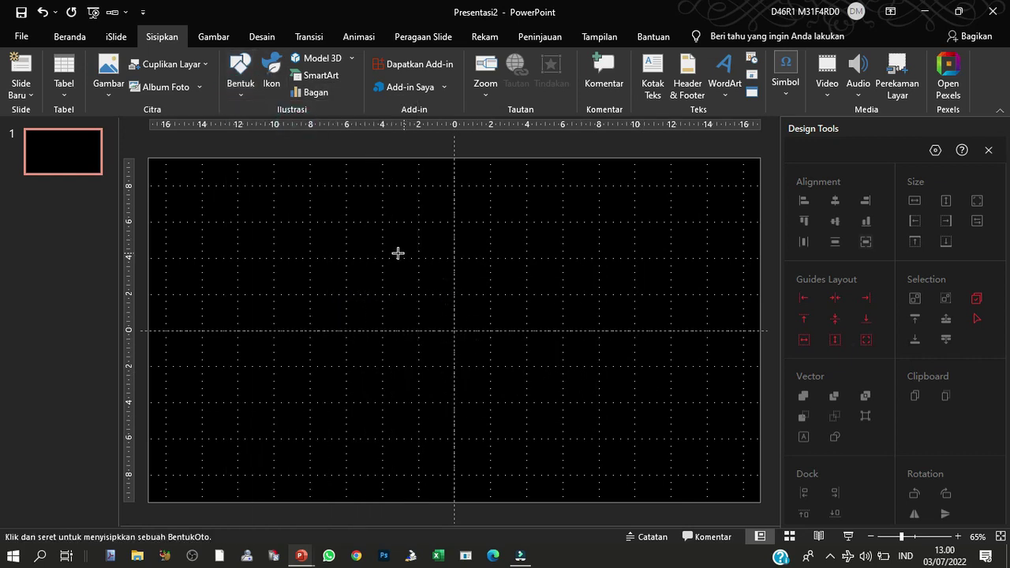
{"action": "left_click_drag", "start_coordinate": [351, 222], "coordinate": [548, 401]}
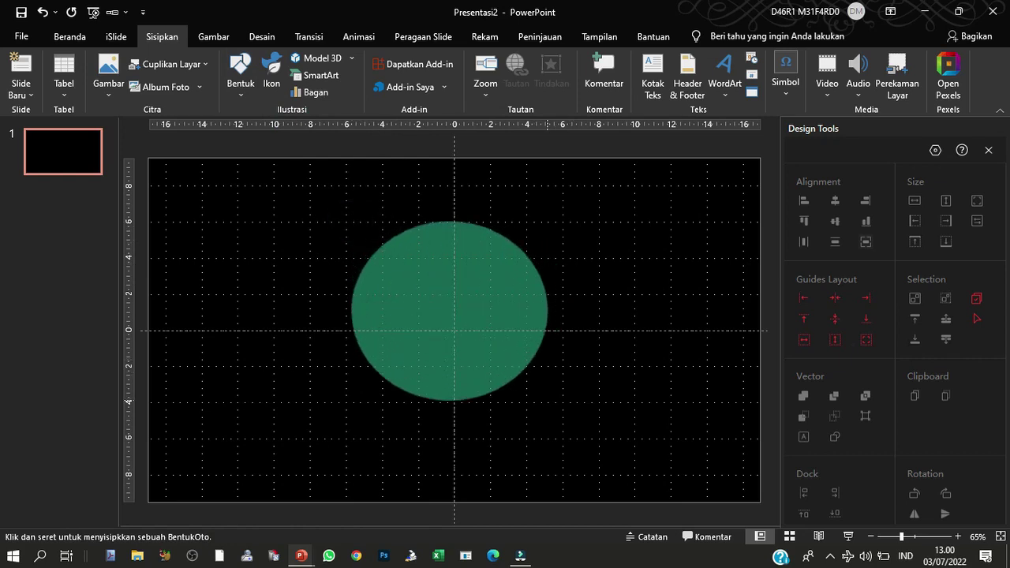
{"action": "left_click_drag", "start_coordinate": [475, 278], "coordinate": [485, 304]}
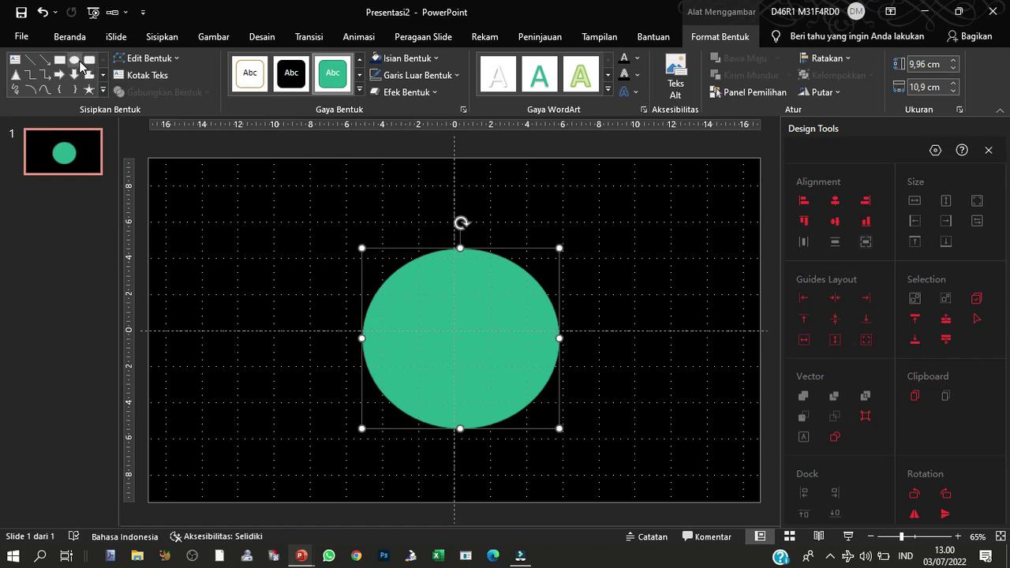
{"action": "left_click", "coordinate": [74, 59]}
{"action": "left_click", "coordinate": [74, 60]}
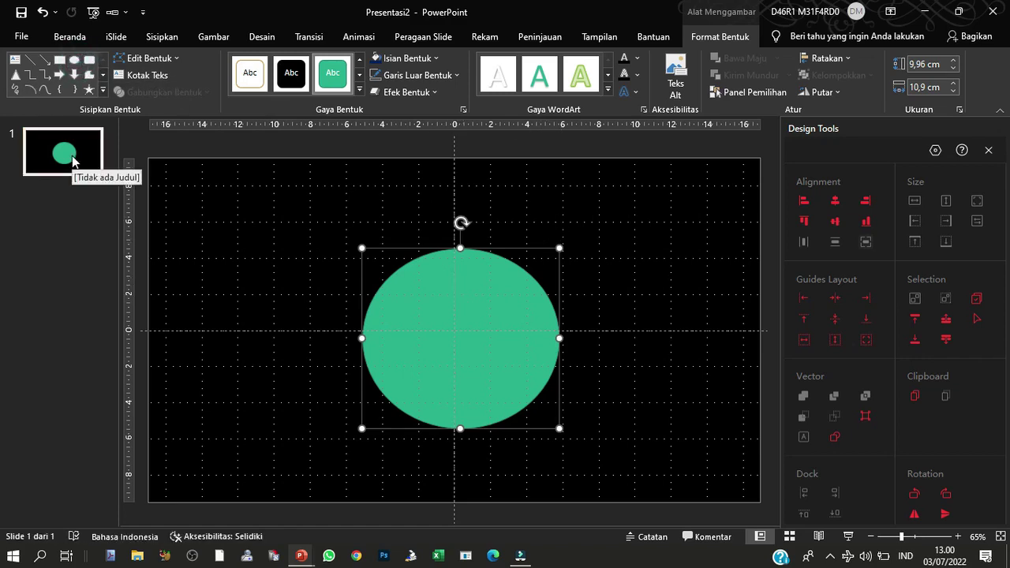
Step: Add a section to the slide list, then remove the untitled Bagian Tanpa Judul section
{"action": "right_click", "coordinate": [69, 203]}
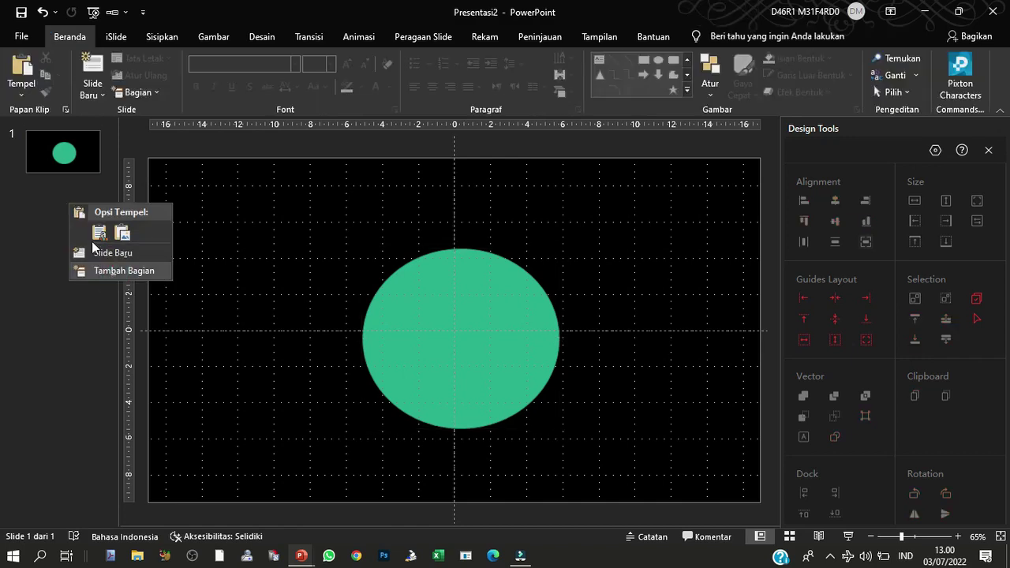
{"action": "left_click", "coordinate": [62, 183]}
{"action": "right_click", "coordinate": [63, 185]}
{"action": "left_click", "coordinate": [91, 234]}
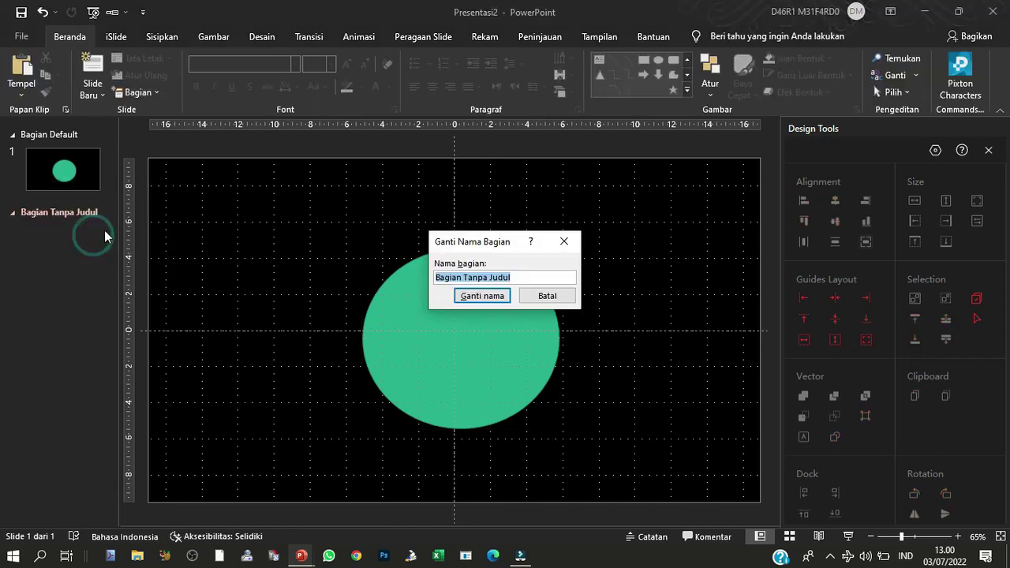
{"action": "left_click", "coordinate": [541, 293]}
{"action": "left_click", "coordinate": [62, 212]}
{"action": "right_click", "coordinate": [65, 213]}
{"action": "left_click", "coordinate": [101, 236]}
Step: Add a new section named BG1
{"action": "right_click", "coordinate": [68, 215]}
{"action": "left_click", "coordinate": [101, 281]}
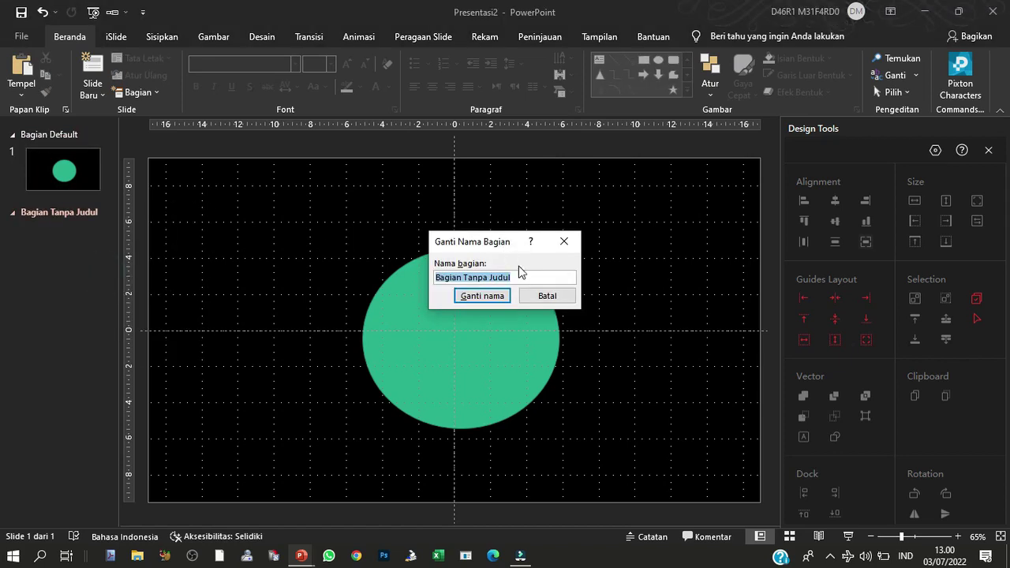
{"action": "type", "text": "BG1"}
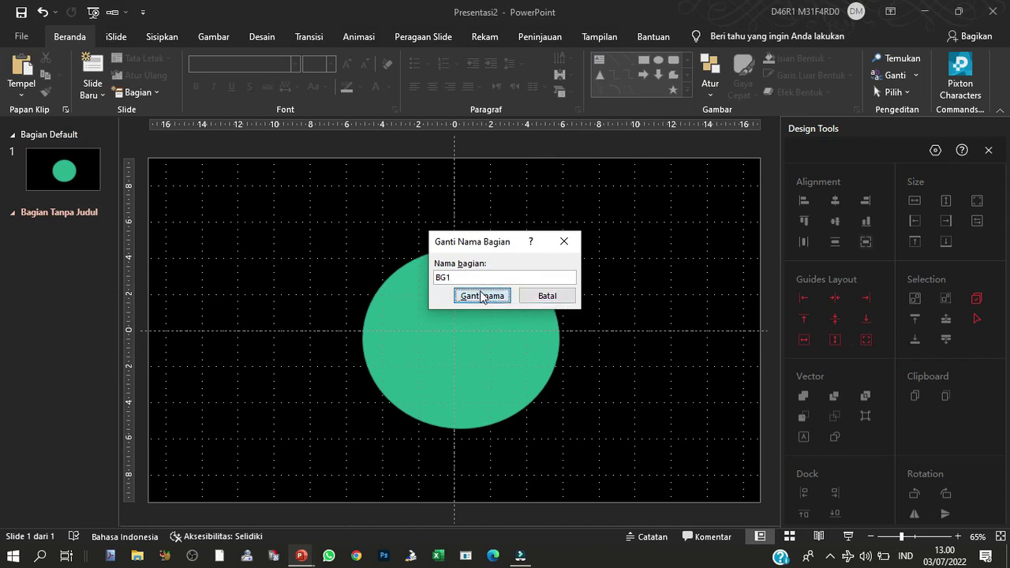
{"action": "left_click", "coordinate": [483, 296]}
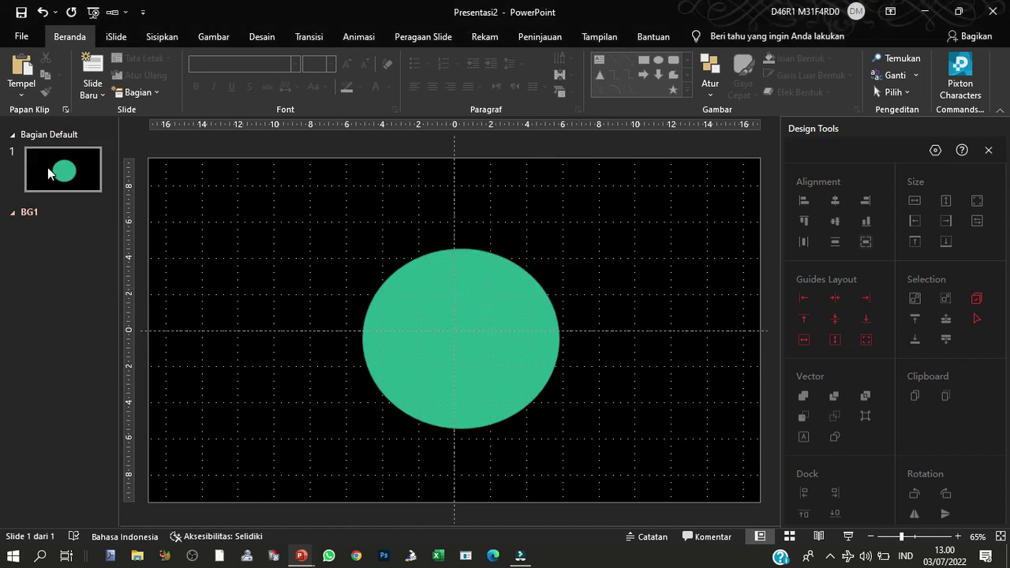
Step: Give slide 1 the Bentuk transition and add a new blank slide in section BG1
{"action": "left_click", "coordinate": [308, 36]}
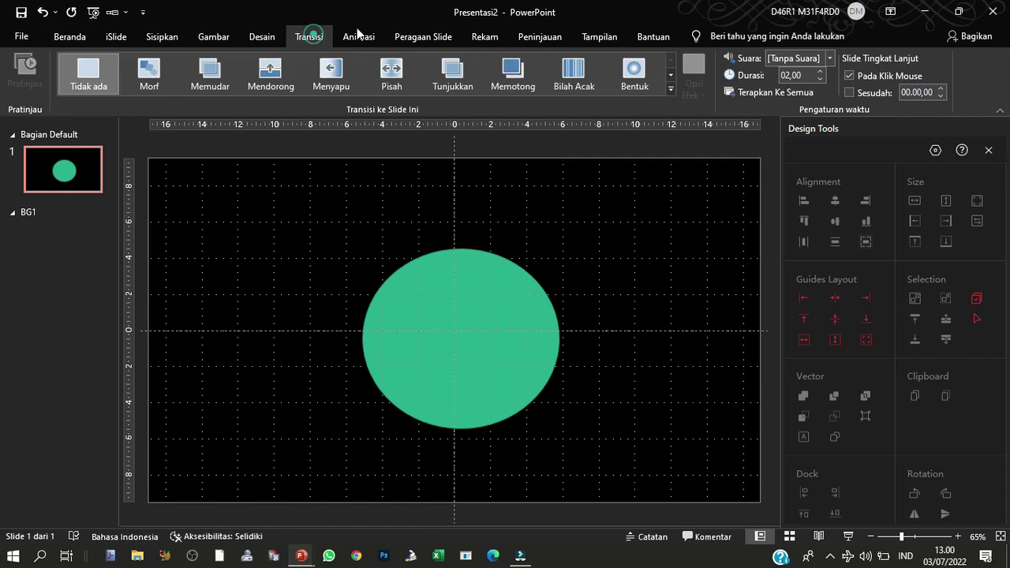
{"action": "left_click", "coordinate": [653, 86]}
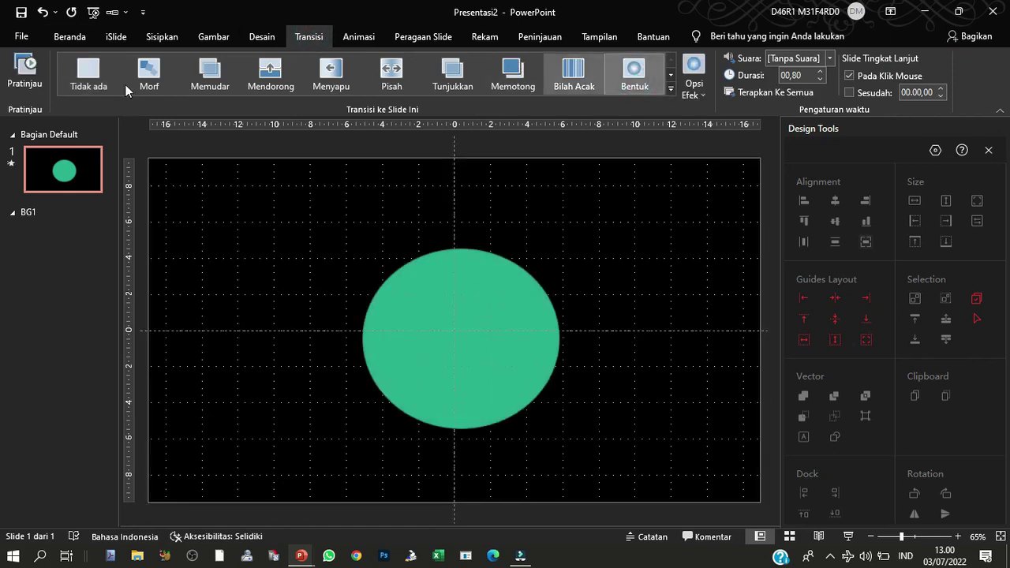
{"action": "right_click", "coordinate": [32, 247]}
{"action": "left_click", "coordinate": [79, 293]}
{"action": "left_click", "coordinate": [63, 237]}
{"action": "left_click", "coordinate": [418, 260]}
Step: Copy the green circle from slide 1 and paste it onto slide 2
{"action": "left_click", "coordinate": [63, 169]}
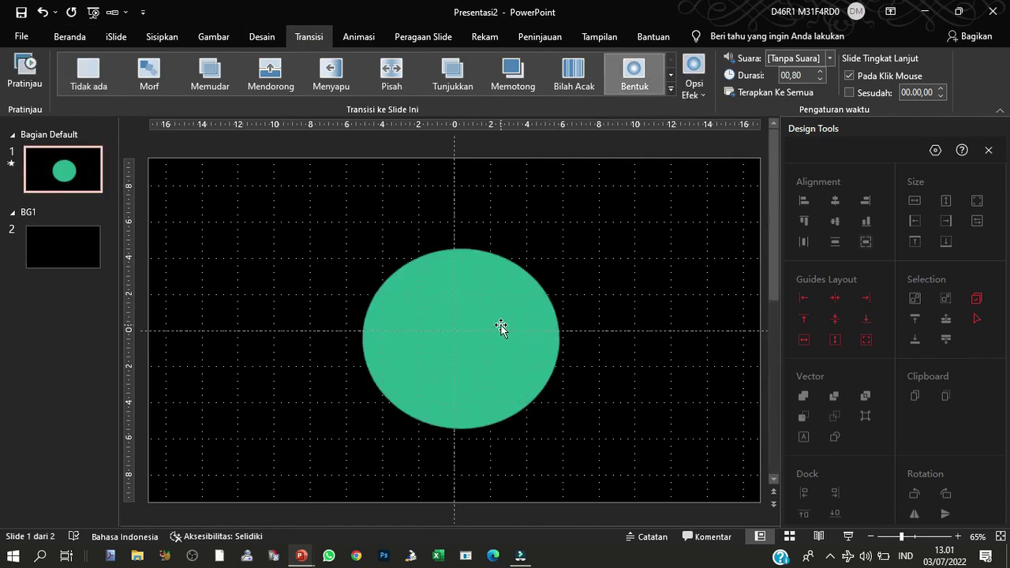
{"action": "left_click", "coordinate": [502, 330]}
{"action": "key", "text": "ctrl+c"}
{"action": "left_click", "coordinate": [63, 247]}
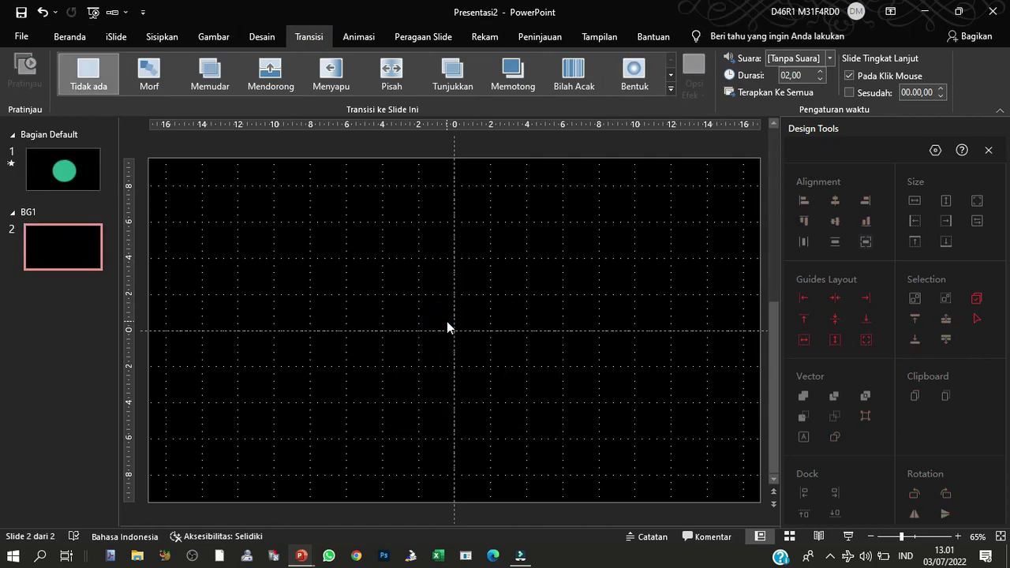
{"action": "key", "text": "ctrl+v"}
Step: Enlarge the pasted green circle slightly and centre it on slide 2
{"action": "mouse_move", "coordinate": [463, 312]}
{"action": "left_mouse_down"}
{"action": "mouse_move", "coordinate": [271, 377]}
{"action": "mouse_move", "coordinate": [277, 371]}
{"action": "left_mouse_up"}
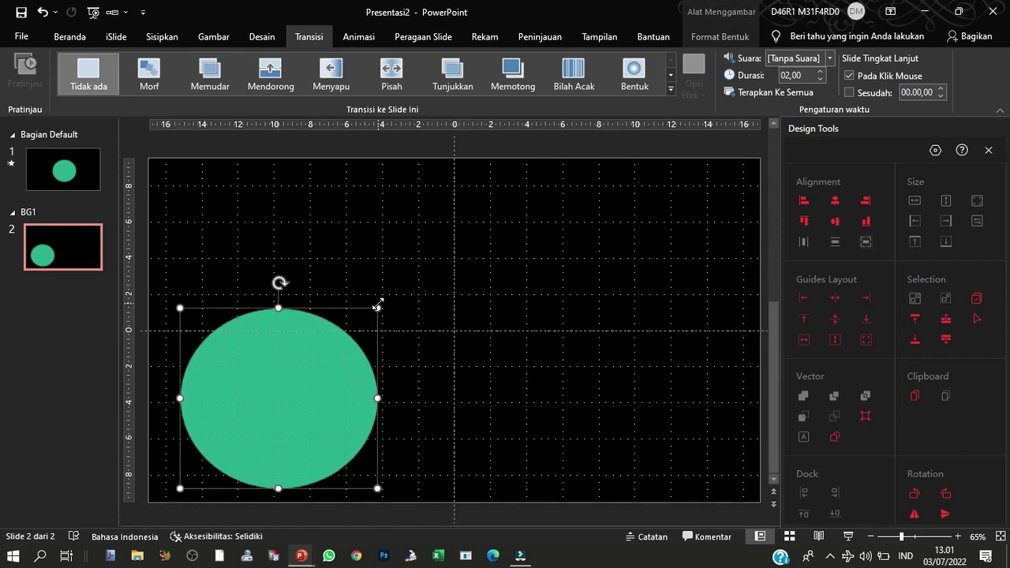
{"action": "left_click_drag", "start_coordinate": [378, 308], "coordinate": [388, 297]}
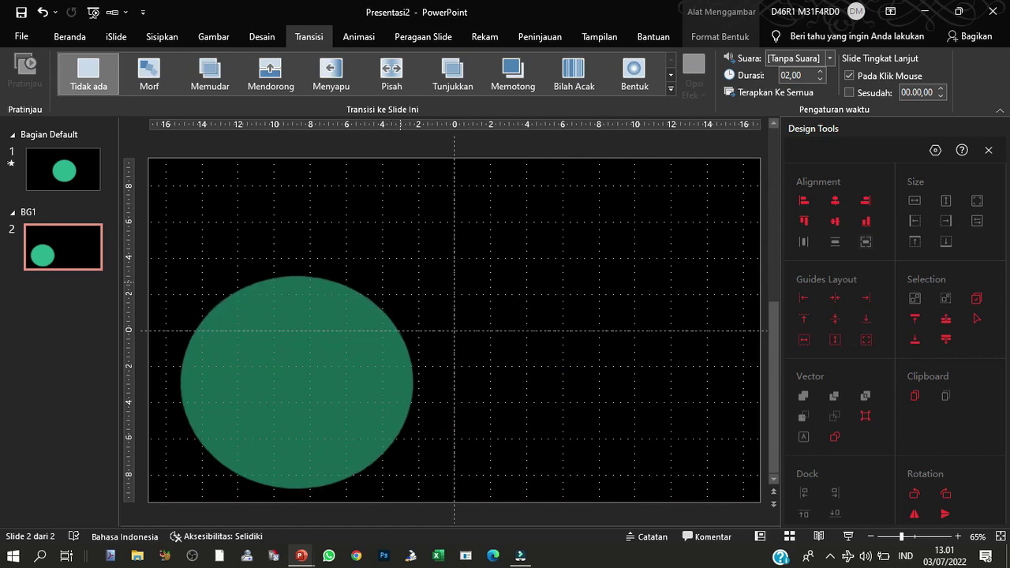
{"action": "left_click_drag", "start_coordinate": [334, 343], "coordinate": [498, 280]}
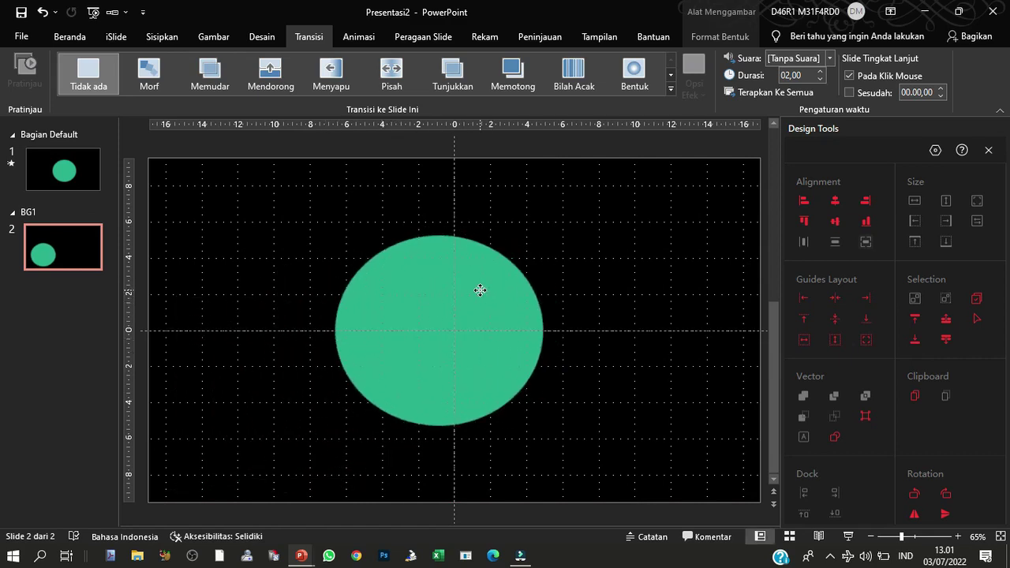
{"action": "left_click_drag", "start_coordinate": [555, 230], "coordinate": [571, 218]}
{"action": "left_click_drag", "start_coordinate": [474, 295], "coordinate": [478, 302]}
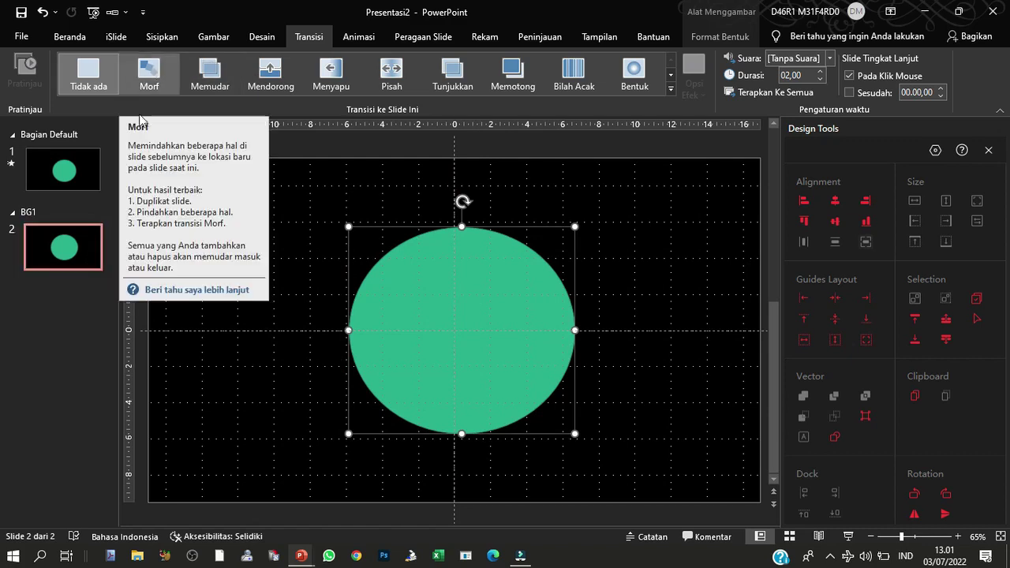
Step: Give slide 2 the Pisah transition, duplicate it as slide 3, and set slide 3 to Morf
{"action": "left_click", "coordinate": [391, 72]}
{"action": "right_click", "coordinate": [92, 254]}
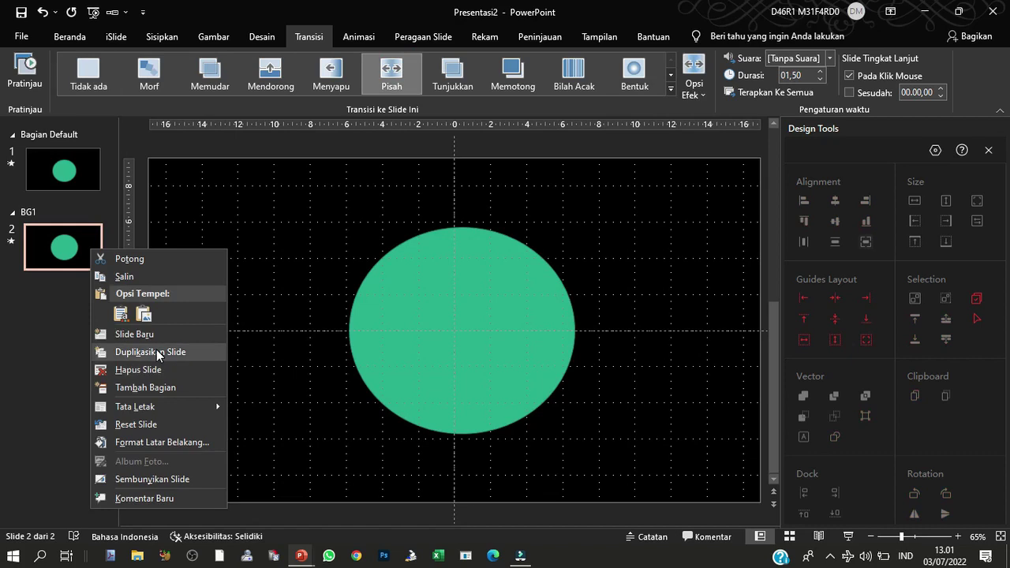
{"action": "left_click", "coordinate": [146, 352]}
{"action": "left_click", "coordinate": [149, 74]}
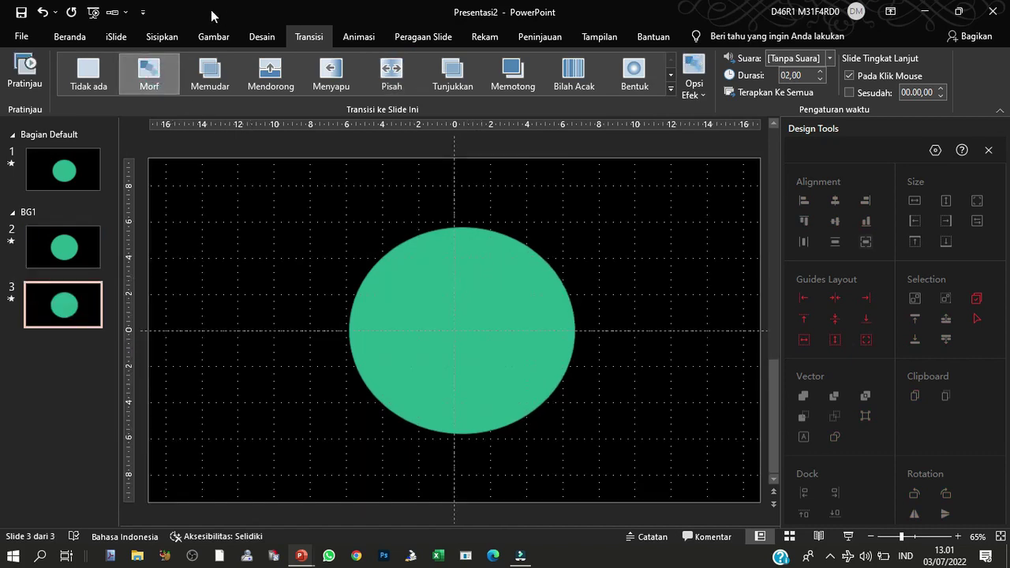
Step: Fill slide 3's circle with yellow and shift it toward the left
{"action": "left_click", "coordinate": [537, 260]}
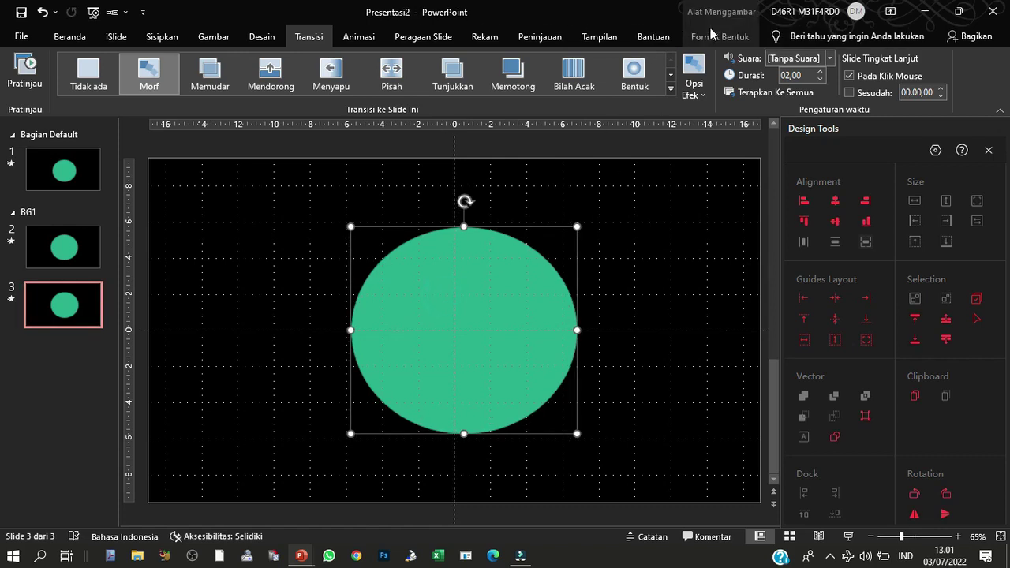
{"action": "left_click", "coordinate": [719, 36]}
{"action": "left_click", "coordinate": [407, 58]}
{"action": "left_click", "coordinate": [413, 173]}
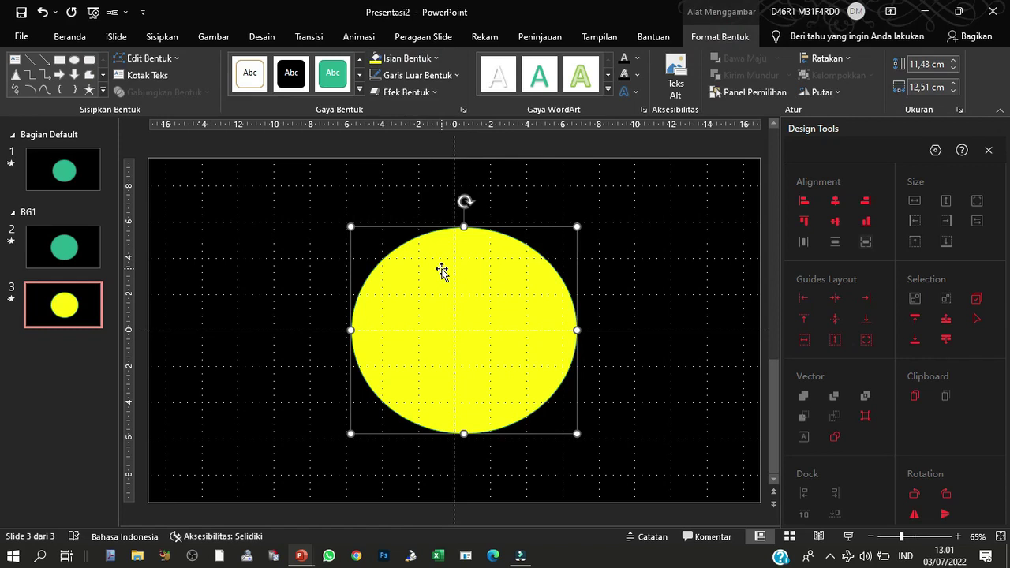
{"action": "left_click_drag", "start_coordinate": [456, 352], "coordinate": [324, 365]}
{"action": "left_click", "coordinate": [105, 251]}
{"action": "left_click", "coordinate": [496, 282]}
{"action": "left_click", "coordinate": [60, 305]}
{"action": "left_click_drag", "start_coordinate": [314, 308], "coordinate": [302, 302]}
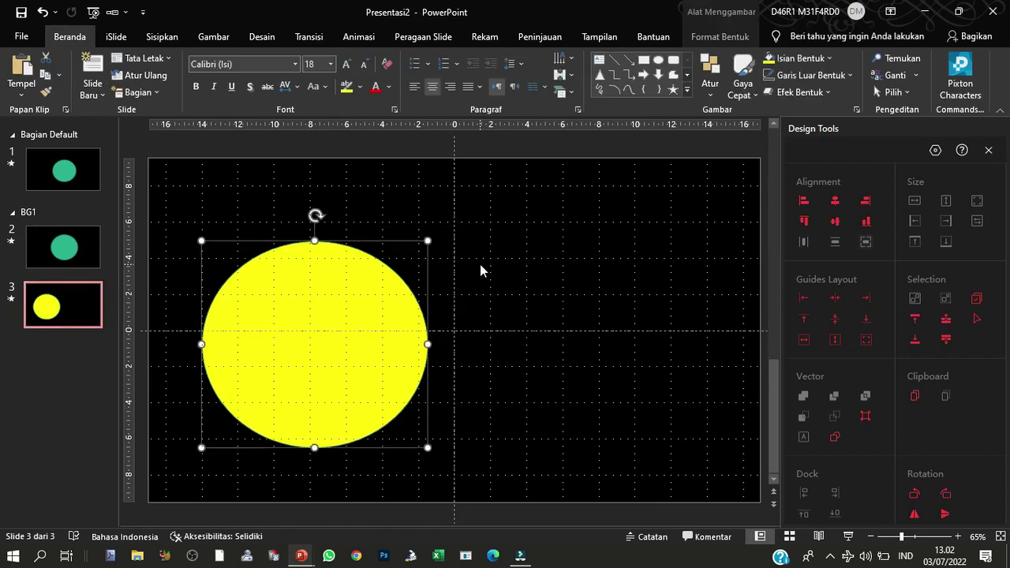
{"action": "left_click", "coordinate": [525, 229]}
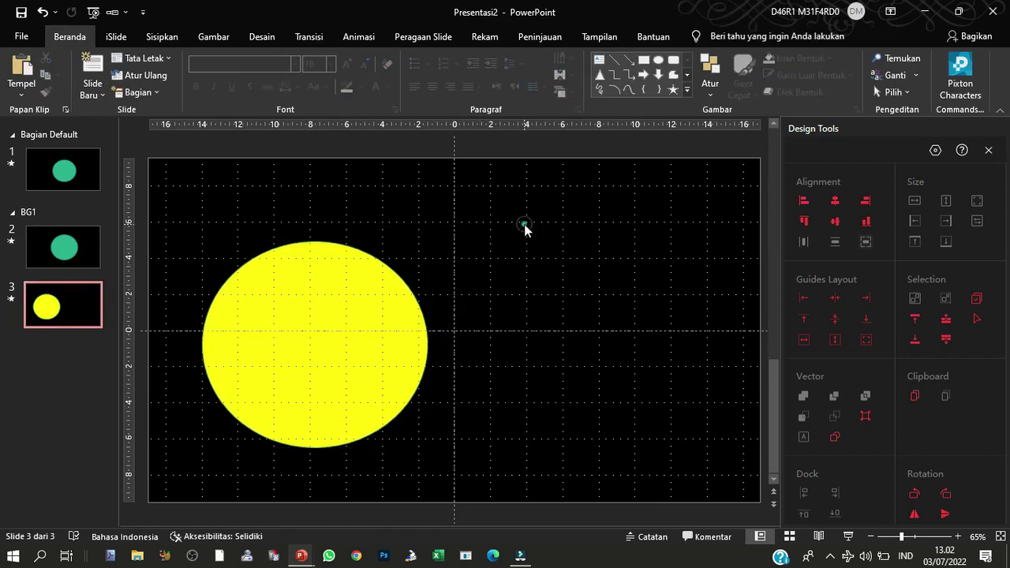
Step: Draw a smaller red circle, 6,19 cm, to the upper right of the yellow one
{"action": "left_click", "coordinate": [658, 60]}
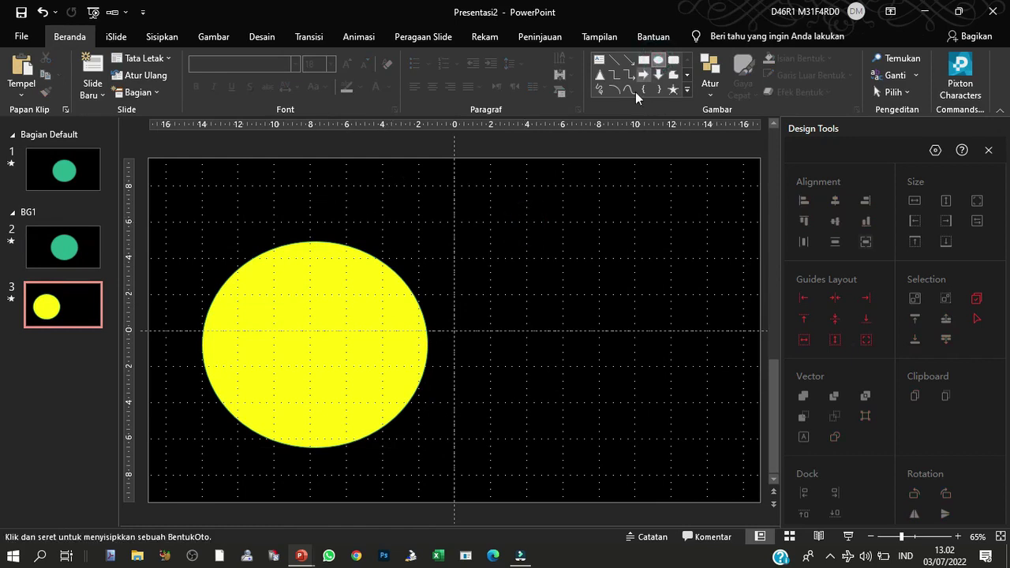
{"action": "left_click_drag", "start_coordinate": [421, 200], "coordinate": [534, 312]}
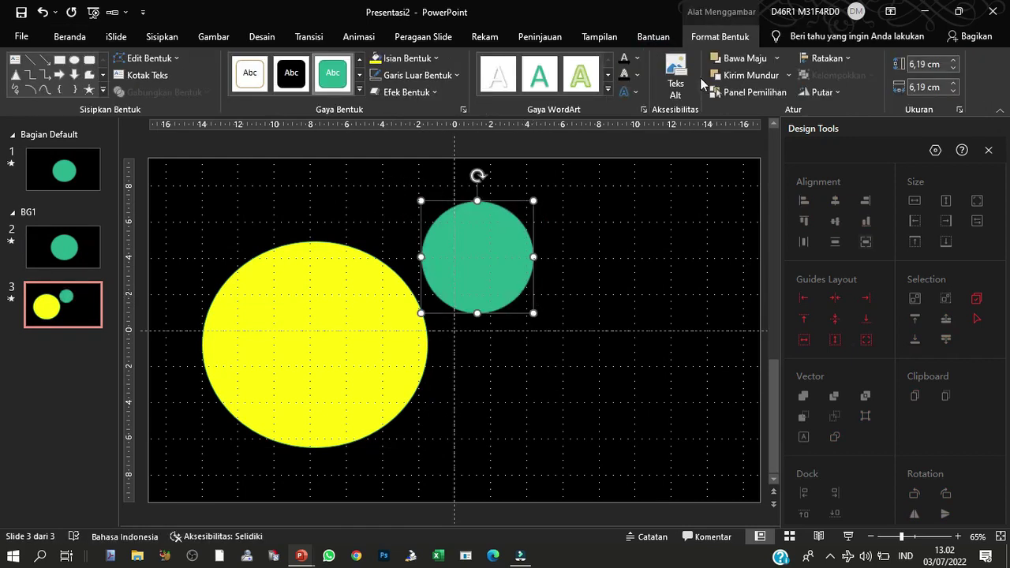
{"action": "left_click", "coordinate": [717, 40]}
{"action": "left_click", "coordinate": [426, 60]}
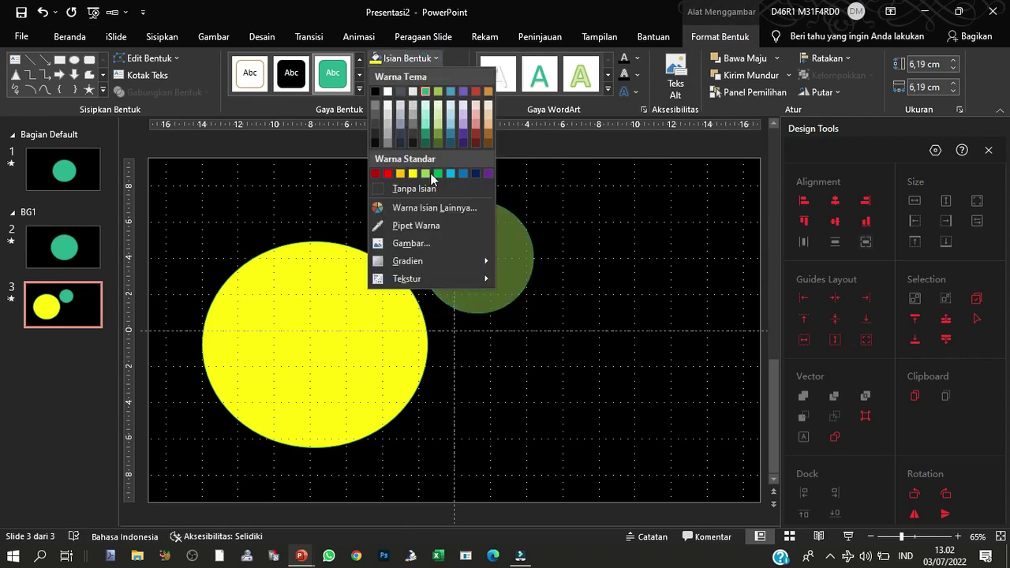
{"action": "left_click", "coordinate": [383, 171]}
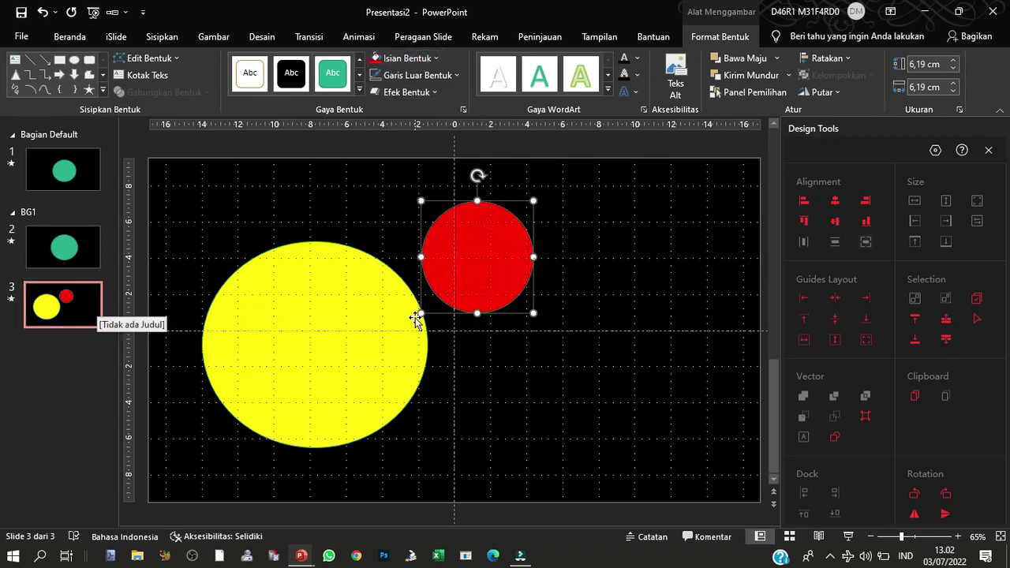
{"action": "right_click", "coordinate": [55, 310]}
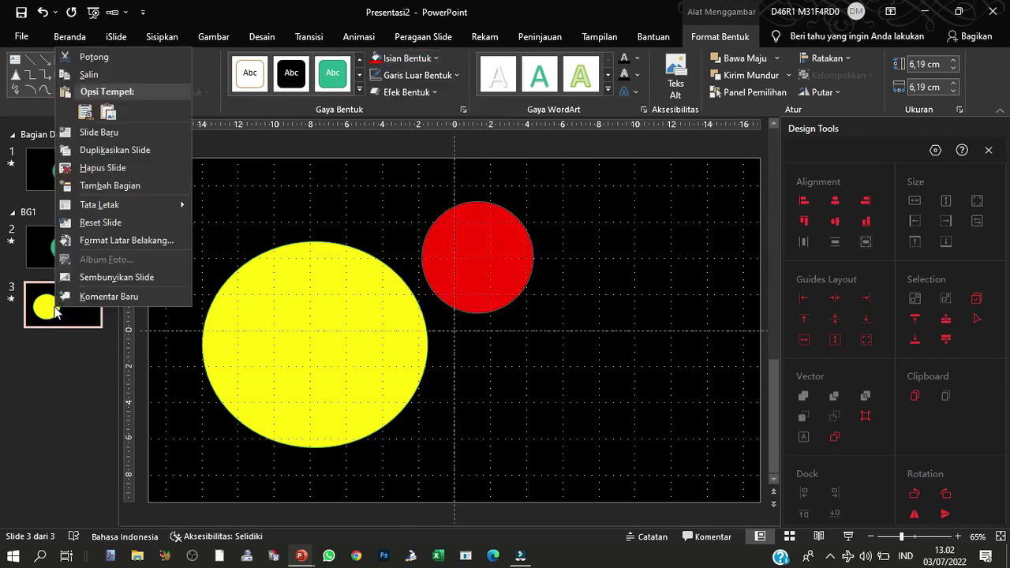
Step: Duplicate slide 3 as slide 4 and add a dark blue rectangle right of the red circle
{"action": "left_click", "coordinate": [115, 150]}
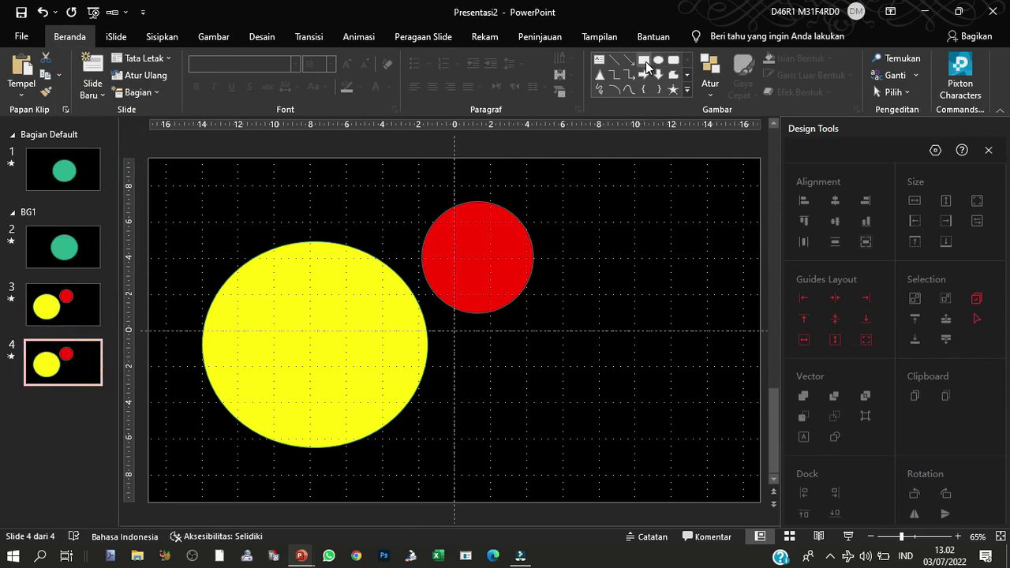
{"action": "left_click", "coordinate": [645, 62]}
{"action": "mouse_move", "coordinate": [550, 201]}
{"action": "left_mouse_down"}
{"action": "mouse_move", "coordinate": [597, 297]}
{"action": "mouse_move", "coordinate": [724, 306]}
{"action": "left_mouse_up"}
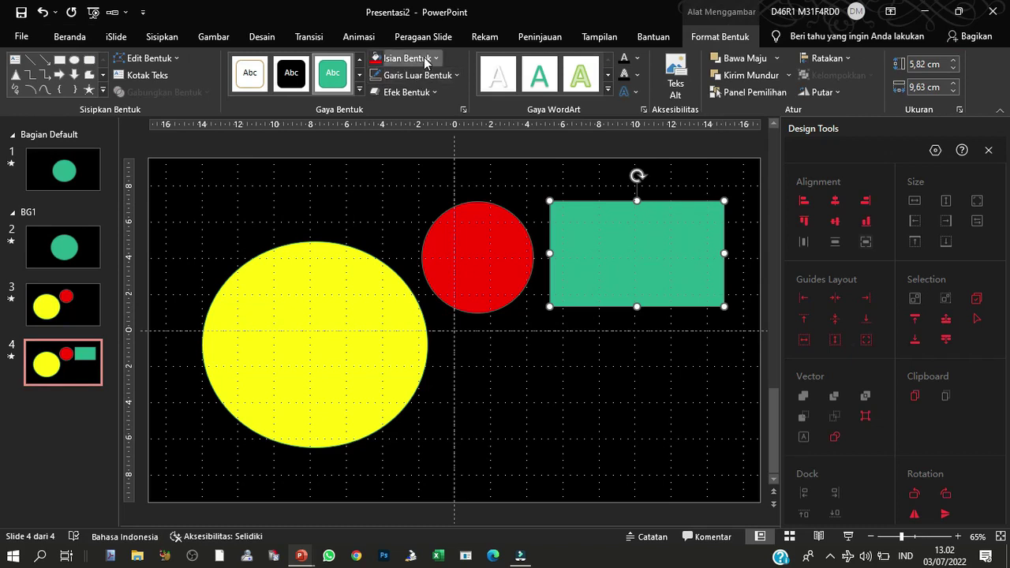
{"action": "left_click", "coordinate": [410, 59]}
{"action": "left_click", "coordinate": [473, 173]}
Step: Duplicate slide 4 as slide 5 and copy the red circle and blue rectangle below the originals
{"action": "right_click", "coordinate": [70, 373]}
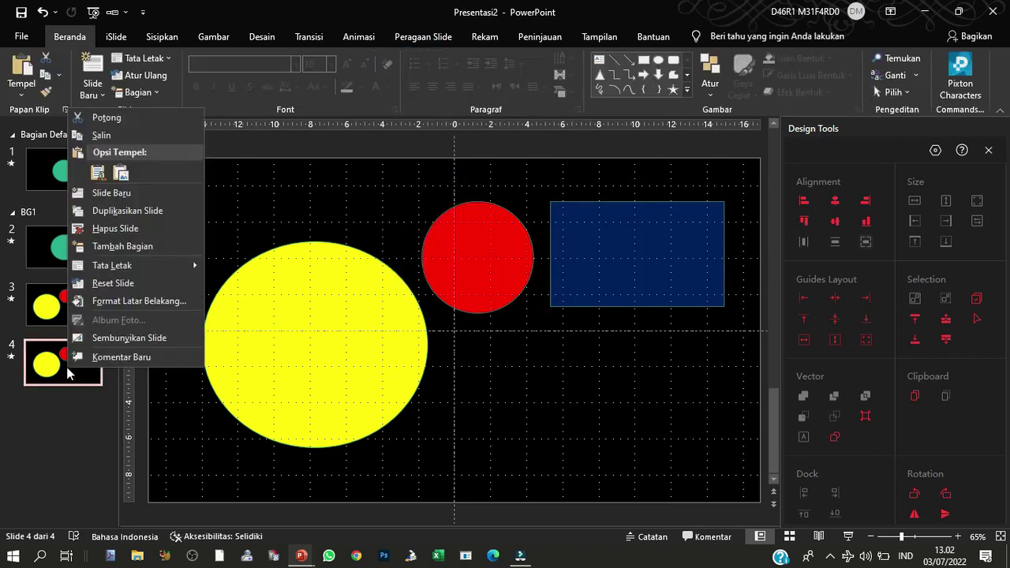
{"action": "left_click", "coordinate": [158, 211]}
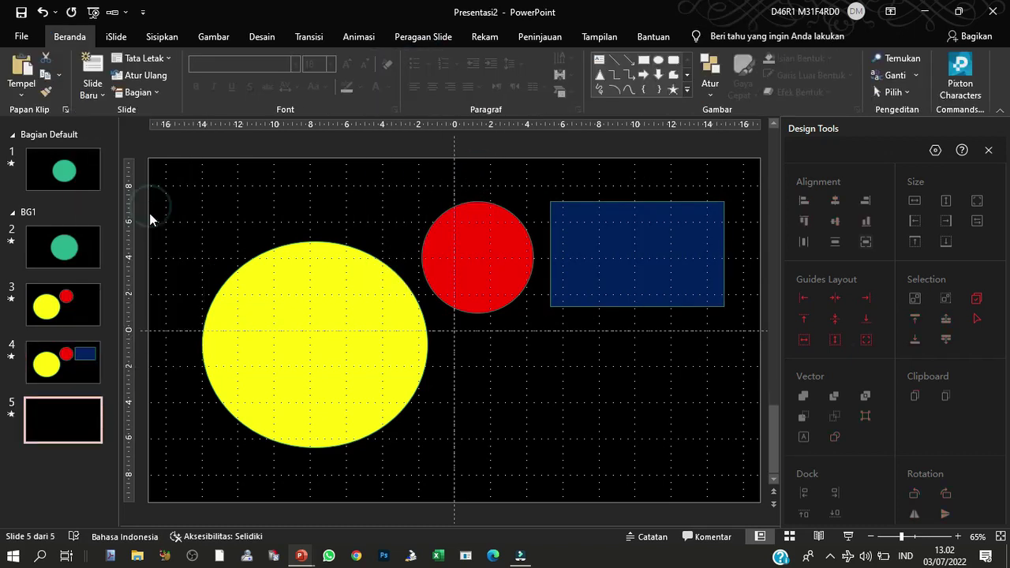
{"action": "left_click", "coordinate": [461, 272]}
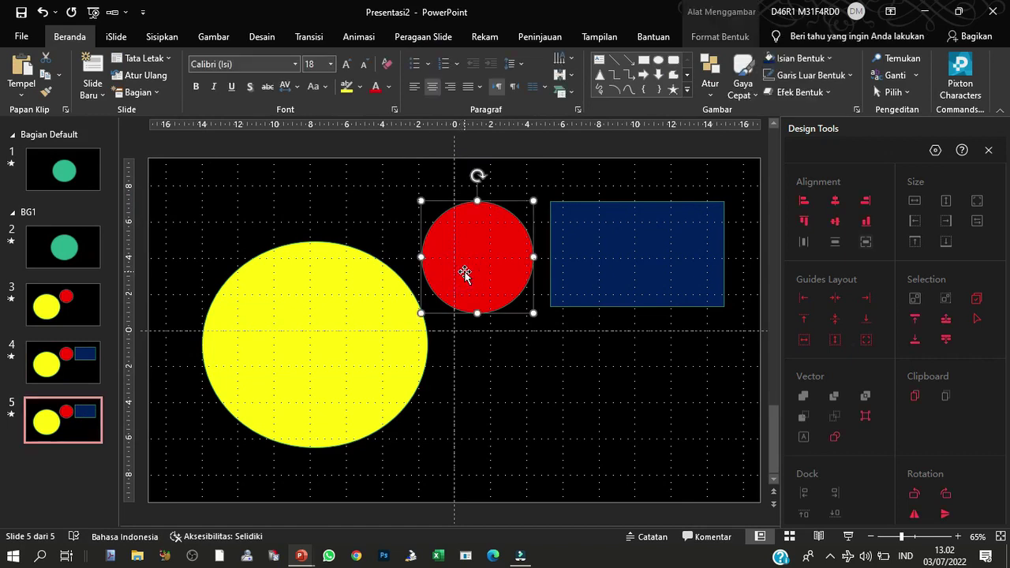
{"action": "left_click", "coordinate": [641, 284], "text": "shift"}
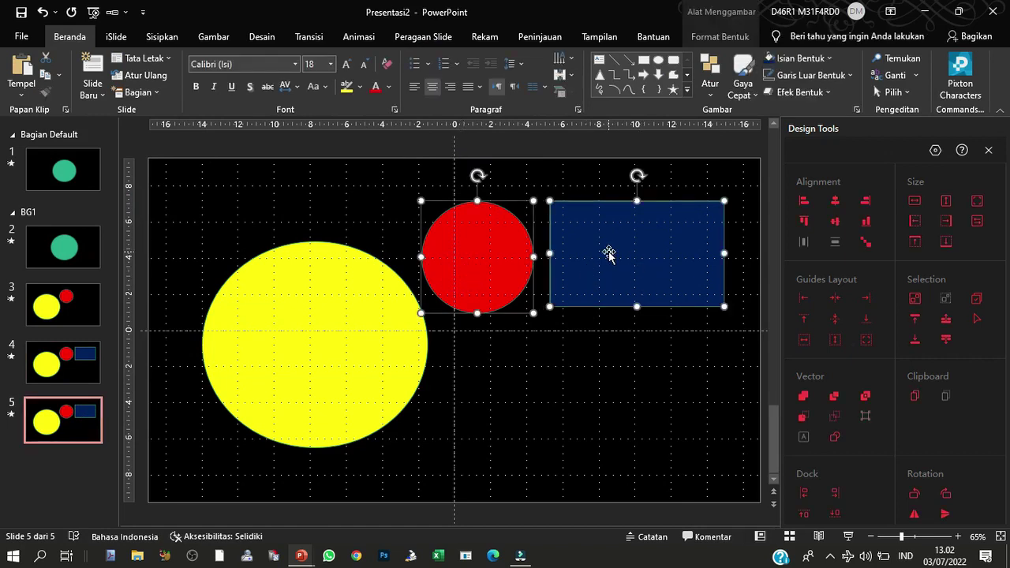
{"action": "left_click_drag", "start_coordinate": [610, 257], "coordinate": [609, 400]}
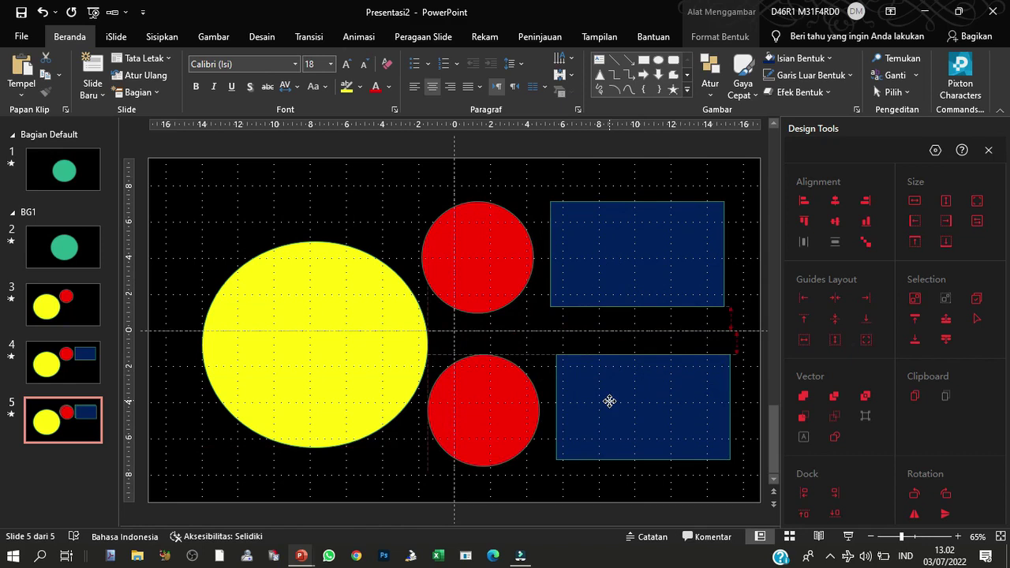
{"action": "left_click", "coordinate": [573, 322]}
Step: Recolour the lower circle green and the lower rectangle red-orange, then go to slide 4
{"action": "left_click", "coordinate": [517, 386]}
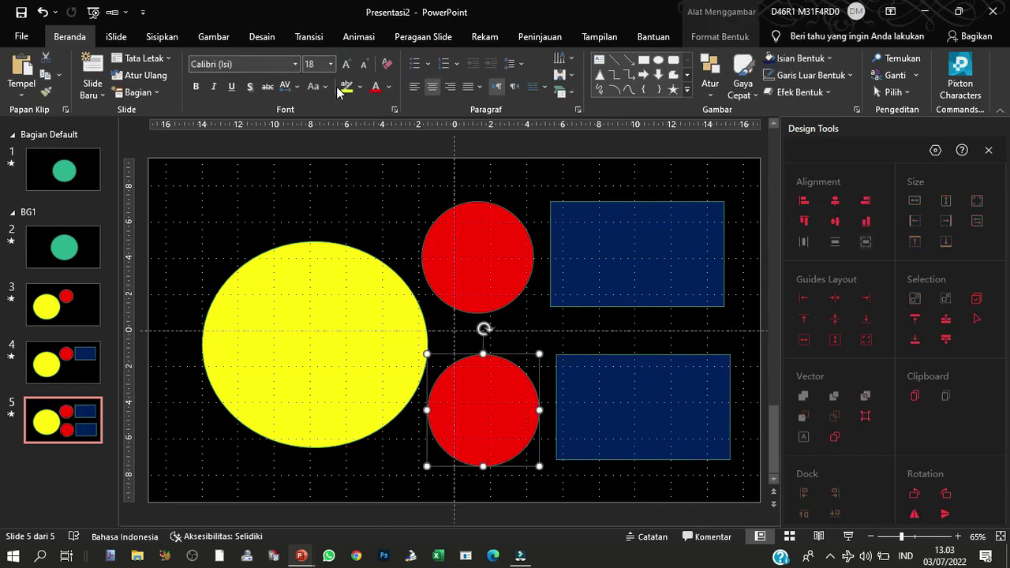
{"action": "left_click", "coordinate": [720, 36]}
{"action": "left_click", "coordinate": [407, 58]}
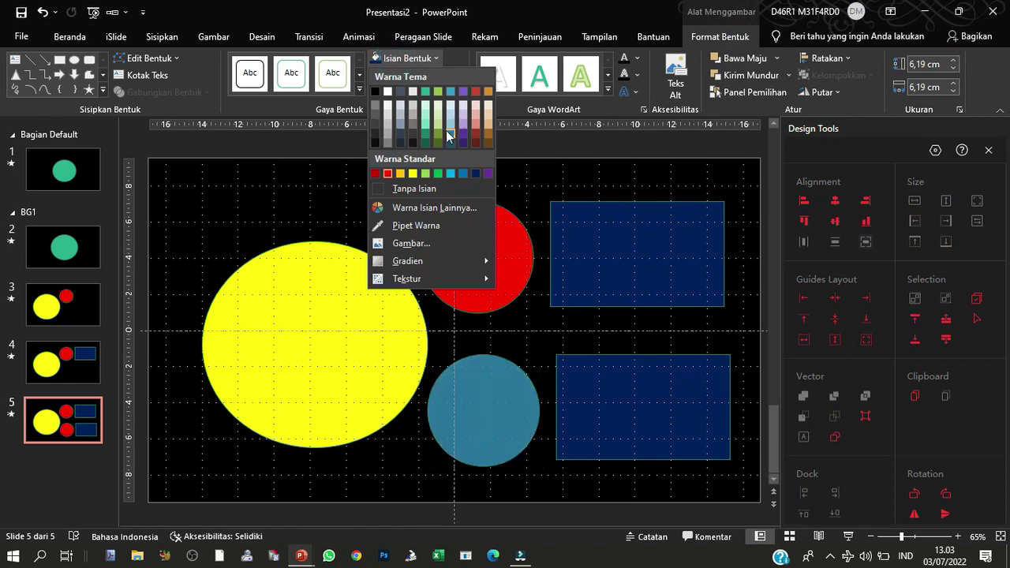
{"action": "left_click", "coordinate": [425, 131]}
{"action": "left_click", "coordinate": [625, 354]}
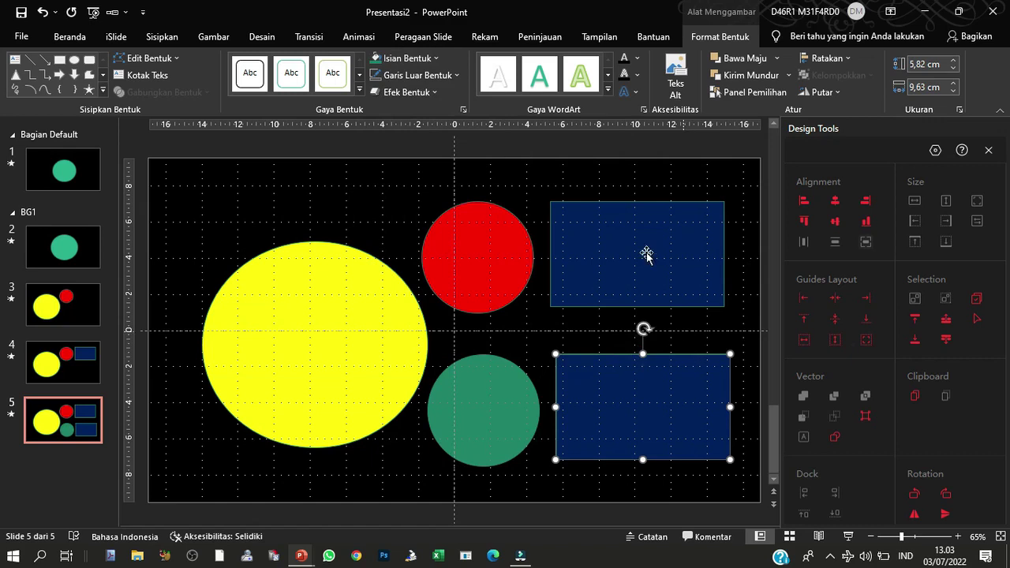
{"action": "left_click", "coordinate": [406, 57]}
{"action": "left_click", "coordinate": [474, 91]}
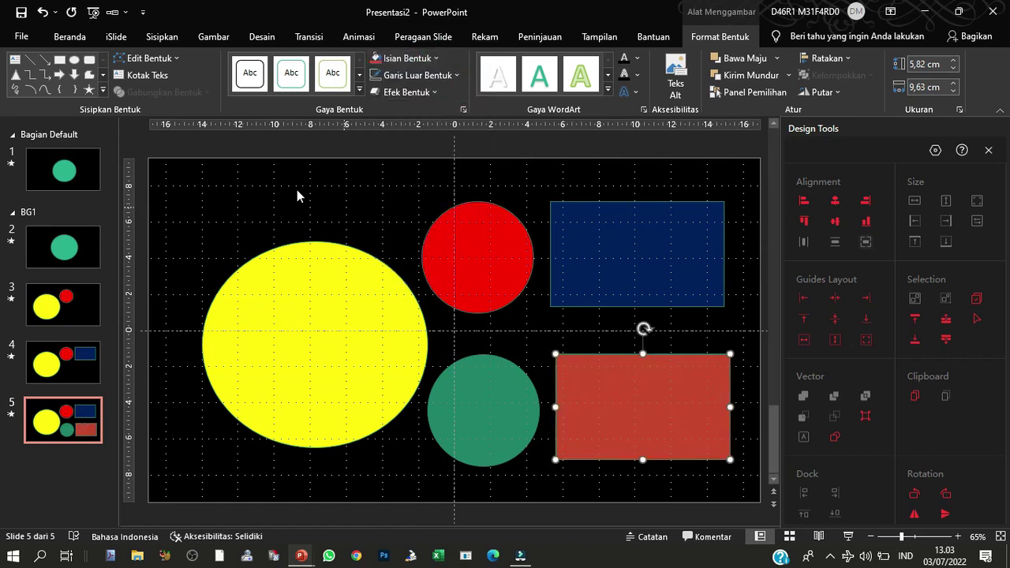
{"action": "left_click", "coordinate": [292, 197]}
{"action": "left_click", "coordinate": [39, 364]}
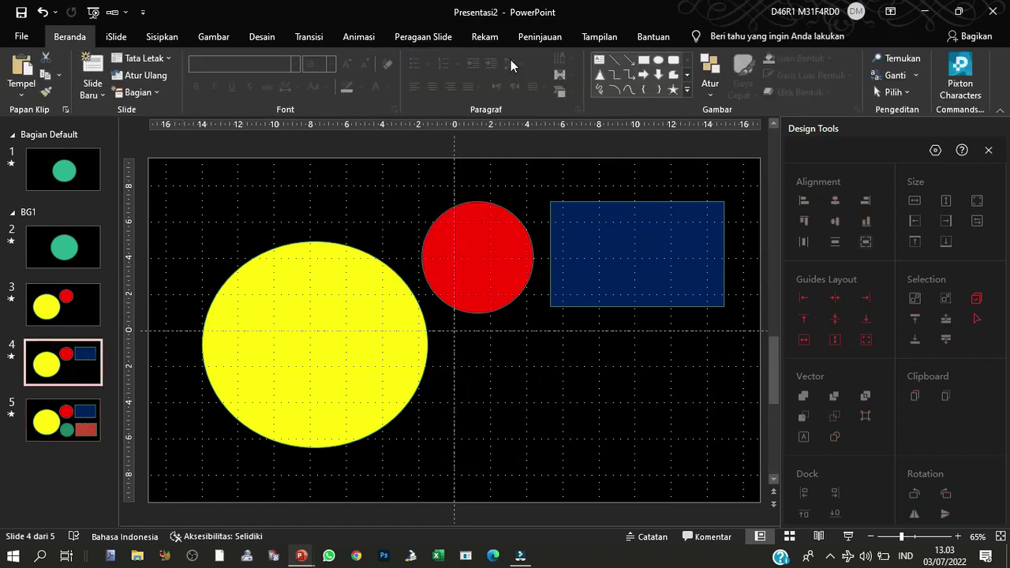
Step: Check slides 5 and 3, switch slide 2 to the Bentuk transition at 00,80, then select slide 1's green circle
{"action": "left_click", "coordinate": [309, 37]}
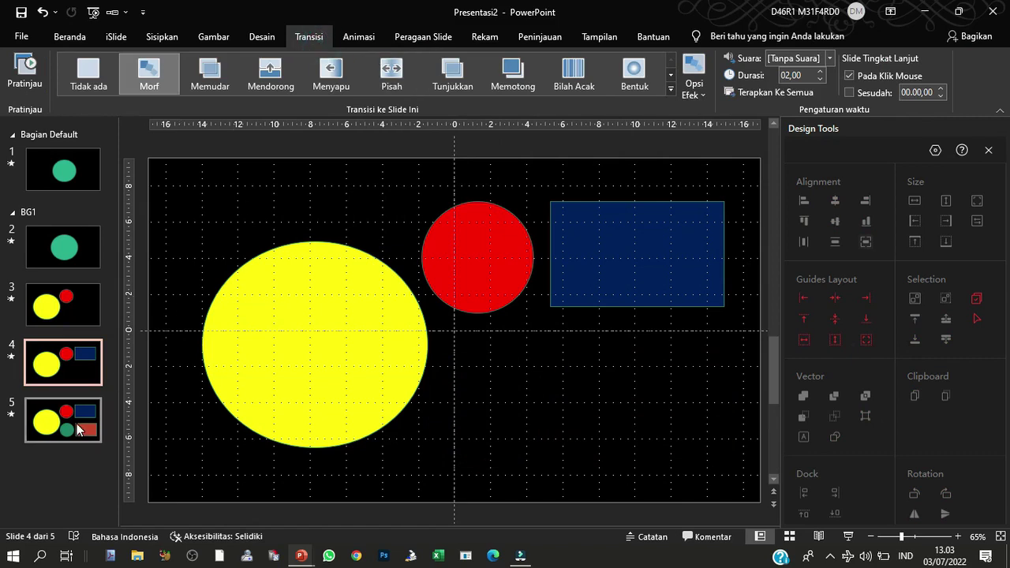
{"action": "left_click", "coordinate": [85, 419]}
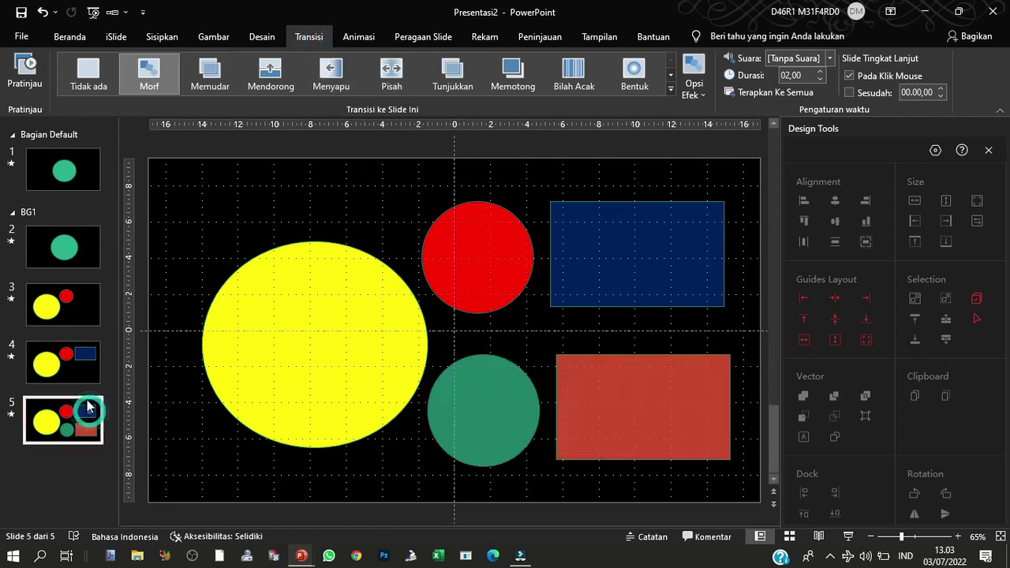
{"action": "left_click", "coordinate": [68, 306]}
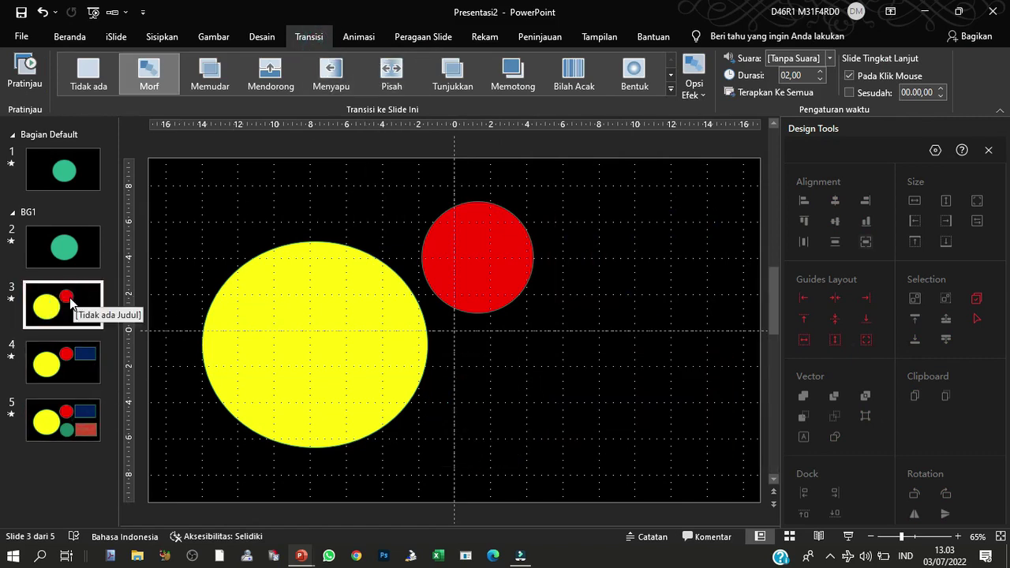
{"action": "left_click", "coordinate": [64, 247]}
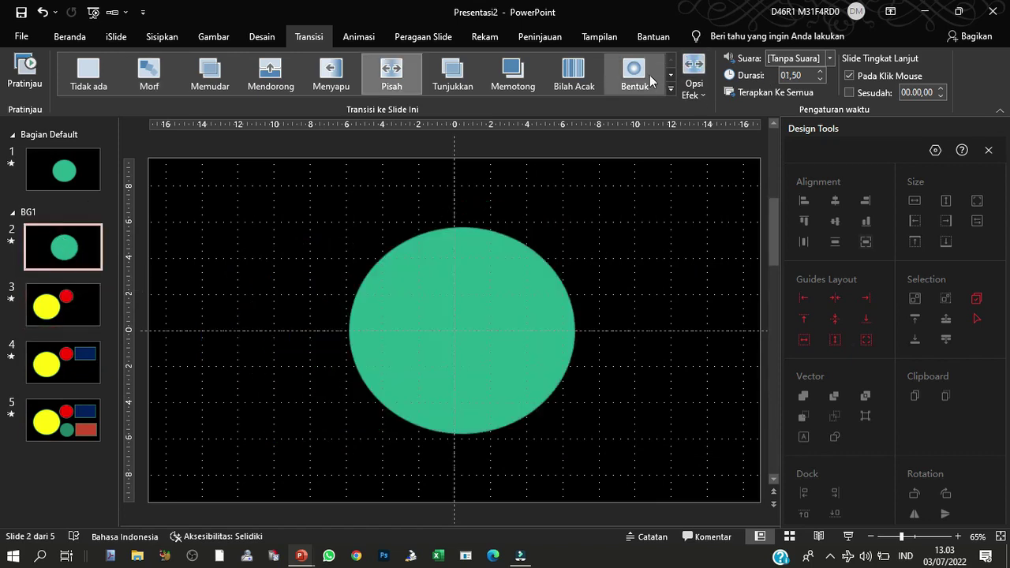
{"action": "left_click", "coordinate": [640, 75]}
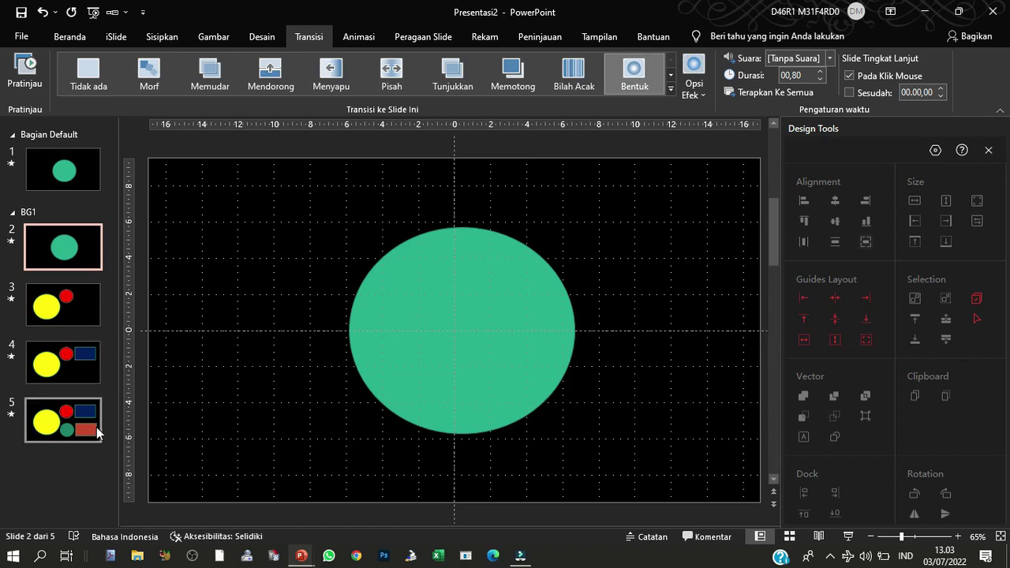
{"action": "left_click", "coordinate": [63, 169]}
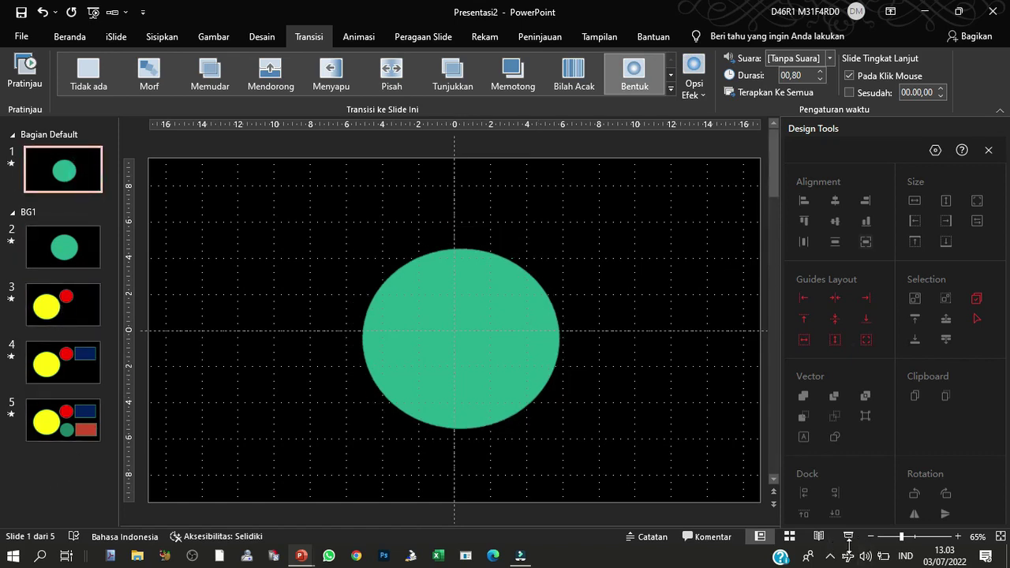
{"action": "left_click", "coordinate": [442, 334]}
Step: Insert a section zoom to Bagian 2: BG1 on slide 1 and give it Latar Belakang Zoom
{"action": "left_click", "coordinate": [162, 36]}
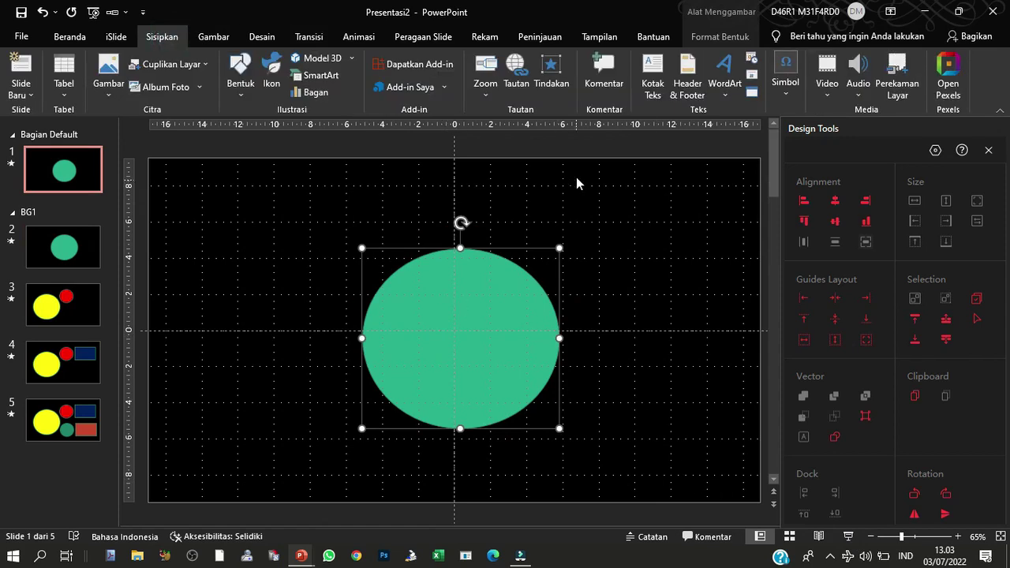
{"action": "left_click", "coordinate": [489, 95]}
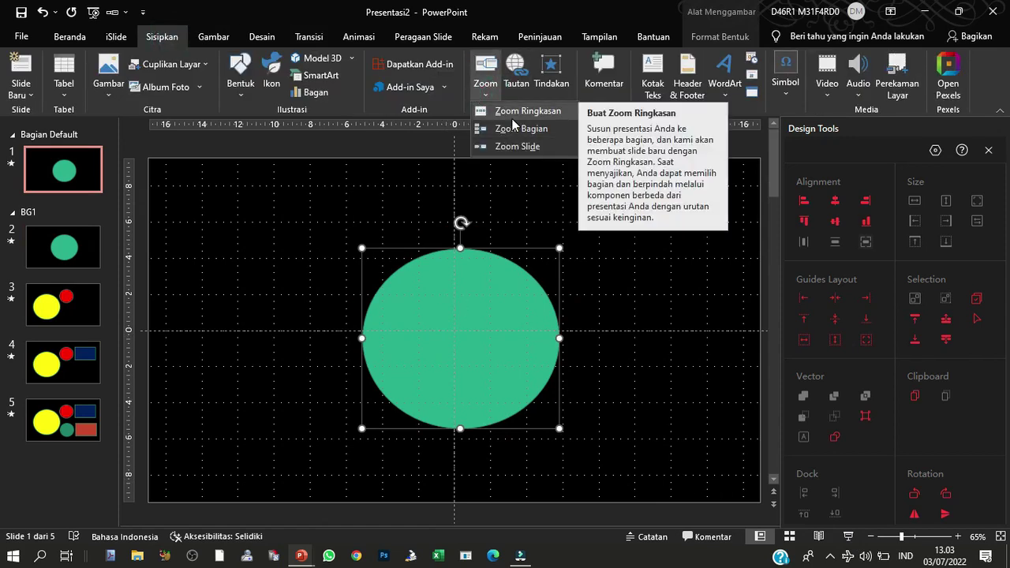
{"action": "left_click", "coordinate": [509, 128]}
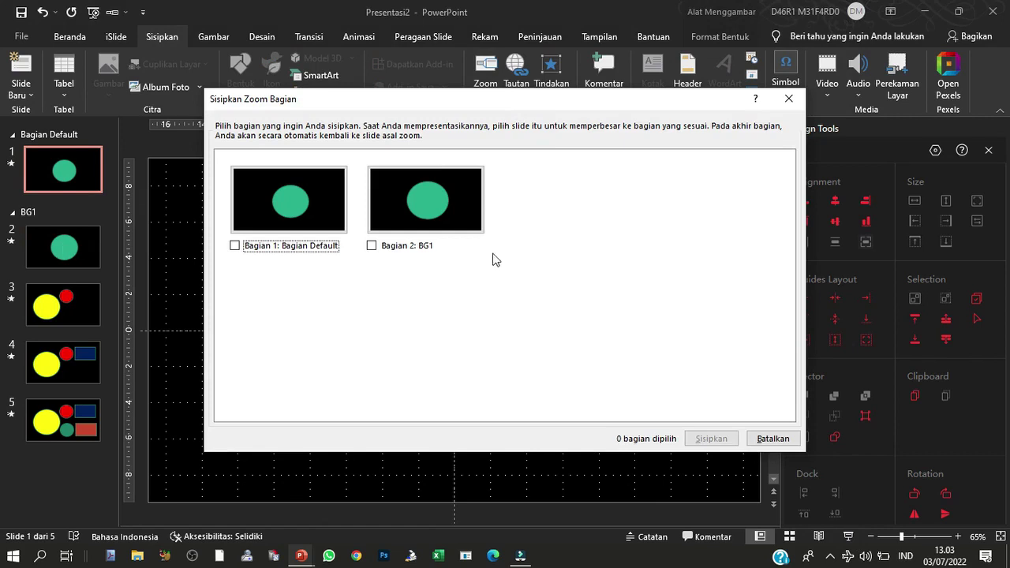
{"action": "left_click", "coordinate": [490, 251]}
{"action": "left_click", "coordinate": [736, 439]}
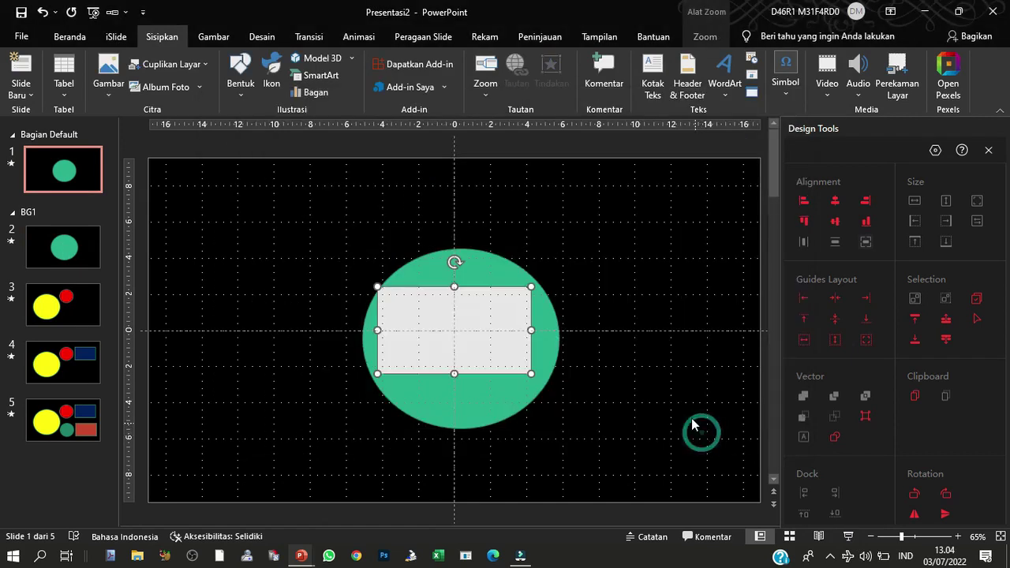
{"action": "right_click", "coordinate": [501, 332]}
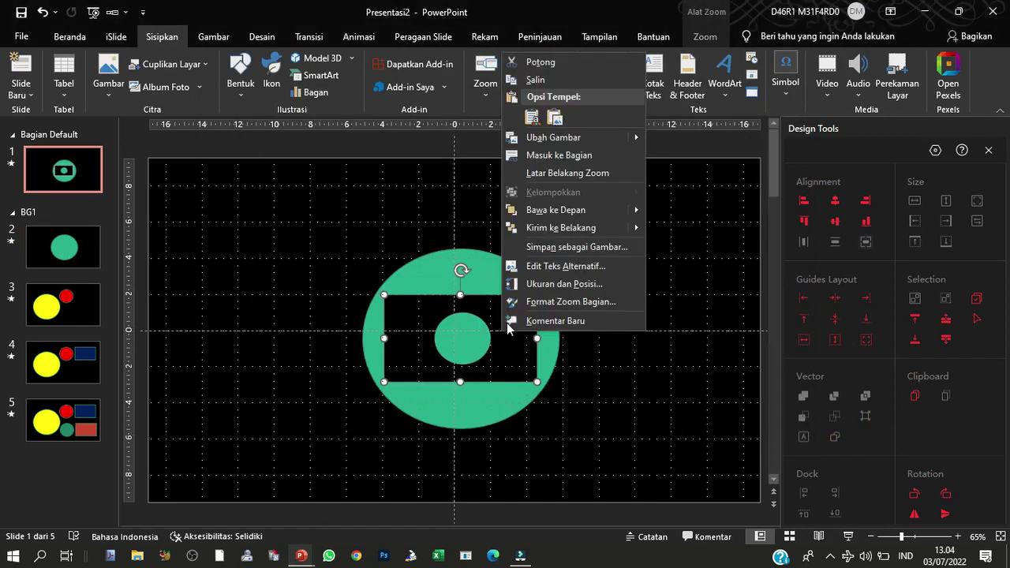
{"action": "left_click", "coordinate": [541, 170]}
{"action": "left_click", "coordinate": [608, 245]}
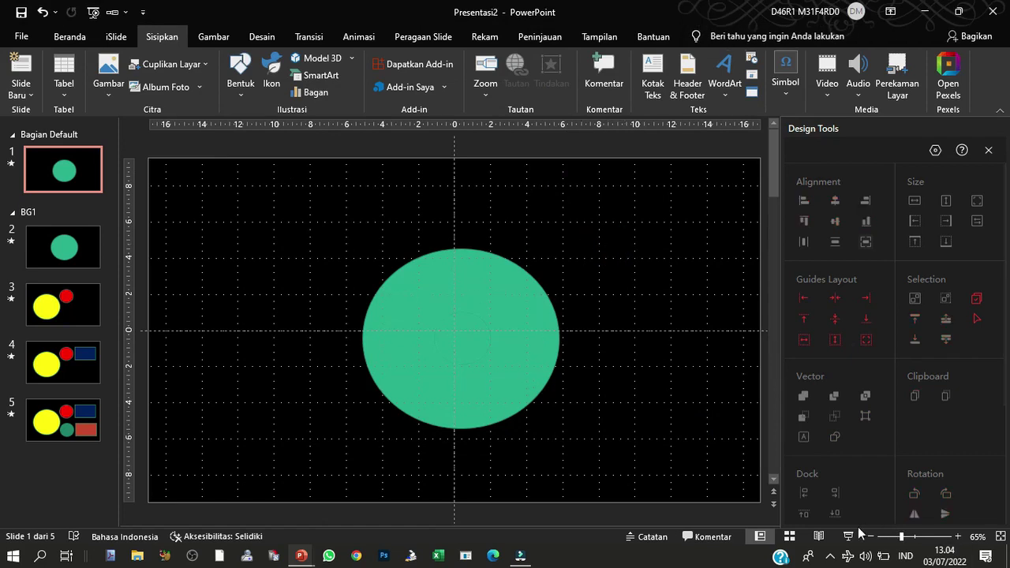
Step: Run the slide show, jump through the BG1 zoom, and exit
{"action": "left_click", "coordinate": [848, 535]}
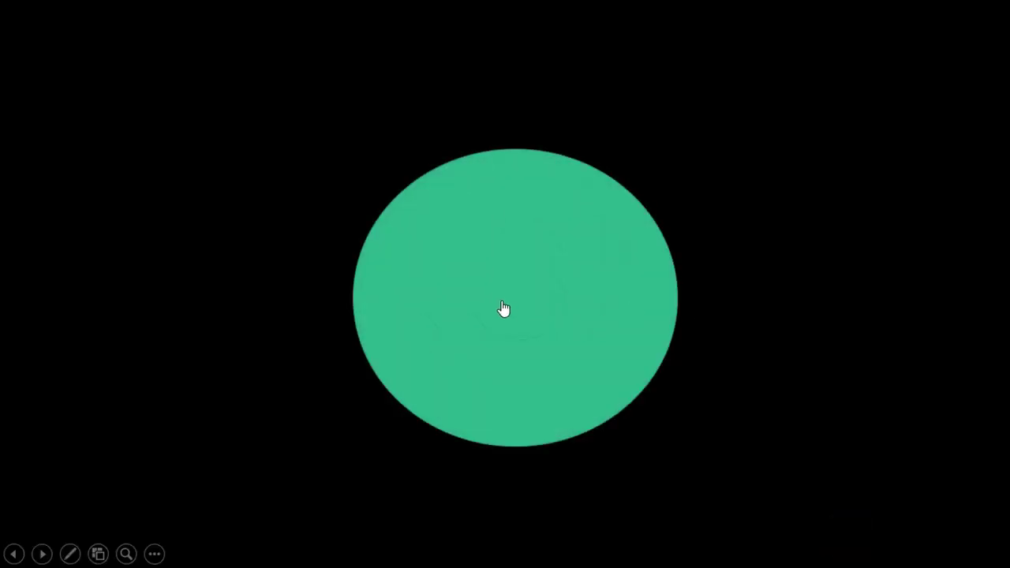
{"action": "left_click", "coordinate": [520, 312]}
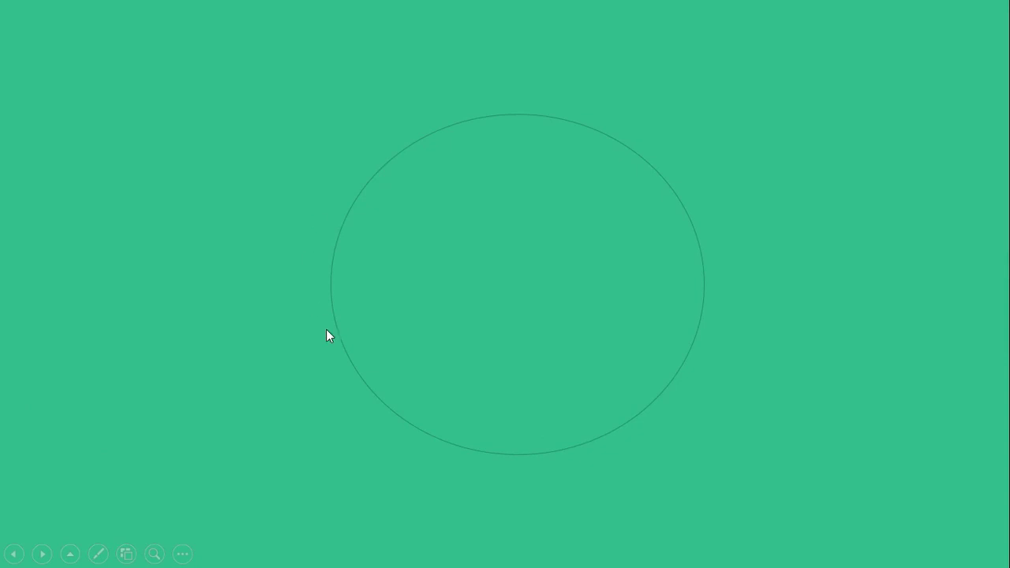
{"action": "key", "text": "Escape"}
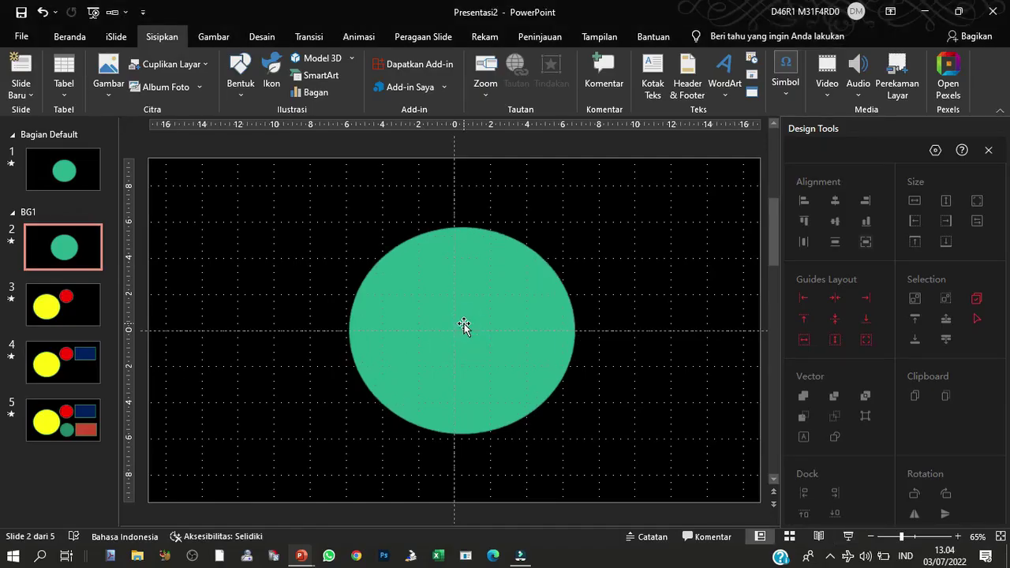
Step: Set slide 1's BG1 zoom border to Tanpa Garis Luar, then start the slide show
{"action": "left_click", "coordinate": [53, 169]}
{"action": "left_click", "coordinate": [452, 326]}
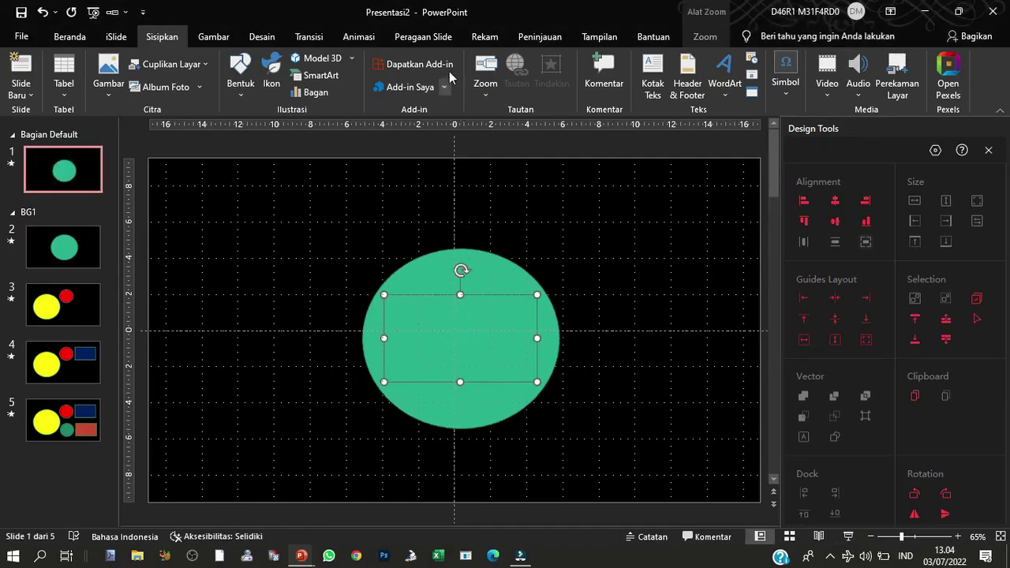
{"action": "left_click", "coordinate": [705, 37]}
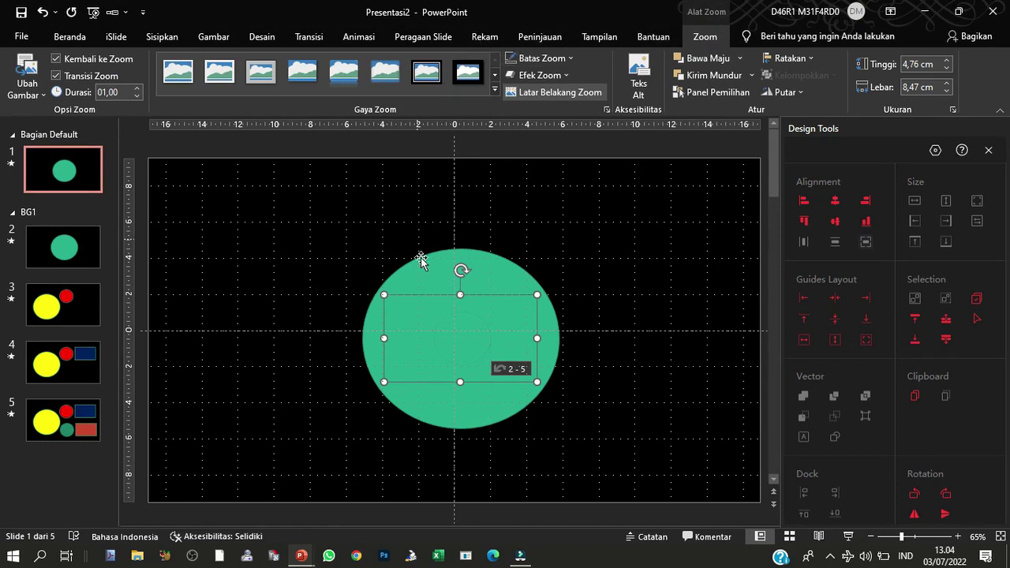
{"action": "left_click", "coordinate": [552, 57]}
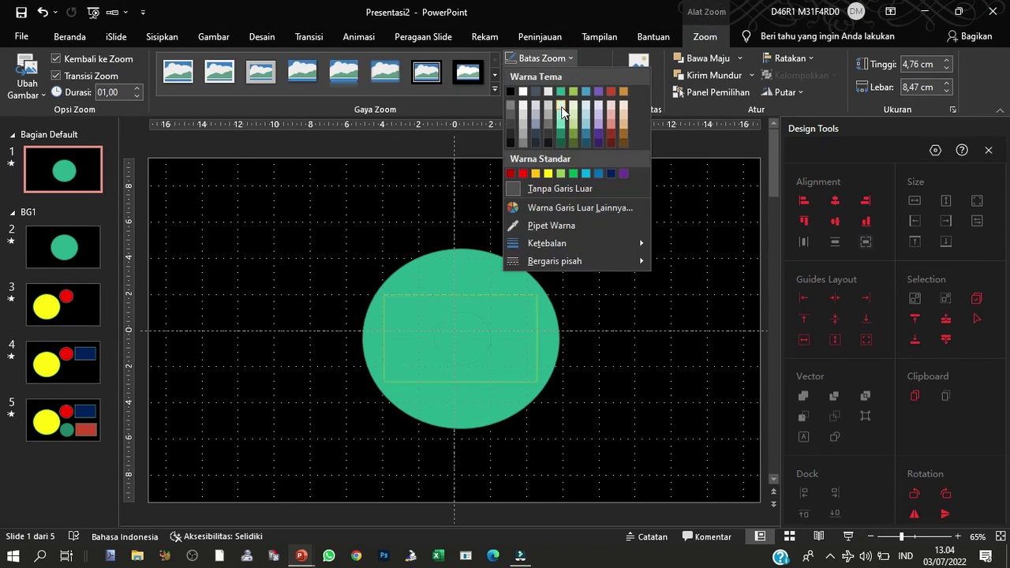
{"action": "left_click", "coordinate": [536, 189]}
{"action": "left_click", "coordinate": [606, 262]}
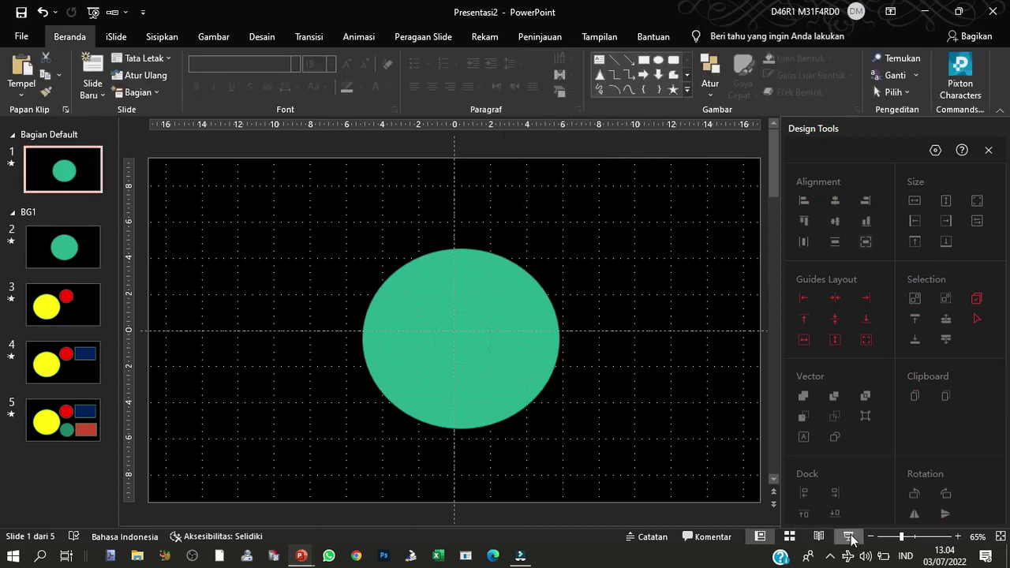
{"action": "left_click", "coordinate": [849, 536]}
Step: Click the green circle zoom and advance through the circle slides to the five-shape slide, then exit
{"action": "left_click", "coordinate": [524, 308]}
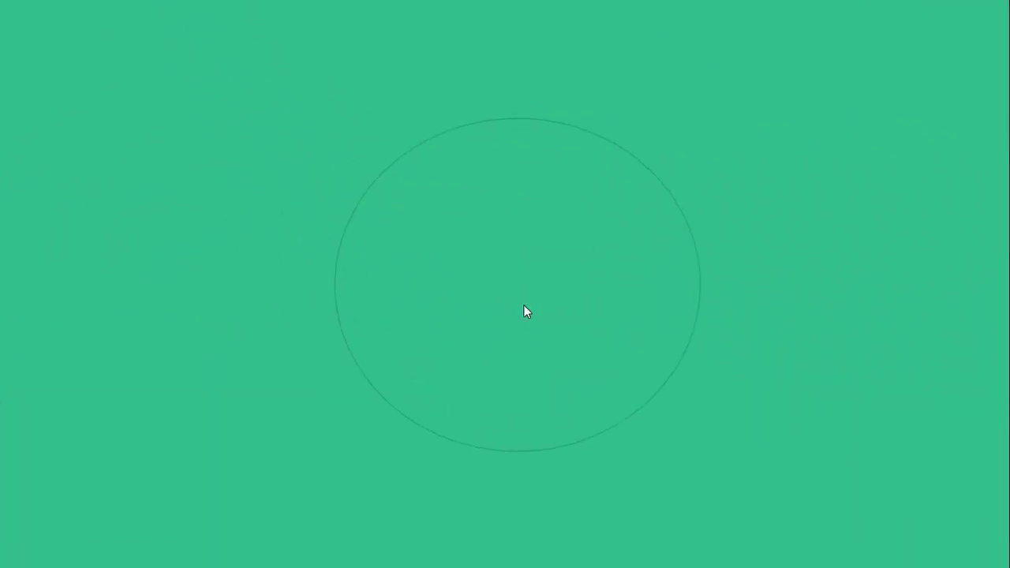
{"action": "left_click", "coordinate": [552, 261]}
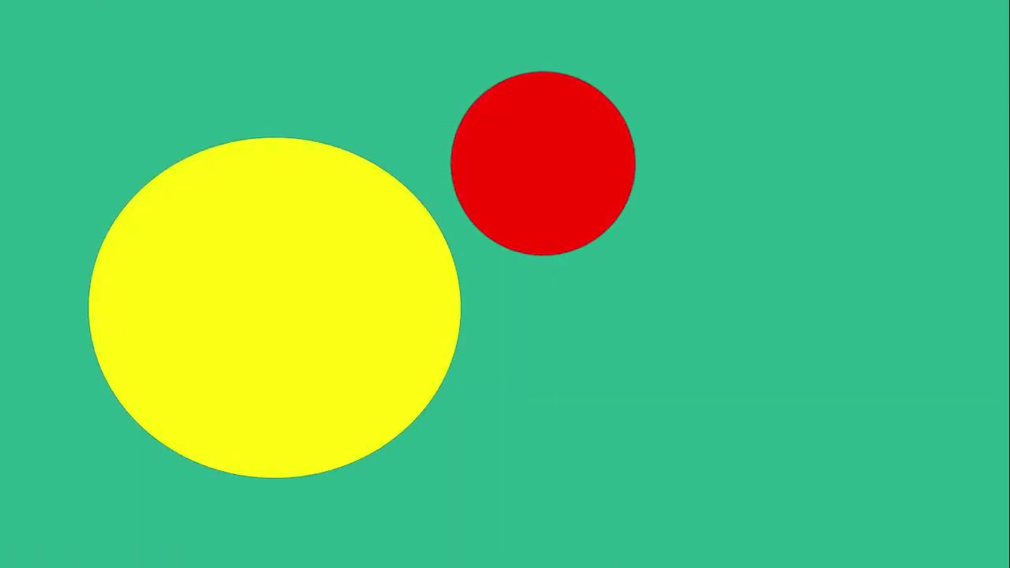
{"action": "left_click", "coordinate": [626, 374]}
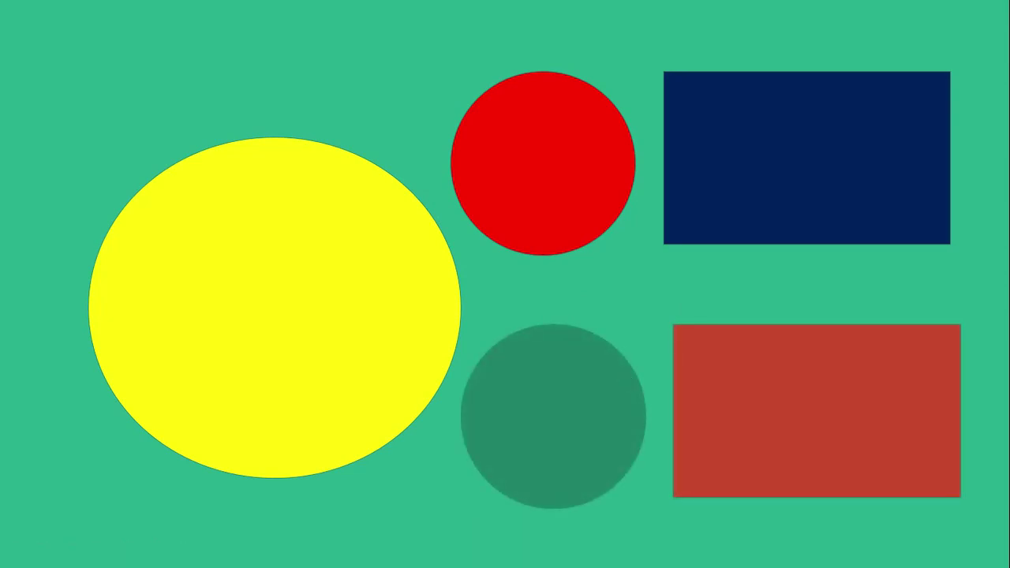
{"action": "key", "text": "Escape"}
Step: Add a section named BG2 after slide 5 and insert a new blank slide 6 into it
{"action": "left_click", "coordinate": [75, 172]}
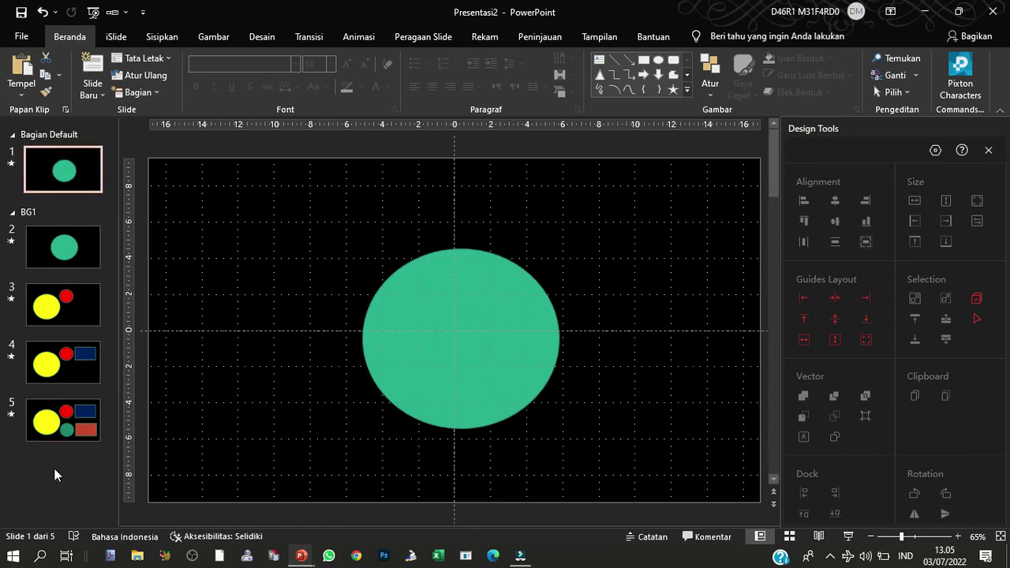
{"action": "right_click", "coordinate": [53, 461]}
{"action": "left_click", "coordinate": [108, 527]}
{"action": "type", "text": "BG2"}
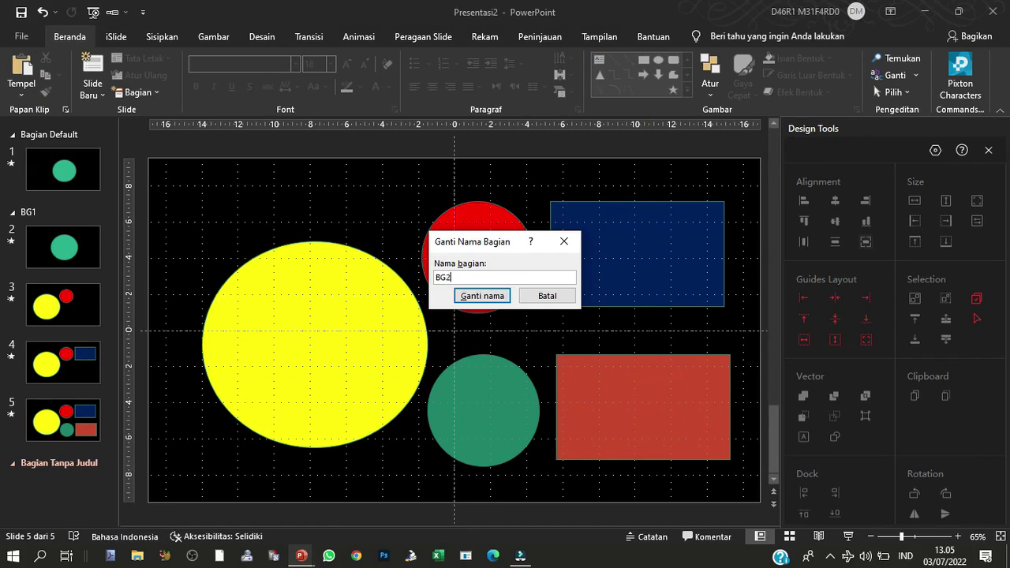
{"action": "left_click", "coordinate": [476, 298]}
{"action": "right_click", "coordinate": [59, 493]}
{"action": "left_click", "coordinate": [105, 462]}
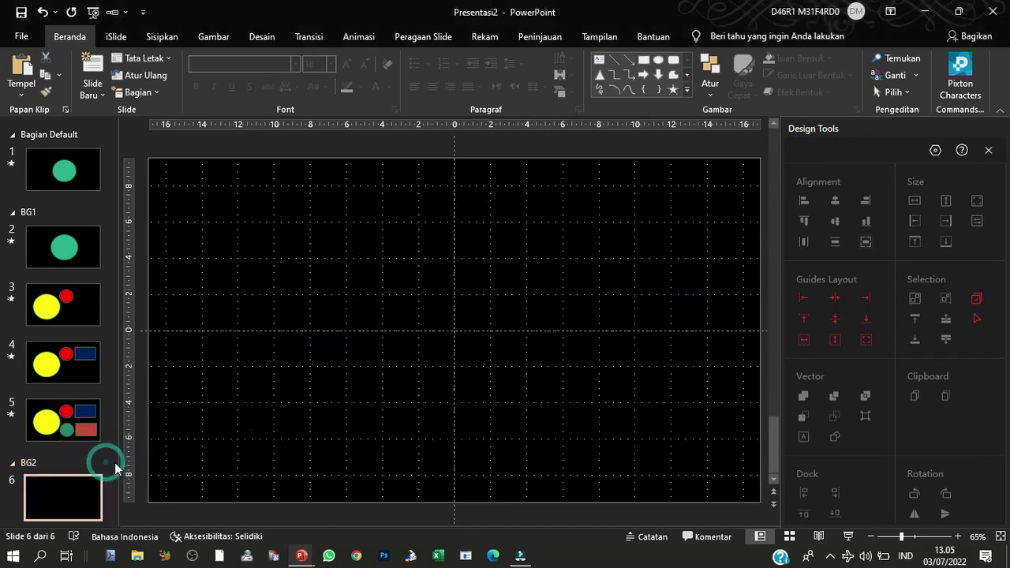
Step: Draw a diamond centred on slide 6 and fill it with red
{"action": "left_click", "coordinate": [687, 91]}
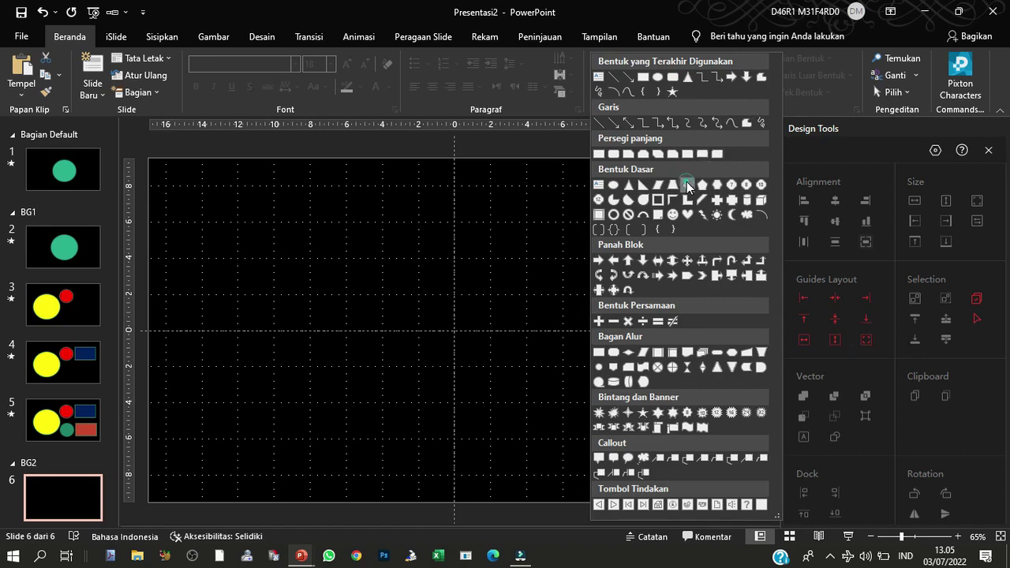
{"action": "left_click", "coordinate": [687, 185]}
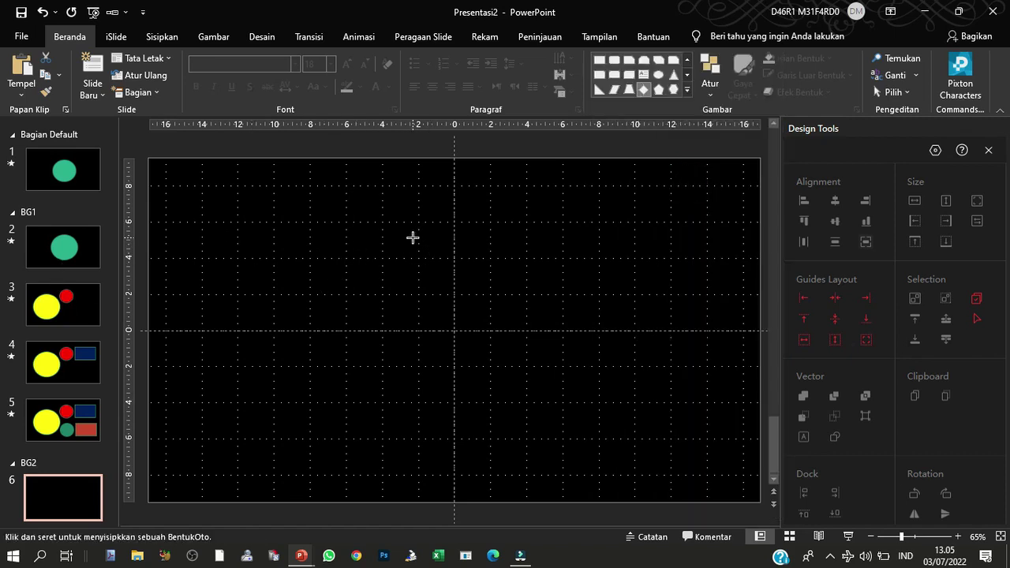
{"action": "left_click_drag", "start_coordinate": [412, 237], "coordinate": [564, 390]}
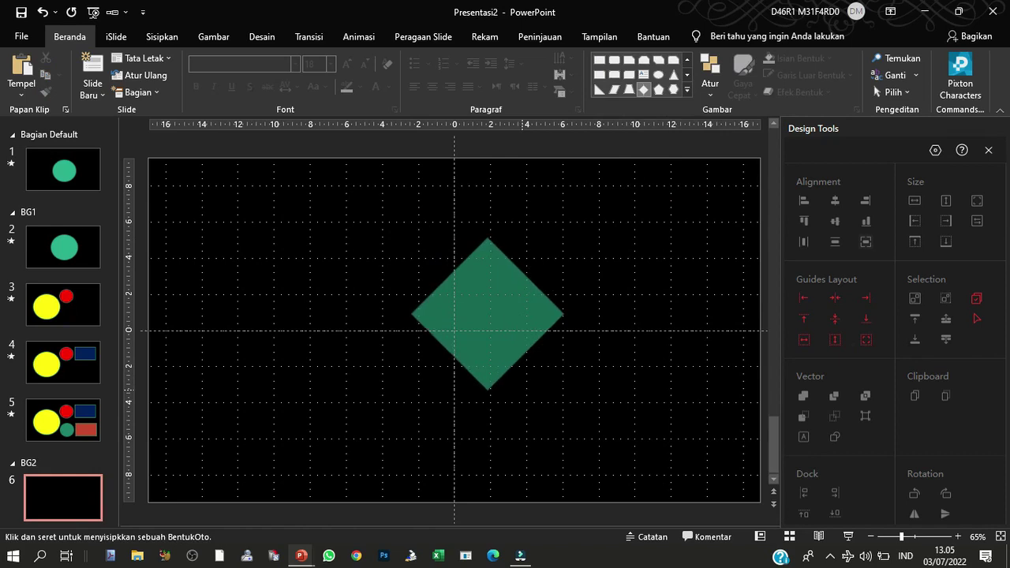
{"action": "left_click_drag", "start_coordinate": [504, 312], "coordinate": [478, 330]}
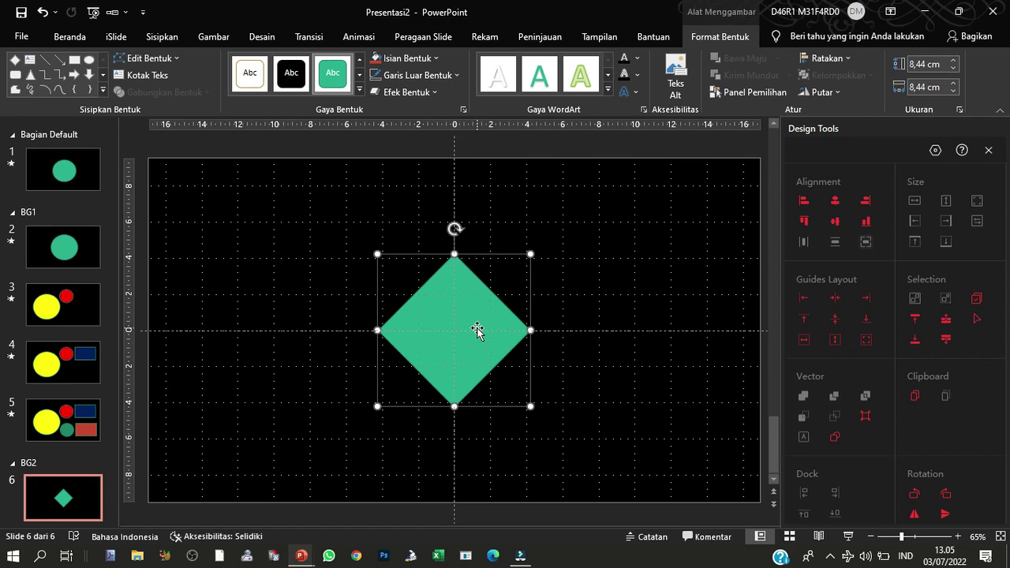
{"action": "left_click", "coordinate": [436, 61]}
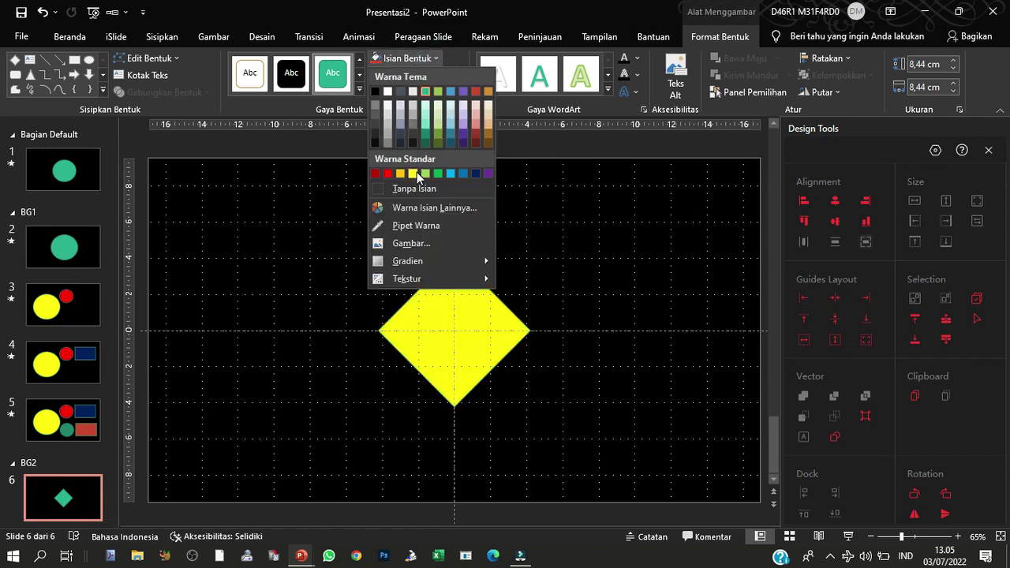
{"action": "left_click", "coordinate": [392, 172]}
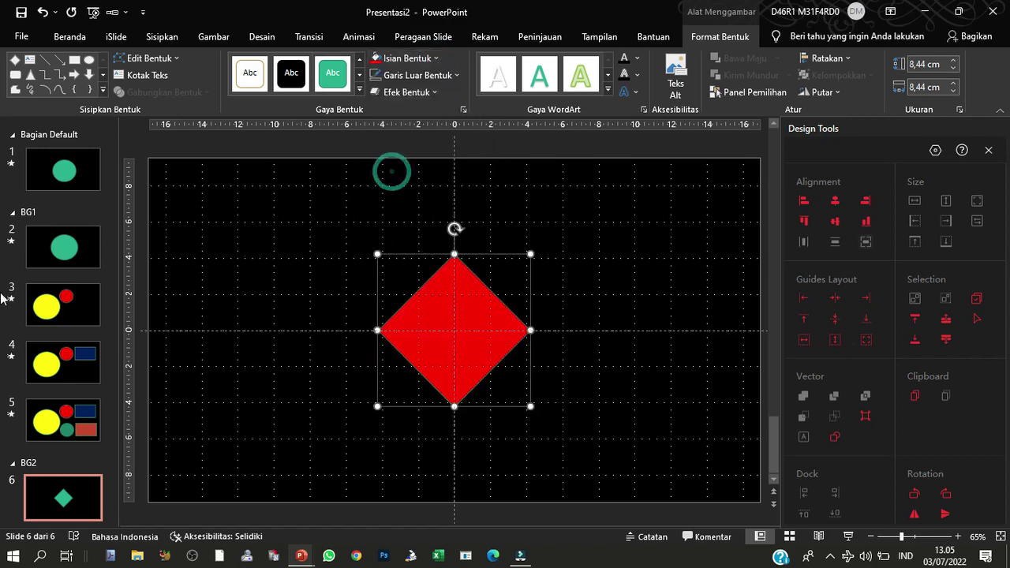
{"action": "right_click", "coordinate": [64, 498]}
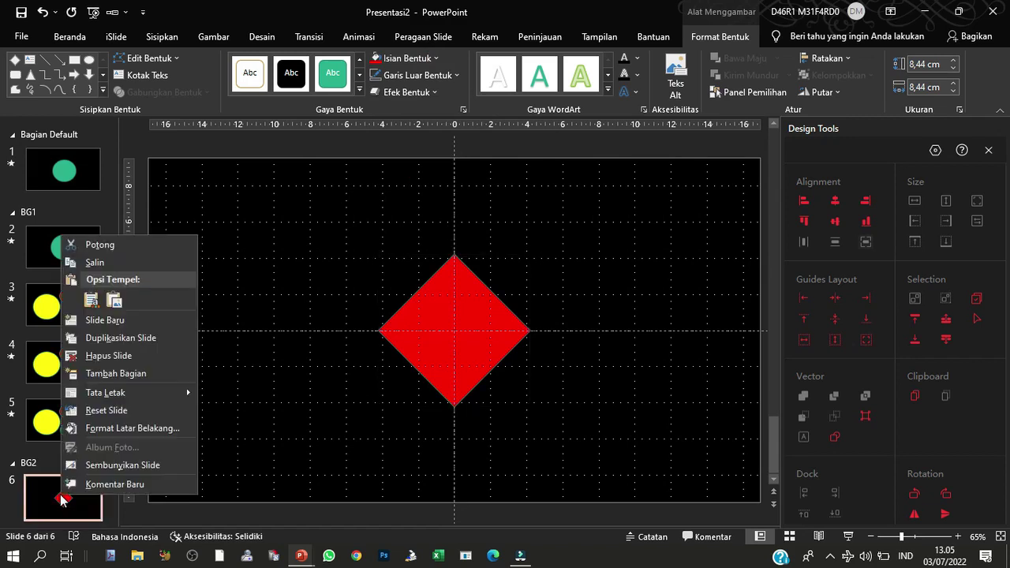
Step: Apply the Kilat transition to slide 6
{"action": "left_click", "coordinate": [309, 36]}
{"action": "left_click", "coordinate": [640, 88]}
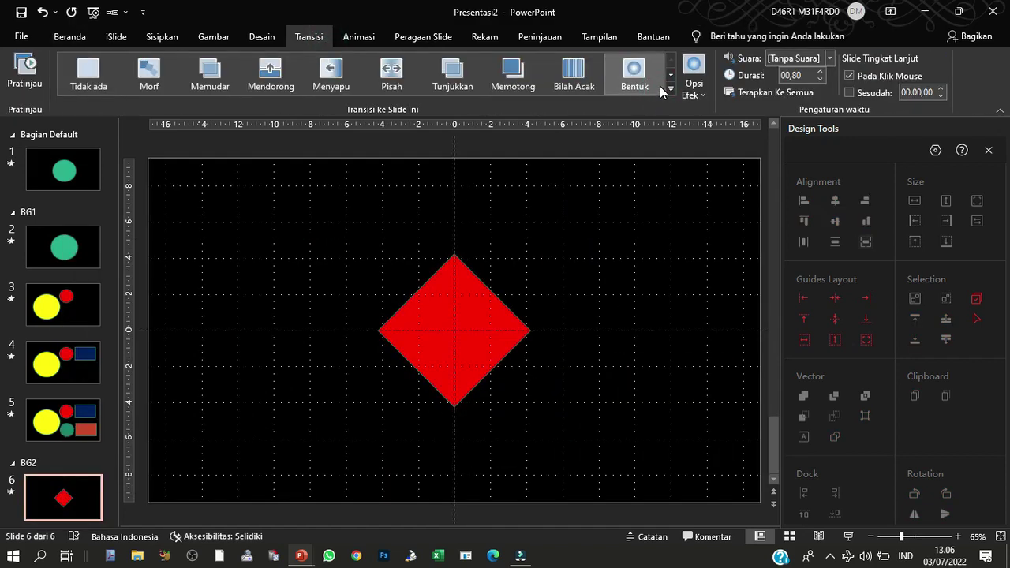
{"action": "left_click", "coordinate": [670, 88]}
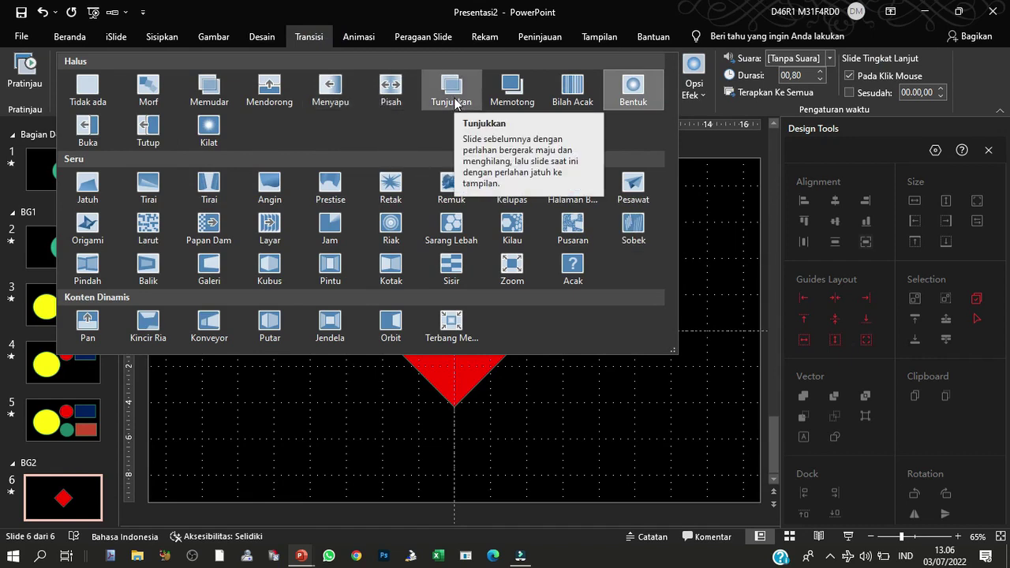
{"action": "left_click", "coordinate": [209, 128]}
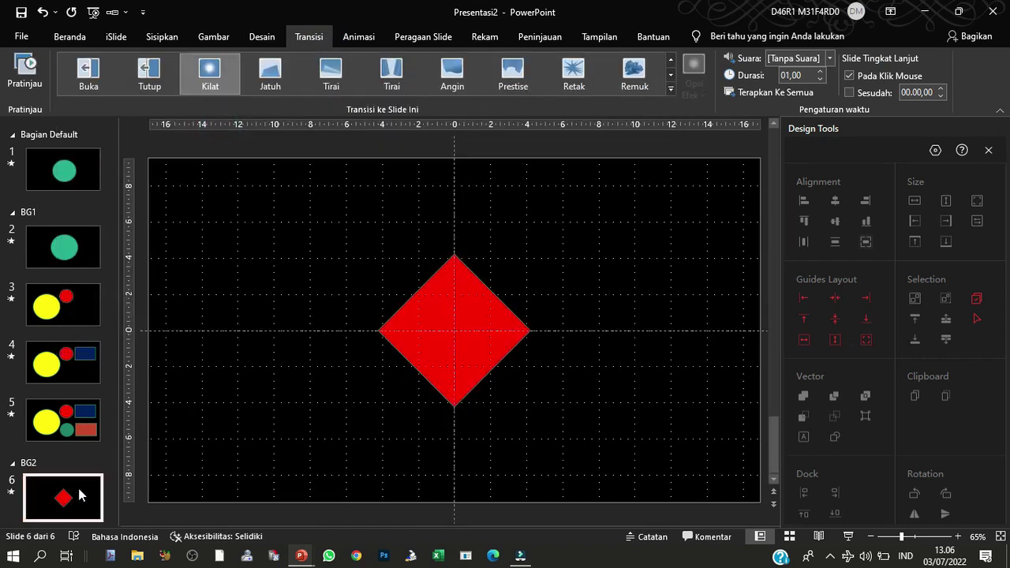
Step: Duplicate slide 6 as slide 7 and expand its transition gallery
{"action": "right_click", "coordinate": [80, 489]}
{"action": "left_click", "coordinate": [142, 332]}
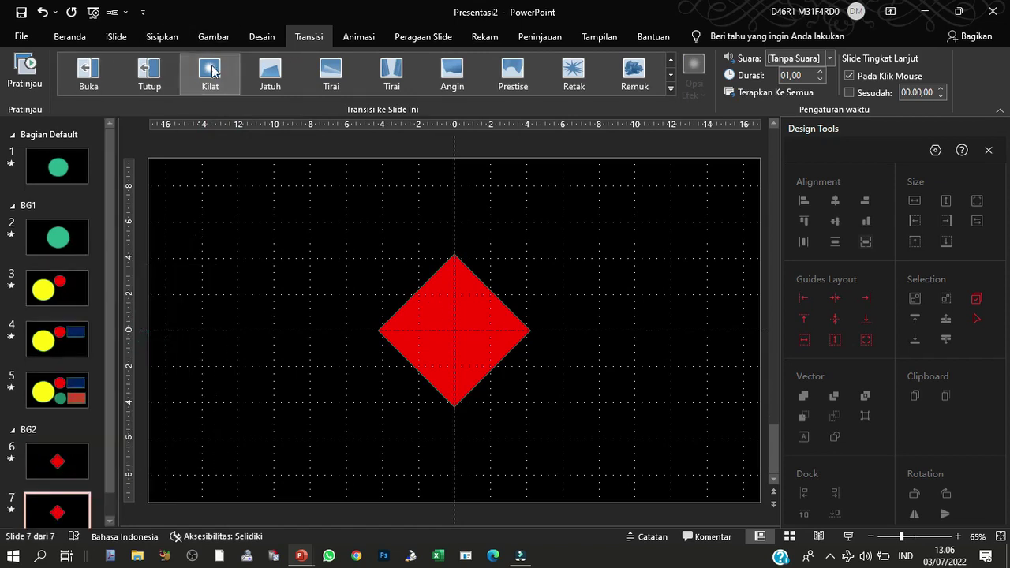
{"action": "left_click", "coordinate": [671, 89]}
Step: Give slide 7 the Morf transition and enlarge the red diamond, moving it to the left half
{"action": "left_click", "coordinate": [149, 87]}
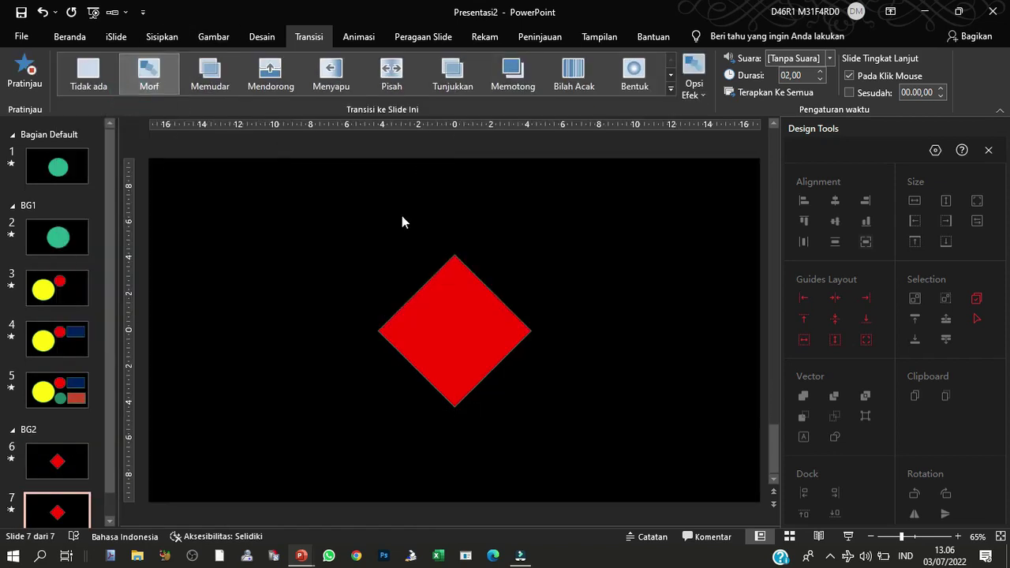
{"action": "left_click", "coordinate": [439, 296]}
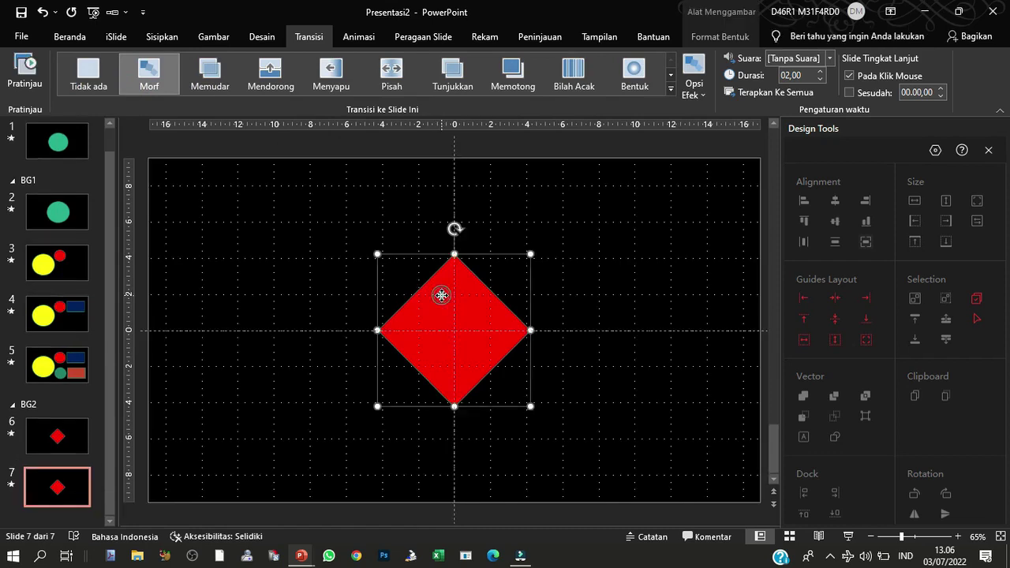
{"action": "left_click_drag", "start_coordinate": [379, 252], "coordinate": [320, 197]}
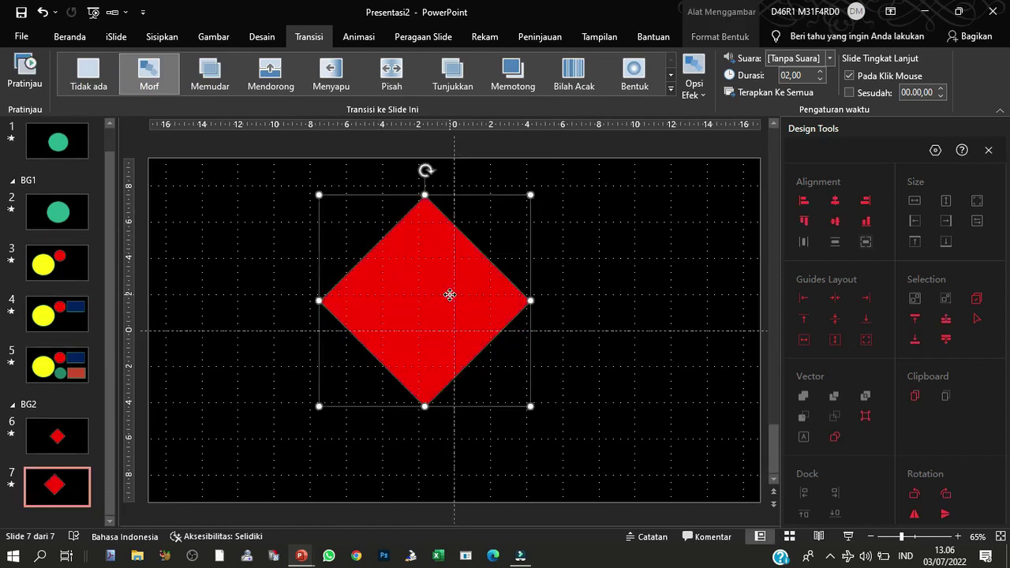
{"action": "left_click_drag", "start_coordinate": [448, 292], "coordinate": [327, 323]}
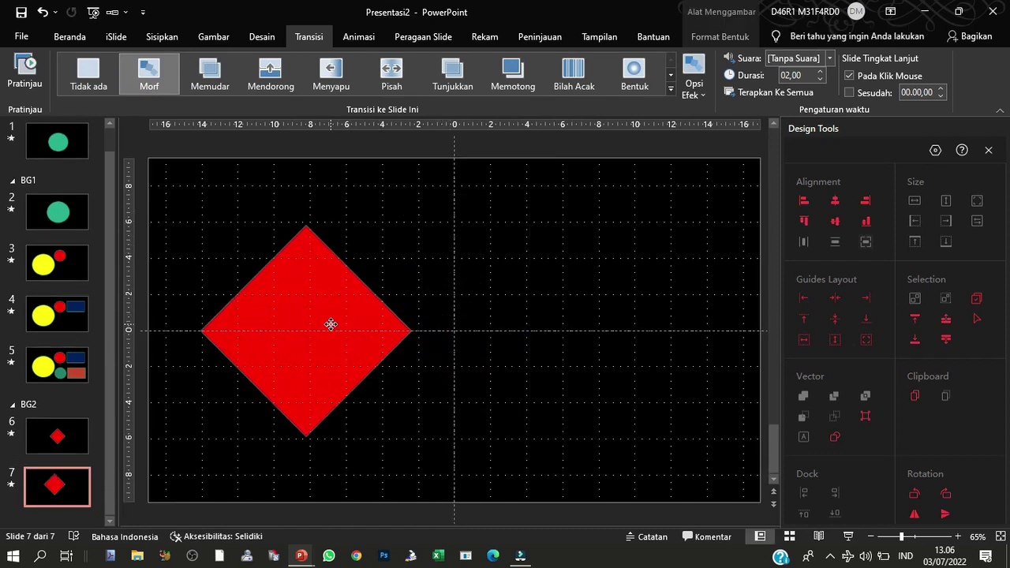
{"action": "left_click", "coordinate": [474, 285]}
Step: Draw a circle beside the diamond and fill it yellow
{"action": "left_click", "coordinate": [166, 36]}
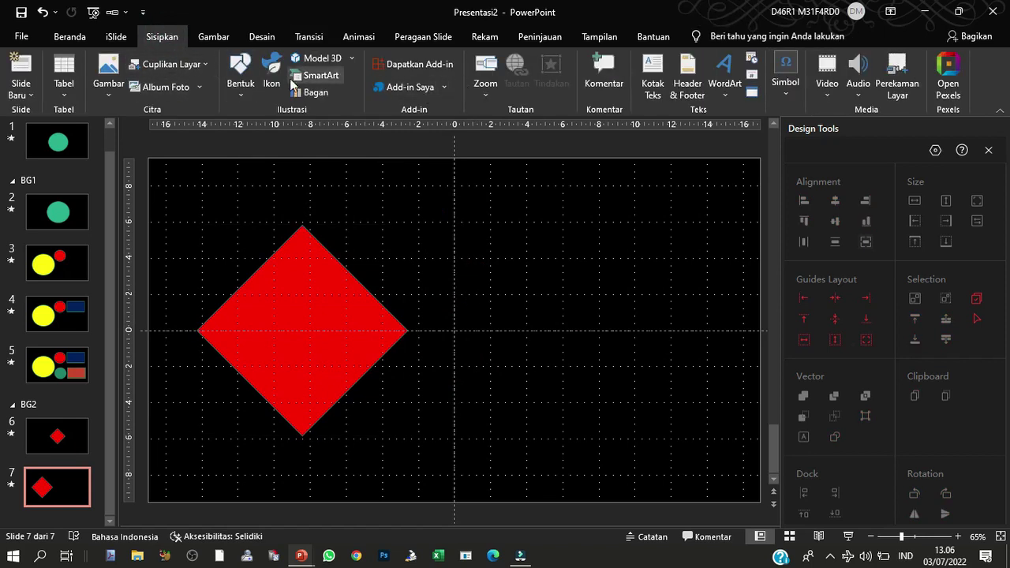
{"action": "left_click", "coordinate": [241, 79]}
{"action": "left_click", "coordinate": [309, 127]}
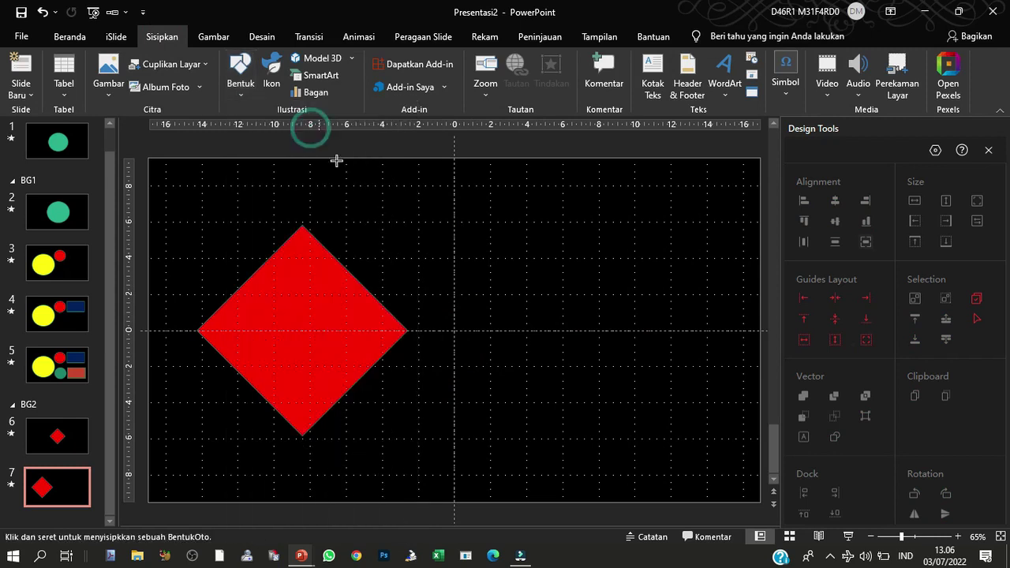
{"action": "left_click_drag", "start_coordinate": [373, 205], "coordinate": [454, 296]}
{"action": "left_click_drag", "start_coordinate": [428, 254], "coordinate": [413, 240]}
{"action": "left_click", "coordinate": [407, 57]}
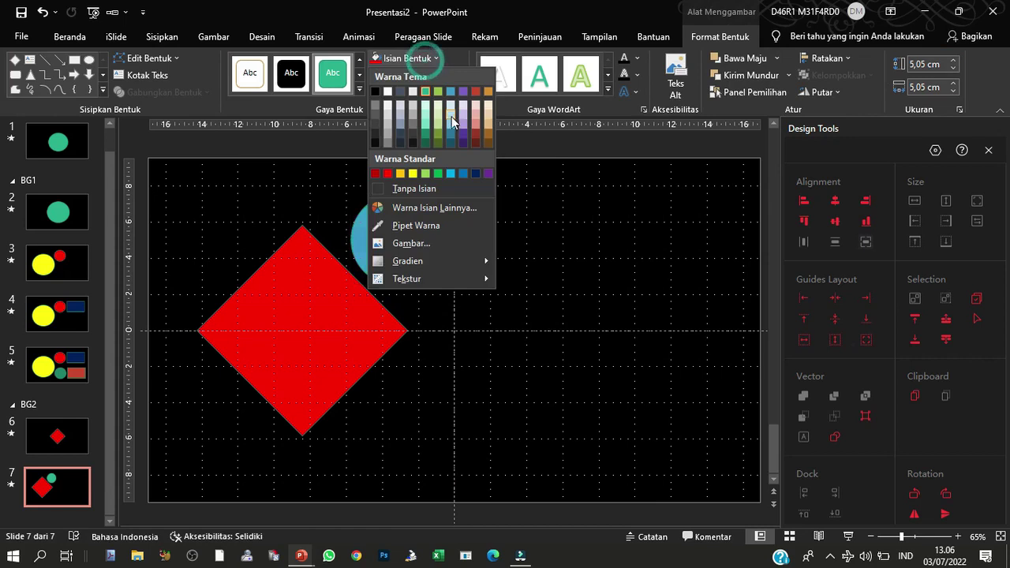
{"action": "left_click", "coordinate": [413, 174]}
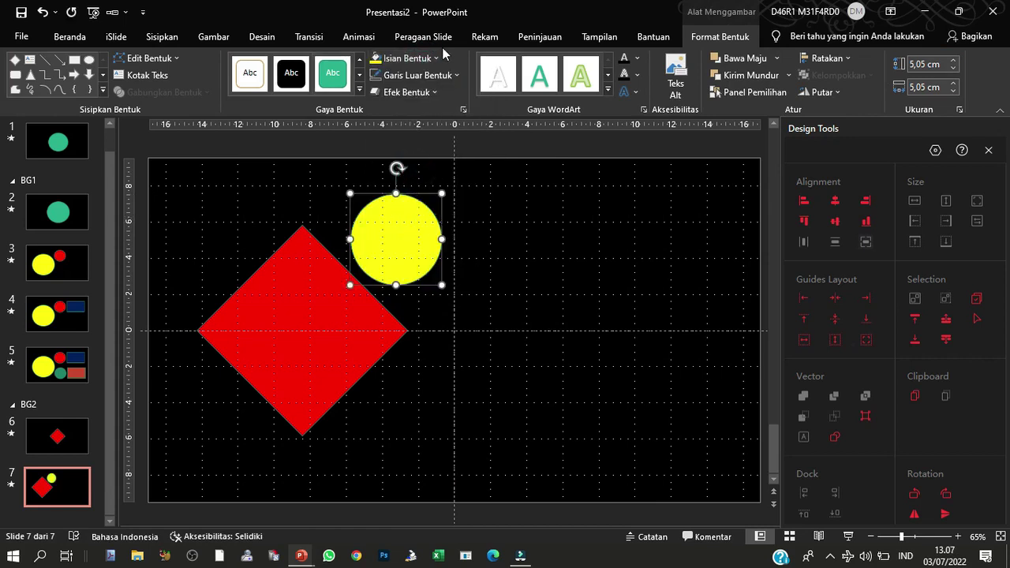
Step: Draw a cyan rectangle at upper right and line it up with the circle beside the diamond
{"action": "left_click", "coordinate": [74, 59]}
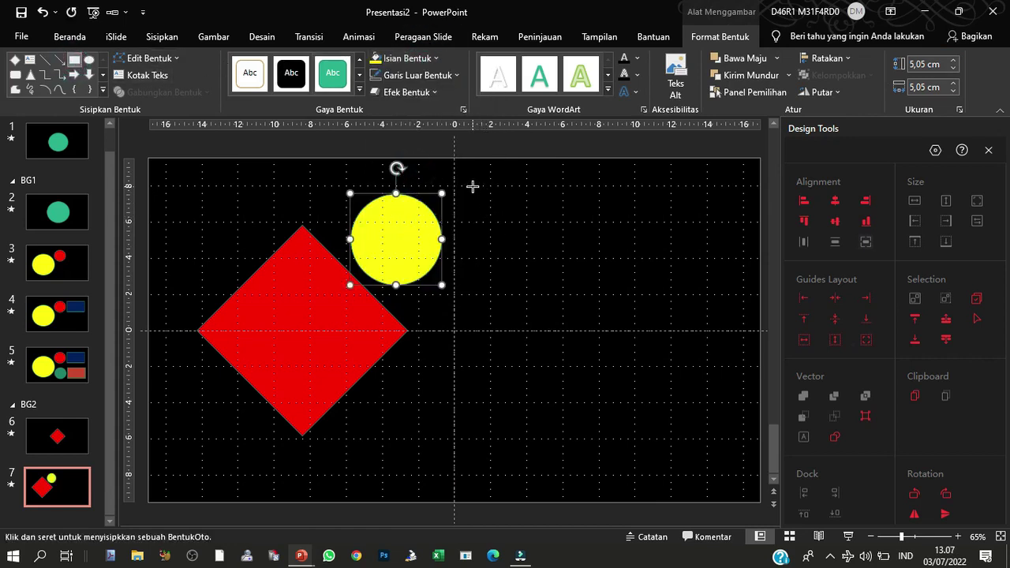
{"action": "left_click_drag", "start_coordinate": [473, 186], "coordinate": [674, 287]}
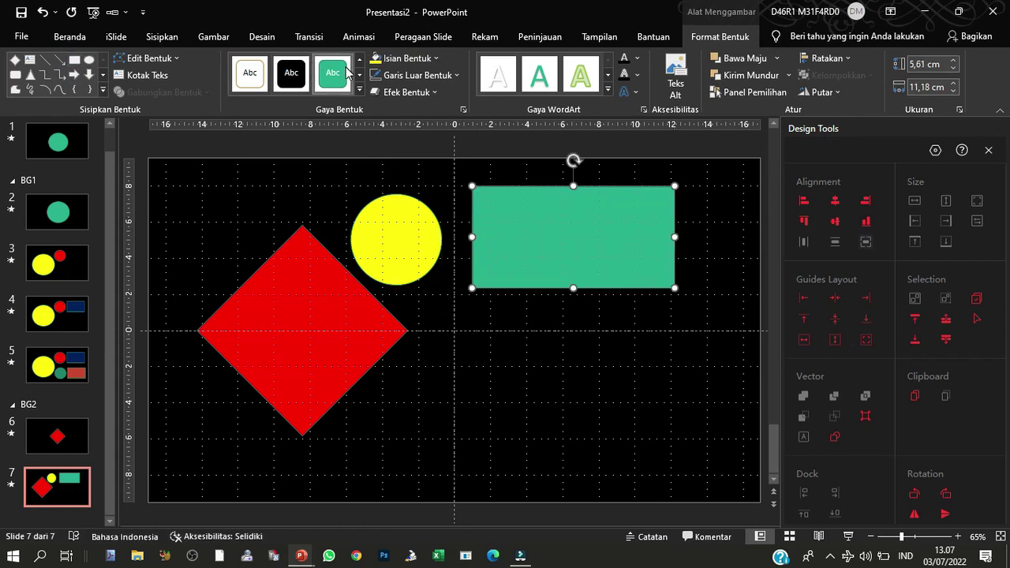
{"action": "left_click", "coordinate": [404, 58]}
{"action": "left_click", "coordinate": [447, 173]}
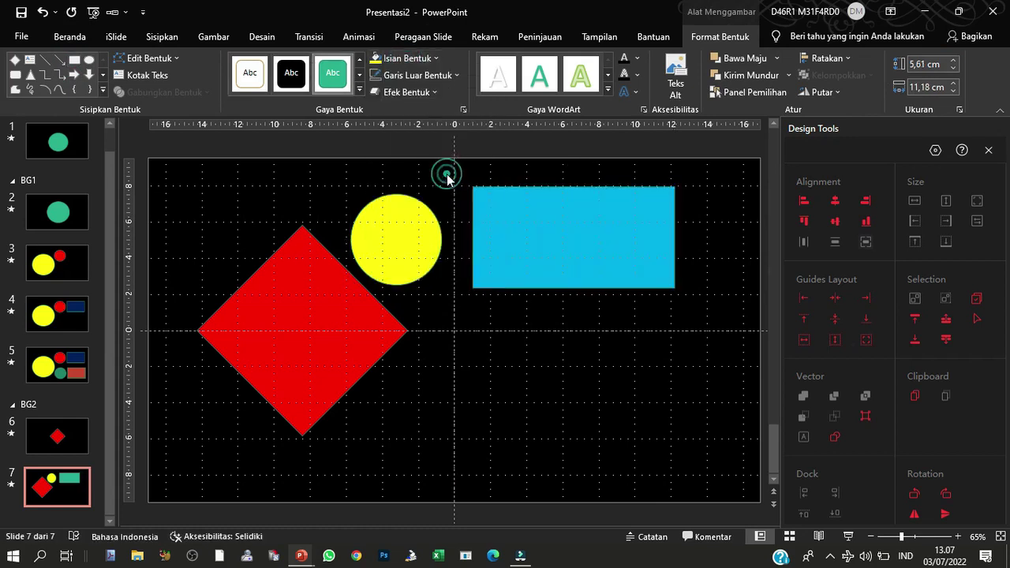
{"action": "left_click", "coordinate": [416, 257]}
{"action": "mouse_move", "coordinate": [422, 250]}
{"action": "left_mouse_down"}
{"action": "mouse_move", "coordinate": [468, 331]}
{"action": "mouse_move", "coordinate": [487, 339]}
{"action": "left_mouse_up"}
{"action": "left_click_drag", "start_coordinate": [579, 264], "coordinate": [633, 350]}
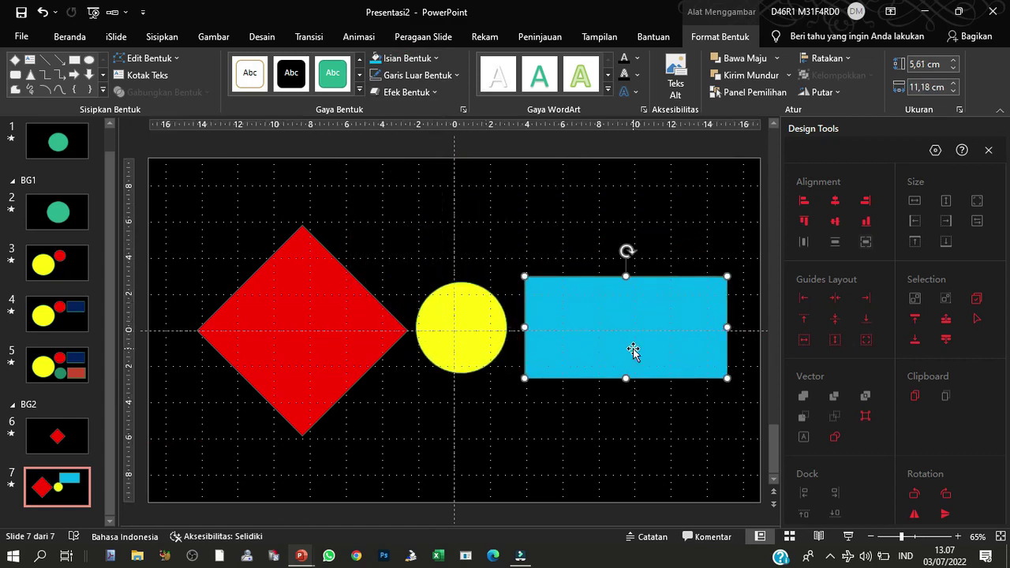
Step: Duplicate slide 7 as slide 8 and arrange circle, rectangle and a second circle in a stack
{"action": "right_click", "coordinate": [57, 492]}
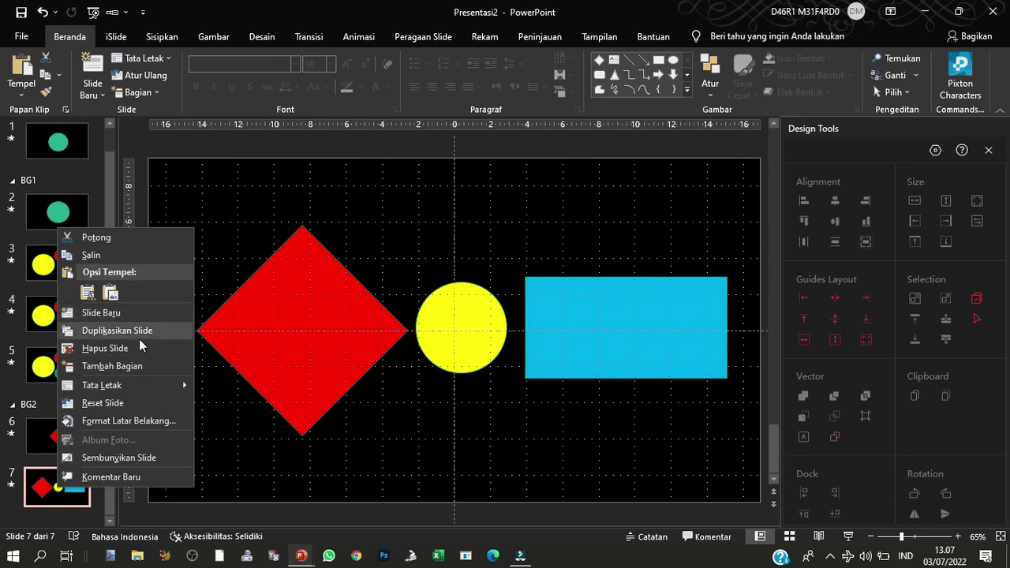
{"action": "left_click", "coordinate": [138, 328]}
{"action": "left_click", "coordinate": [309, 36]}
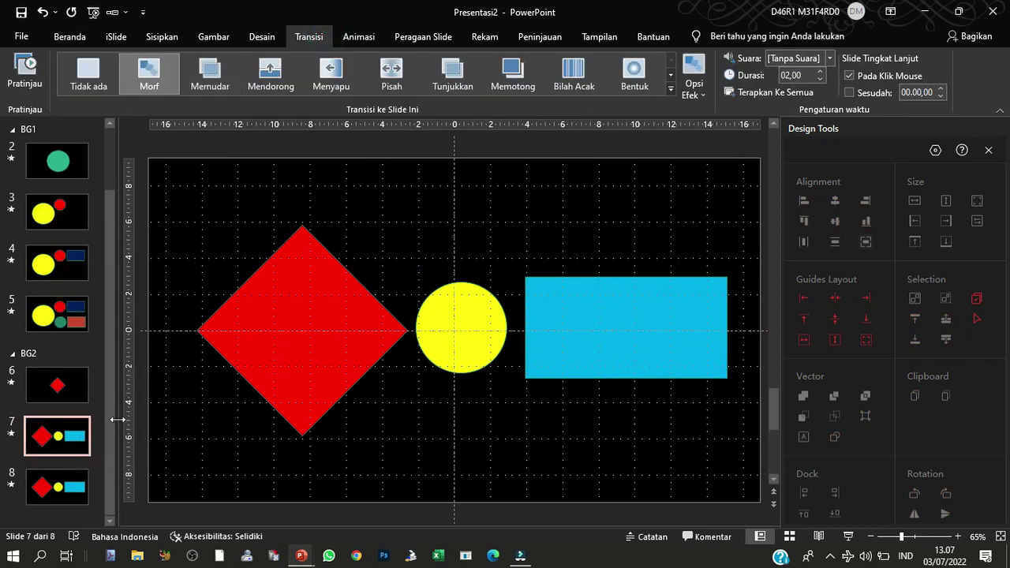
{"action": "left_click", "coordinate": [57, 487]}
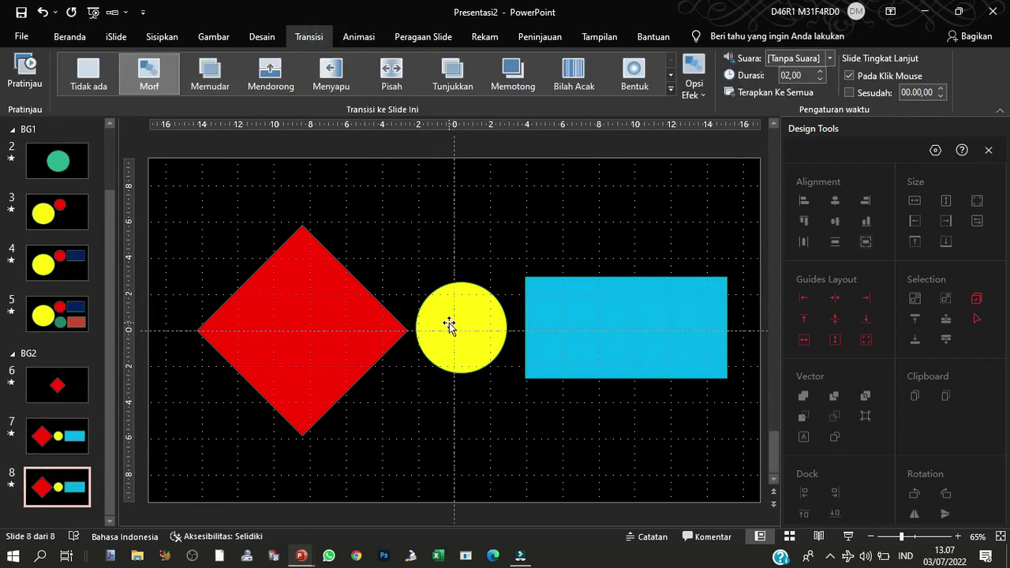
{"action": "left_click_drag", "start_coordinate": [448, 325], "coordinate": [595, 223]}
{"action": "left_click_drag", "start_coordinate": [600, 332], "coordinate": [585, 335]}
{"action": "left_click_drag", "start_coordinate": [617, 216], "coordinate": [628, 428]}
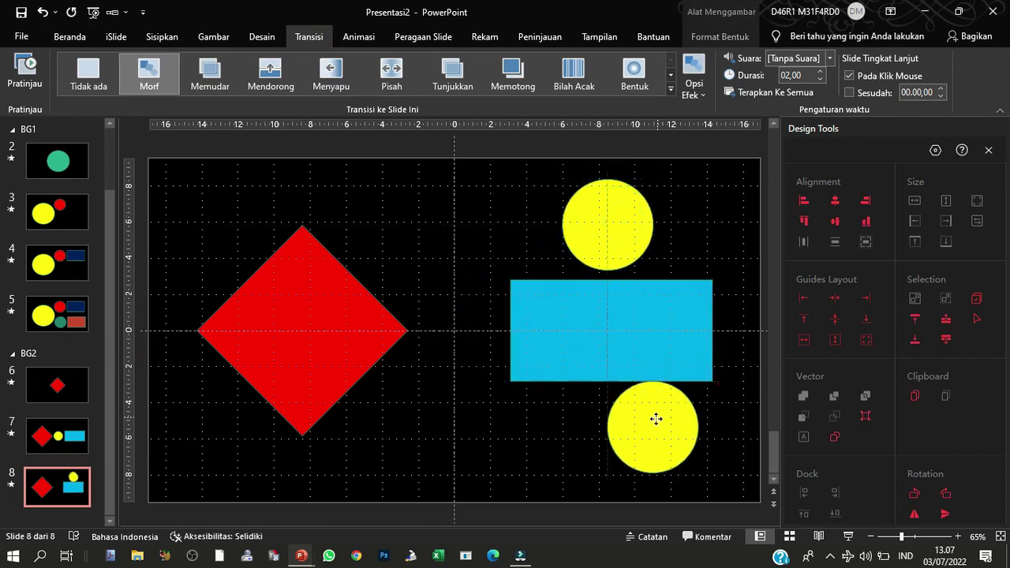
Step: Recolour the top circle dark purple, the rectangle green and the lower circle orange
{"action": "left_click", "coordinate": [629, 219]}
{"action": "left_click", "coordinate": [719, 36]}
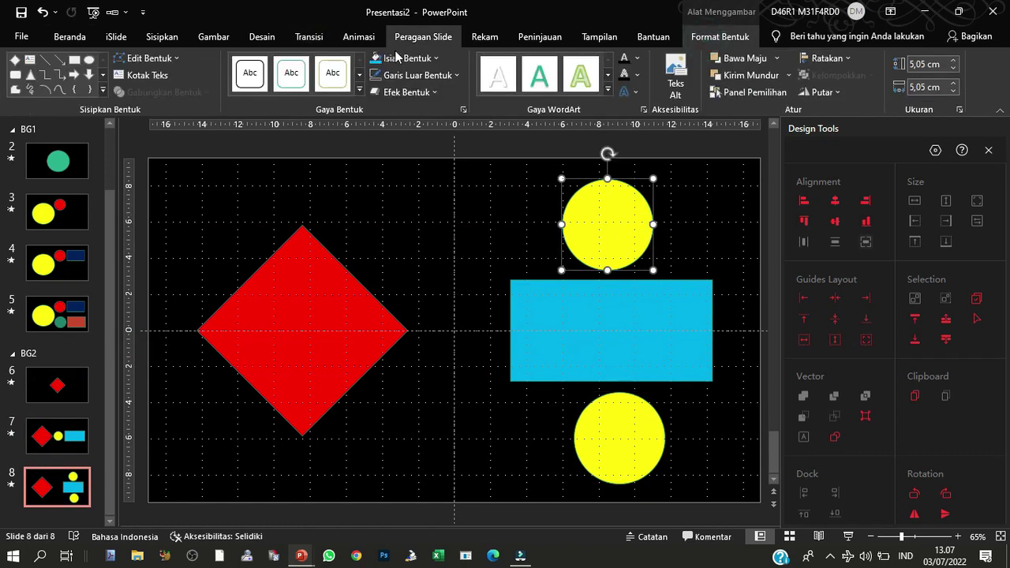
{"action": "left_click", "coordinate": [406, 57]}
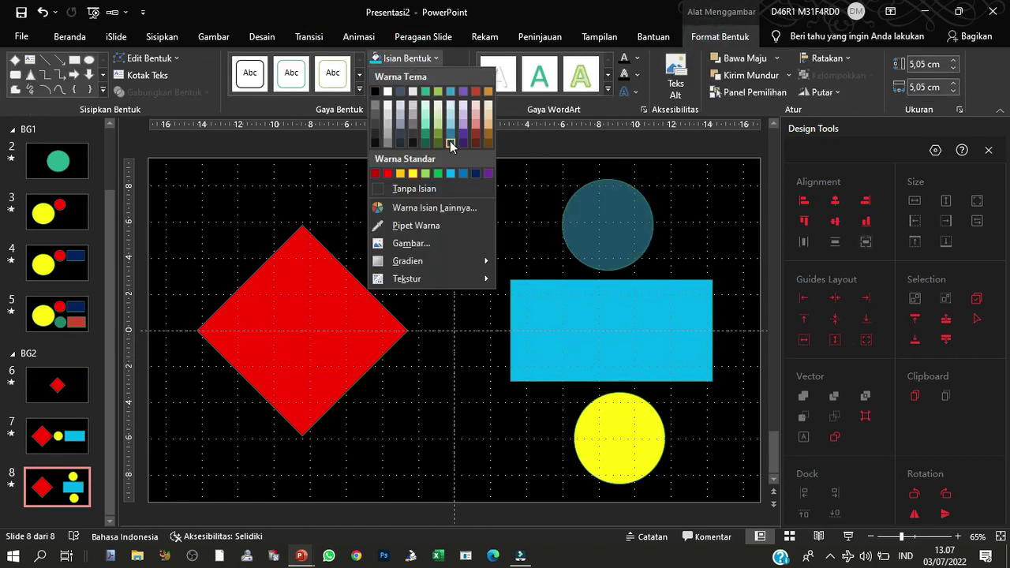
{"action": "left_click", "coordinate": [462, 142]}
{"action": "left_click", "coordinate": [582, 308]}
{"action": "left_click", "coordinate": [406, 57]}
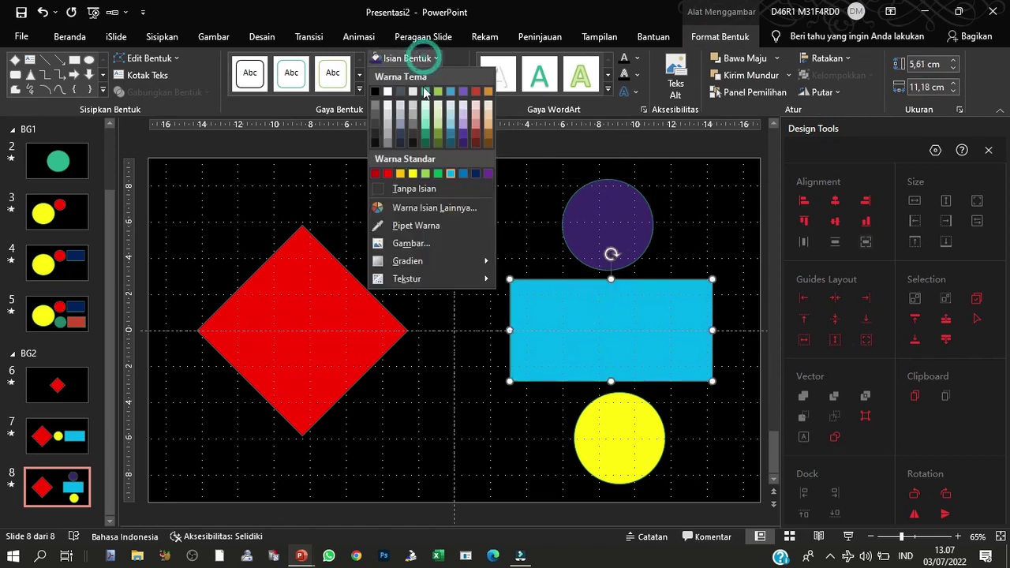
{"action": "left_click", "coordinate": [437, 174]}
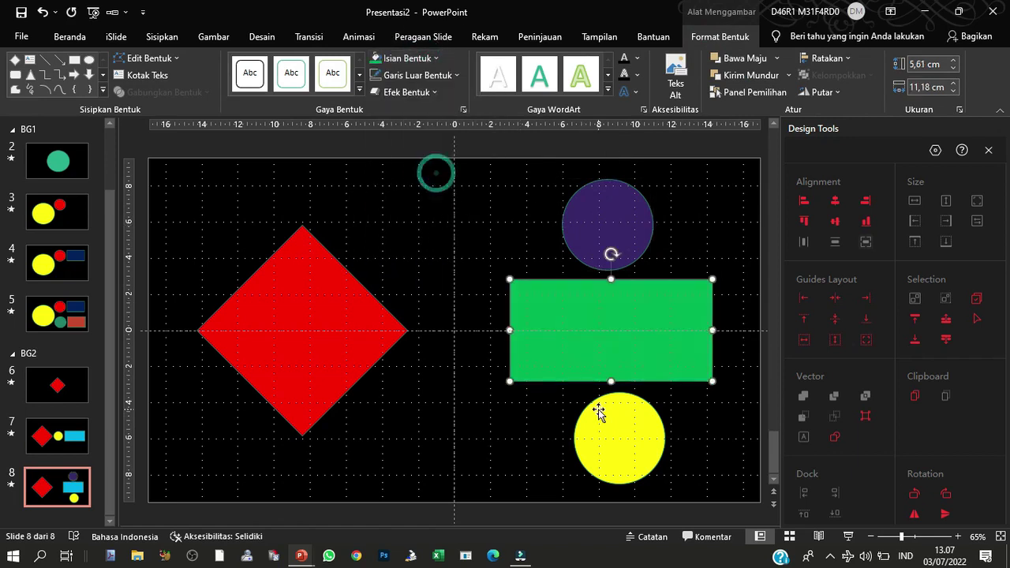
{"action": "left_click", "coordinate": [635, 441]}
{"action": "left_click", "coordinate": [406, 58]}
{"action": "left_click", "coordinate": [491, 93]}
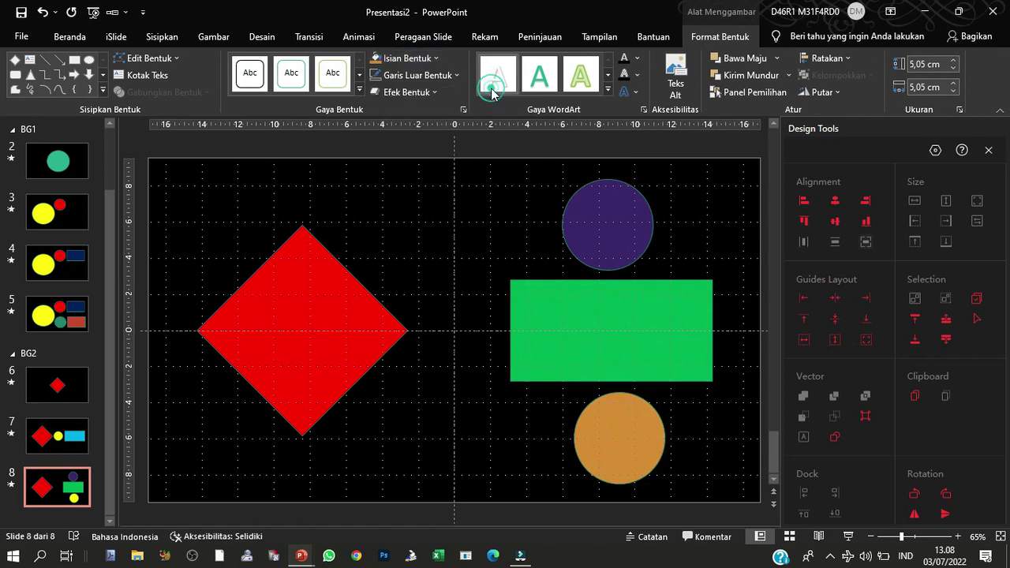
{"action": "scroll", "coordinate": [57, 237], "scroll_direction": "up", "scroll_amount": 5}
Step: Insert a section zoom to the BG2 section on slide 1
{"action": "left_click", "coordinate": [57, 164]}
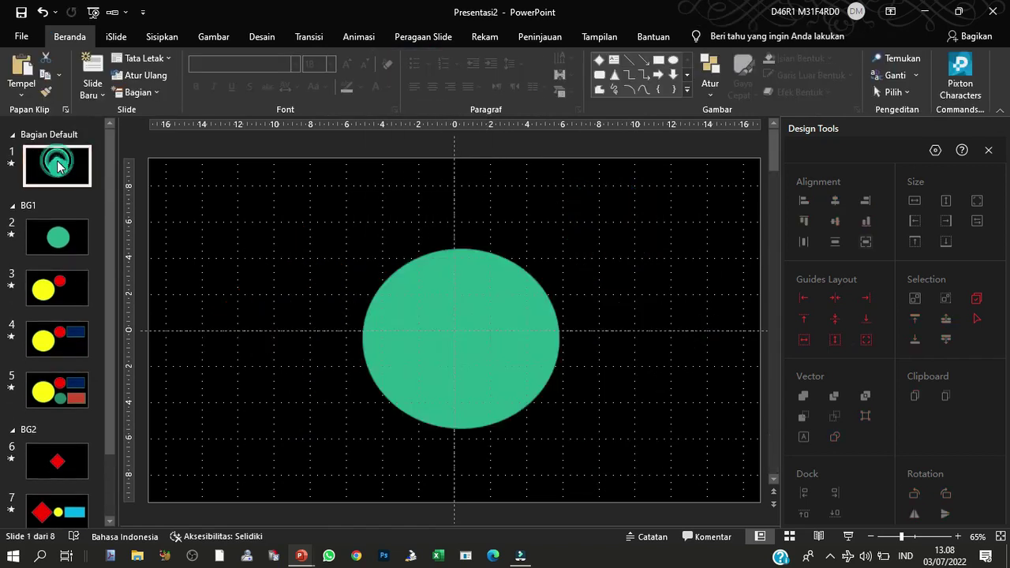
{"action": "right_click", "coordinate": [515, 197]}
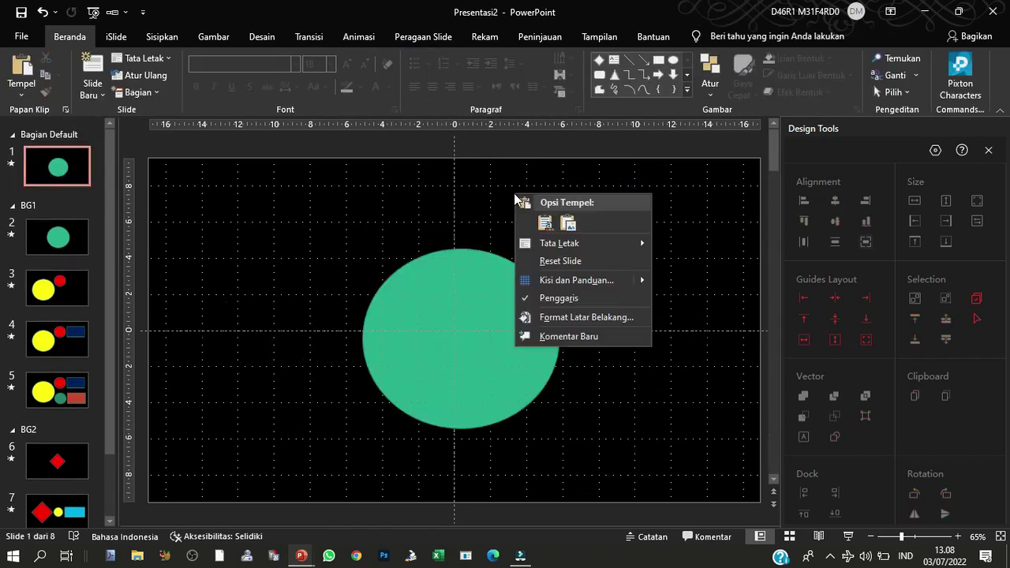
{"action": "left_click", "coordinate": [174, 36]}
{"action": "left_click", "coordinate": [487, 93]}
{"action": "left_click", "coordinate": [523, 129]}
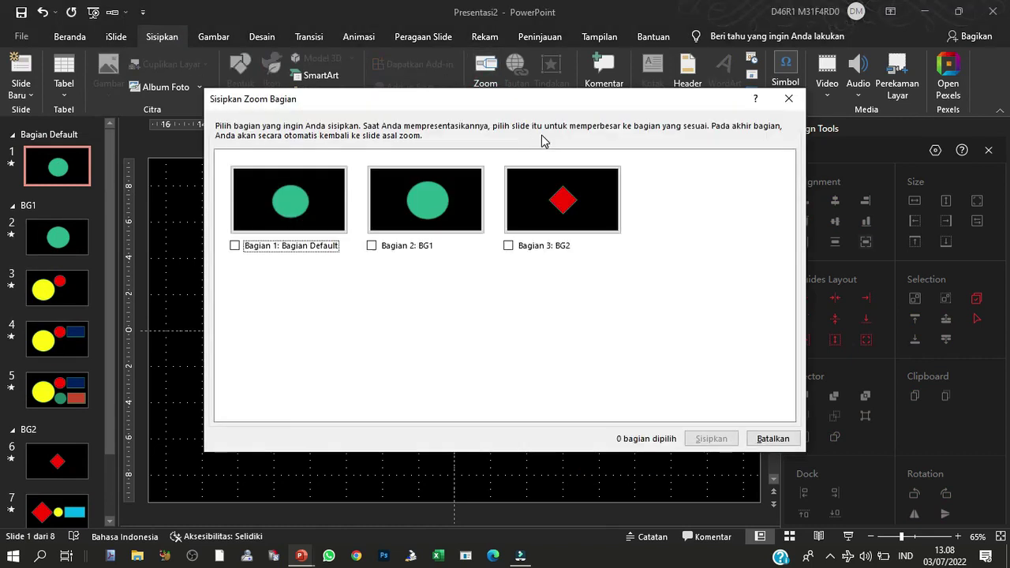
{"action": "left_click", "coordinate": [554, 244]}
{"action": "left_click", "coordinate": [714, 439]}
Step: Give the BG2 zoom Latar Belakang Zoom and position its red diamond above right of the green circle
{"action": "mouse_move", "coordinate": [484, 331]}
{"action": "left_mouse_down"}
{"action": "mouse_move", "coordinate": [625, 239]}
{"action": "mouse_move", "coordinate": [572, 262]}
{"action": "mouse_move", "coordinate": [458, 218]}
{"action": "mouse_move", "coordinate": [574, 255]}
{"action": "left_mouse_up"}
{"action": "right_click", "coordinate": [626, 235]}
{"action": "left_click", "coordinate": [692, 354]}
{"action": "left_click", "coordinate": [714, 276]}
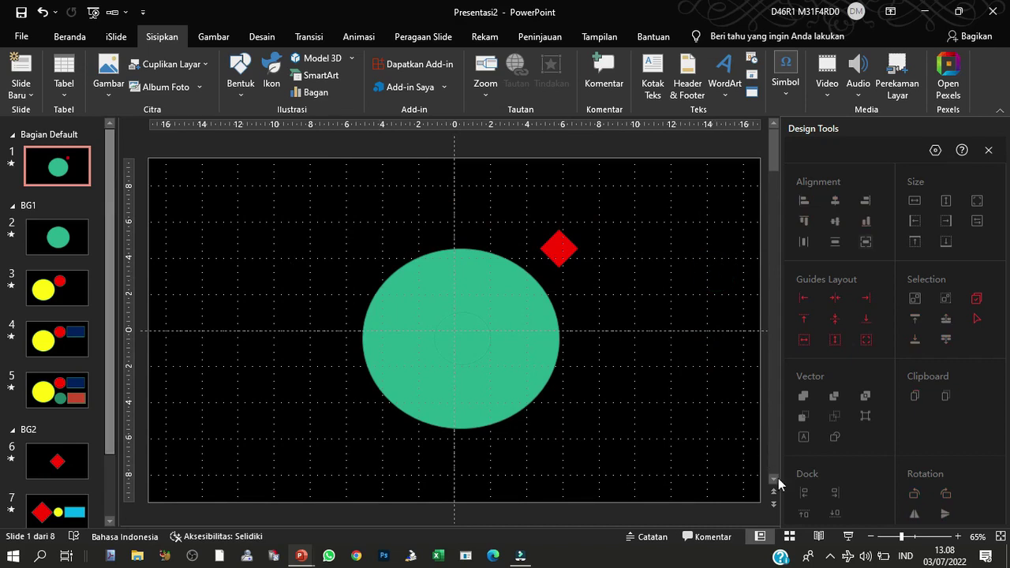
{"action": "left_click", "coordinate": [573, 252]}
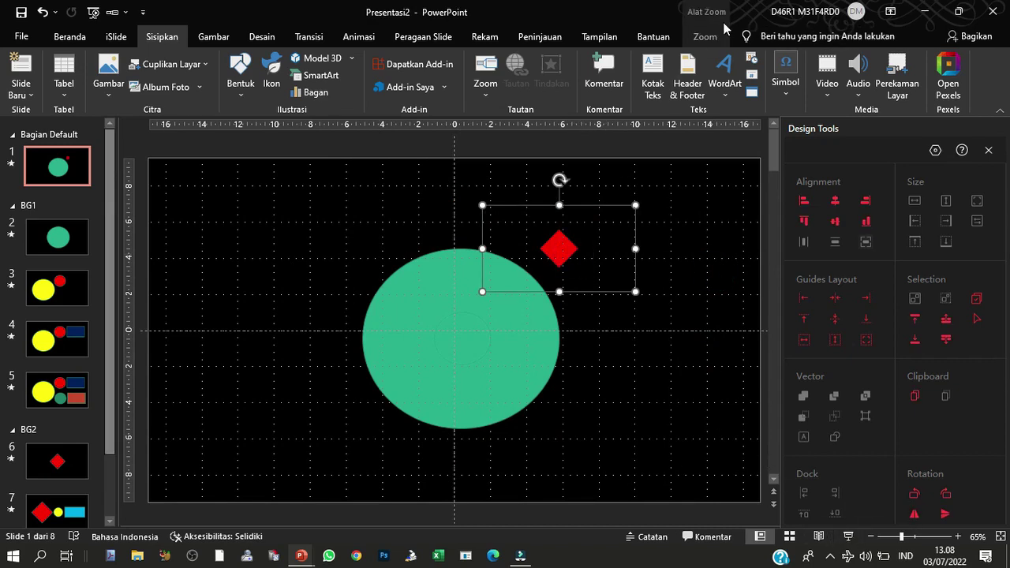
{"action": "left_click", "coordinate": [704, 36]}
{"action": "key", "text": "Tab"}
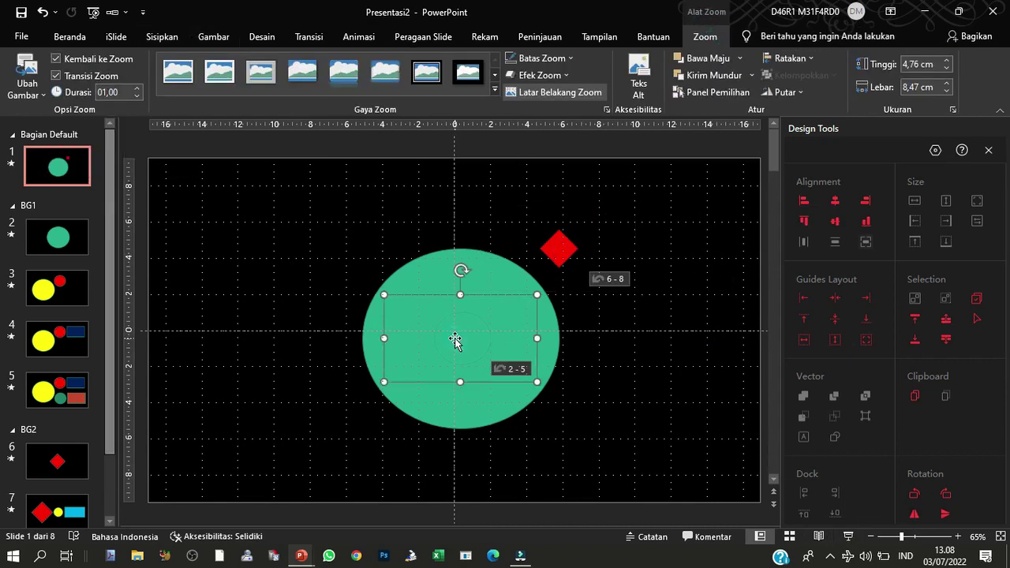
{"action": "left_click", "coordinate": [680, 368]}
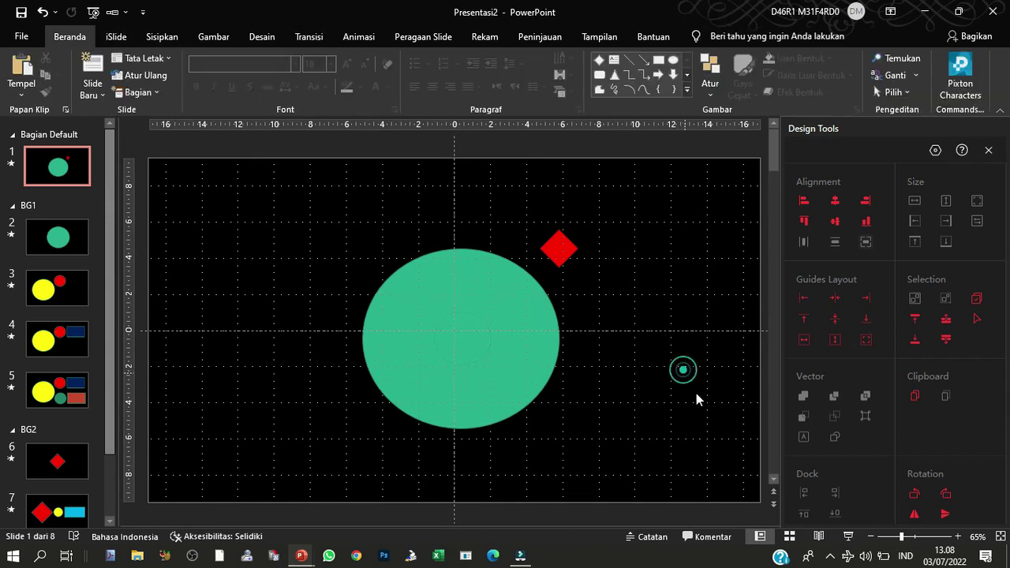
Step: Run the slide show from slide 1 through the red diamond zoom into slides 6–8, then exit to slide 8
{"action": "left_click", "coordinate": [848, 536]}
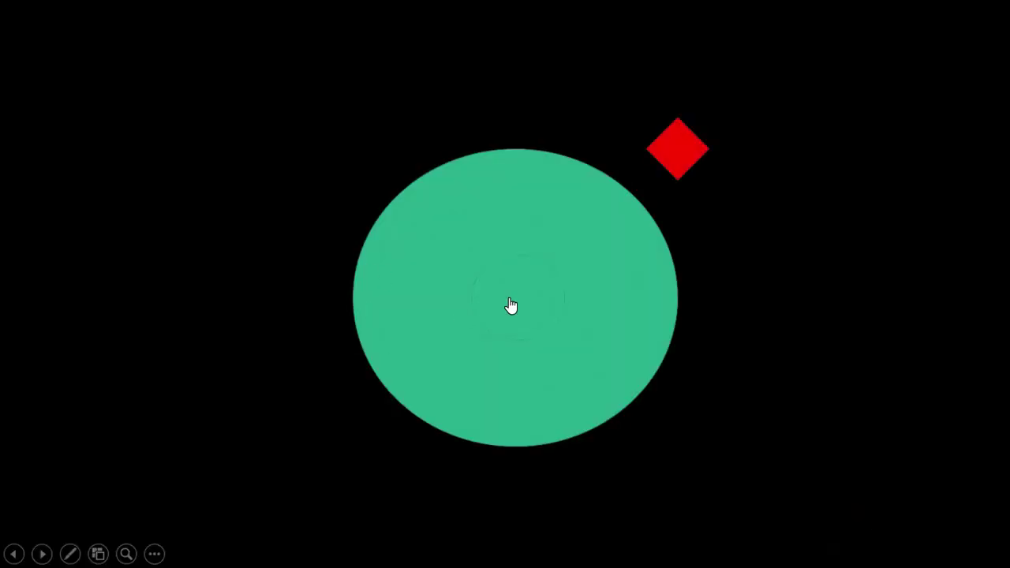
{"action": "left_click", "coordinate": [690, 157]}
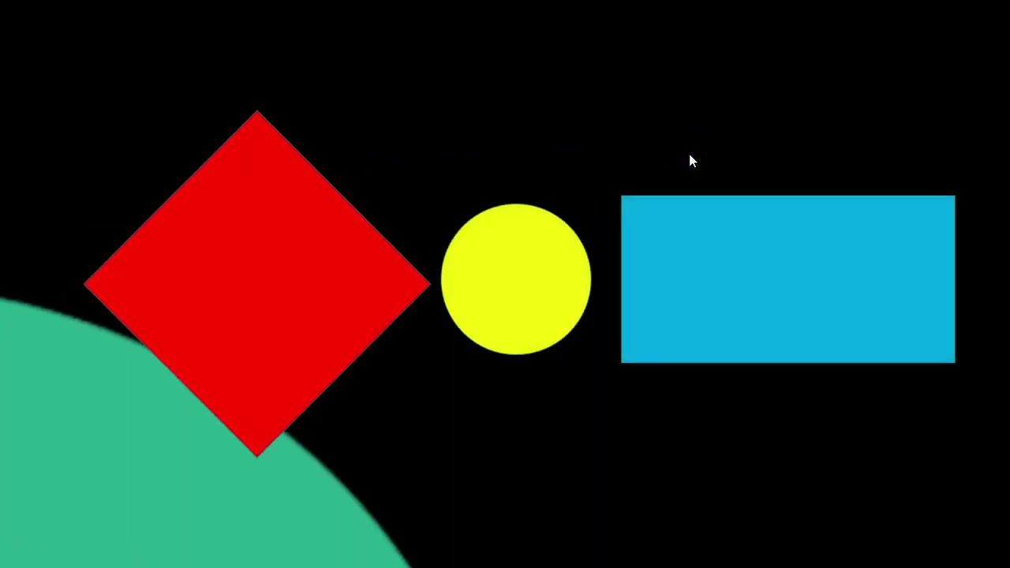
{"action": "left_click", "coordinate": [445, 86]}
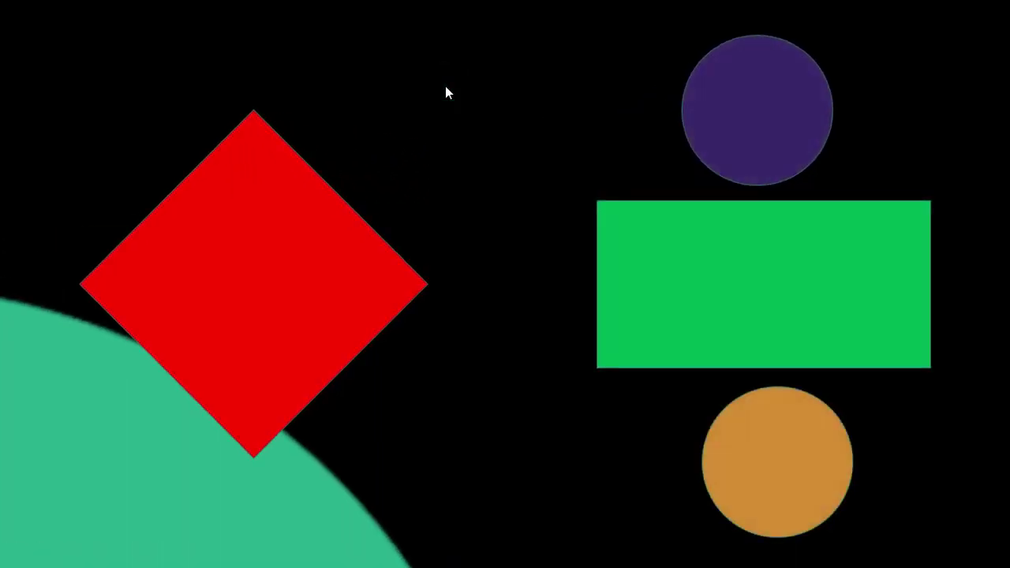
{"action": "left_click", "coordinate": [445, 93]}
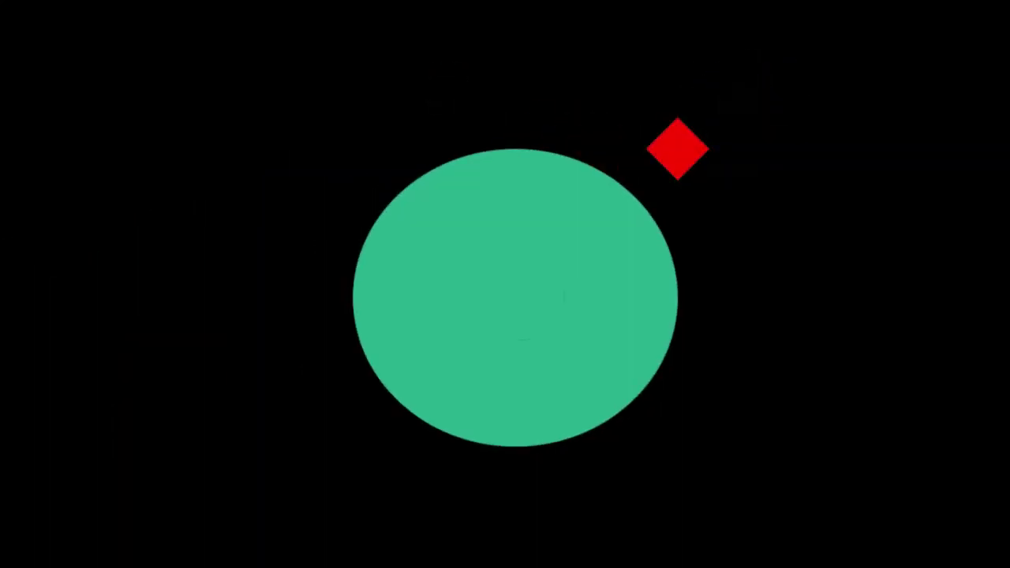
{"action": "key", "text": "Escape"}
{"action": "scroll", "coordinate": [88, 420], "scroll_direction": "down", "scroll_amount": 3}
Step: Add a new section named BG3 after slide 8
{"action": "right_click", "coordinate": [77, 516]}
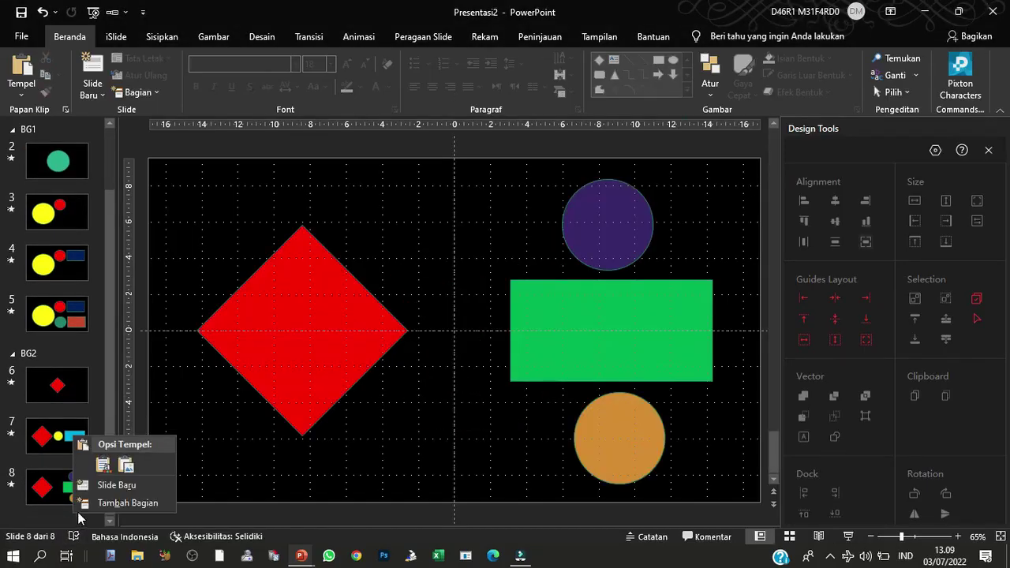
{"action": "left_click", "coordinate": [126, 503]}
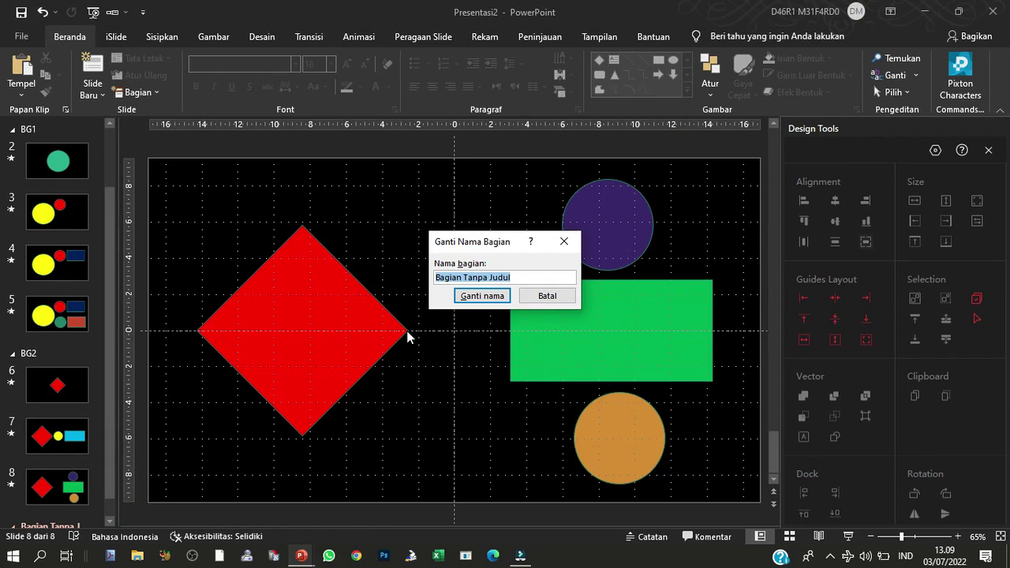
{"action": "type", "text": "BG3"}
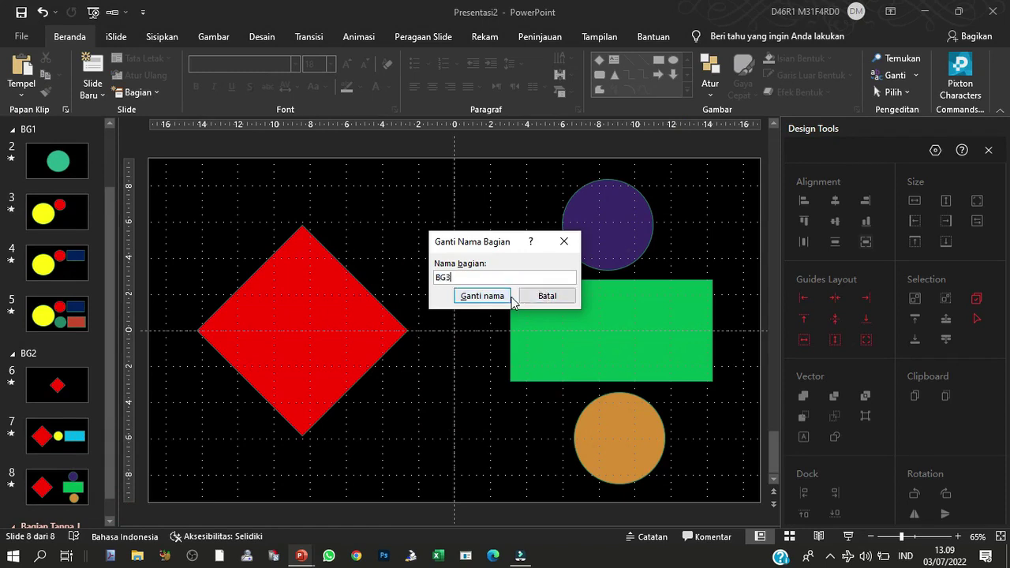
{"action": "left_click", "coordinate": [505, 297]}
{"action": "scroll", "coordinate": [67, 489], "scroll_direction": "down", "scroll_amount": 1}
Step: Add a blank slide 9 under BG3 and give it the Pusaran transition
{"action": "right_click", "coordinate": [85, 515]}
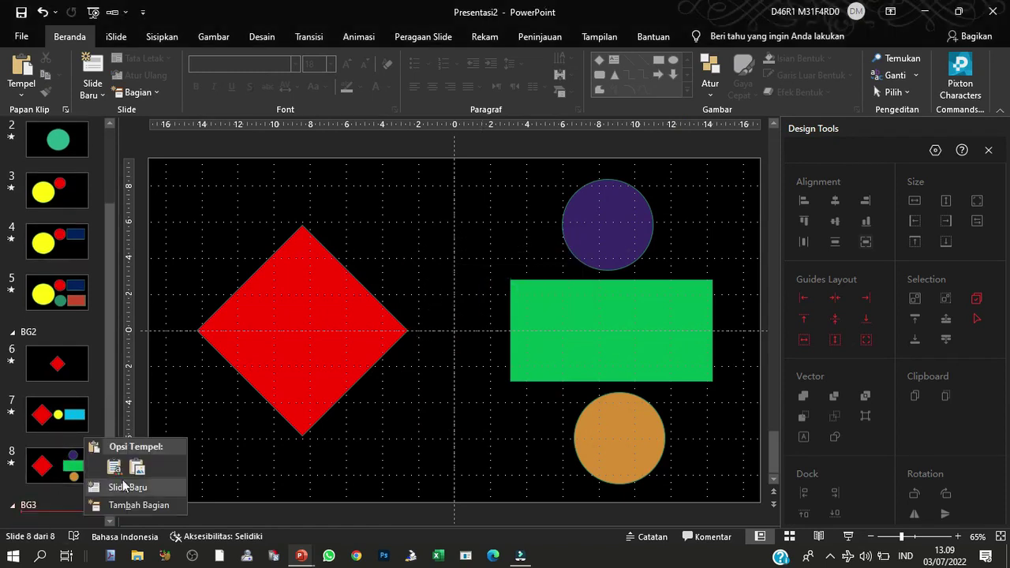
{"action": "left_click", "coordinate": [138, 488]}
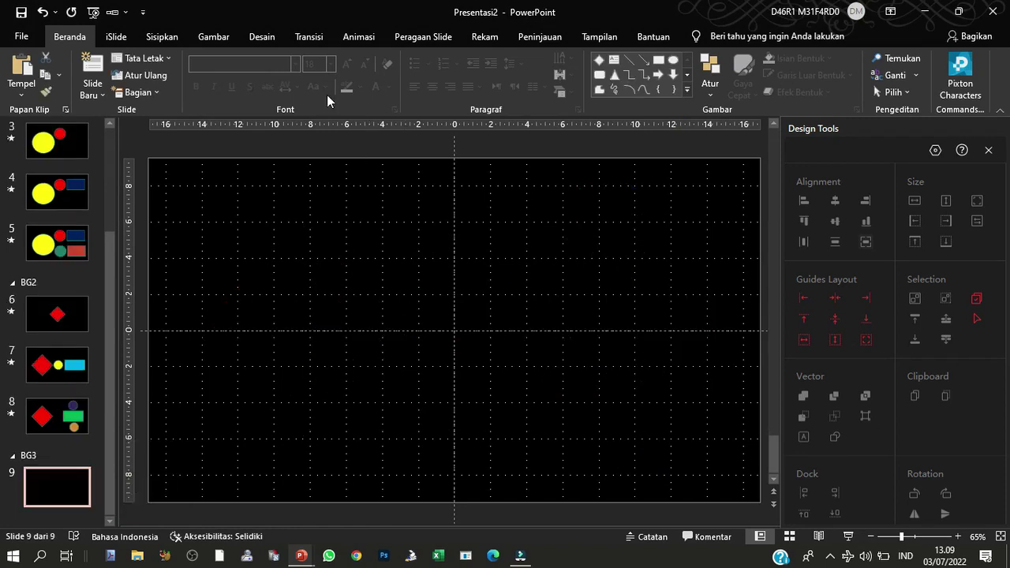
{"action": "left_click", "coordinate": [309, 36]}
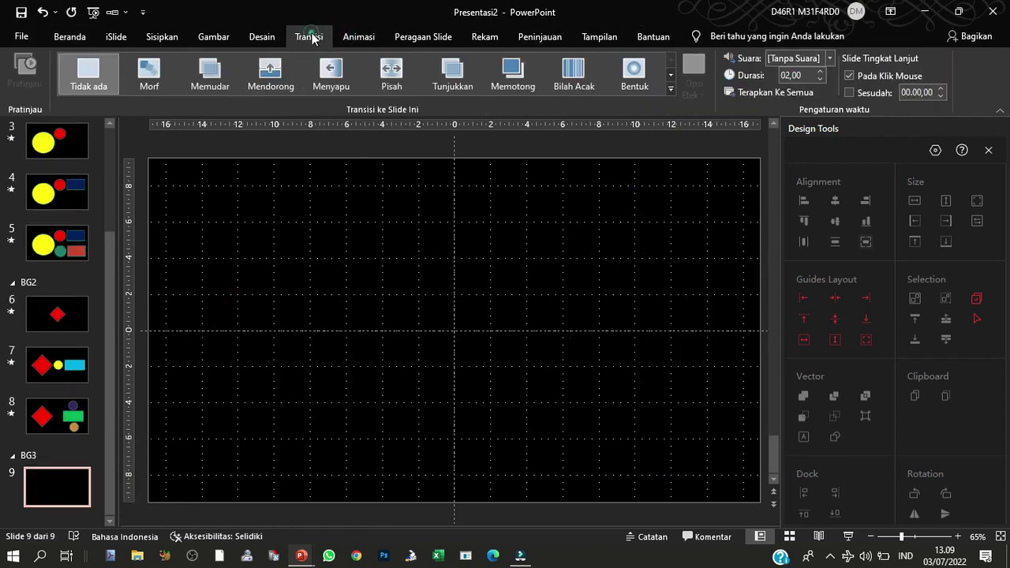
{"action": "left_click", "coordinate": [670, 88]}
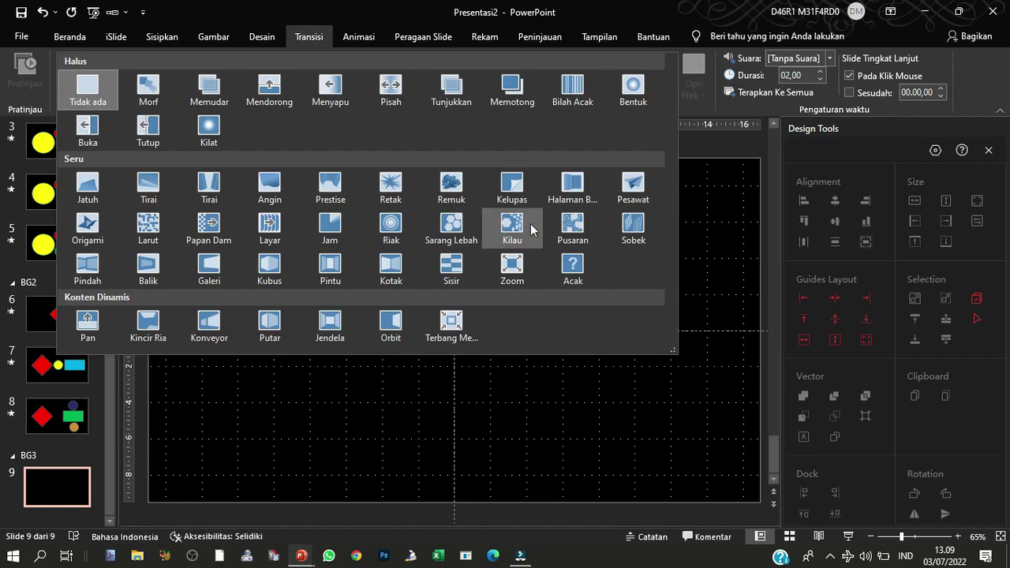
{"action": "left_click", "coordinate": [573, 224]}
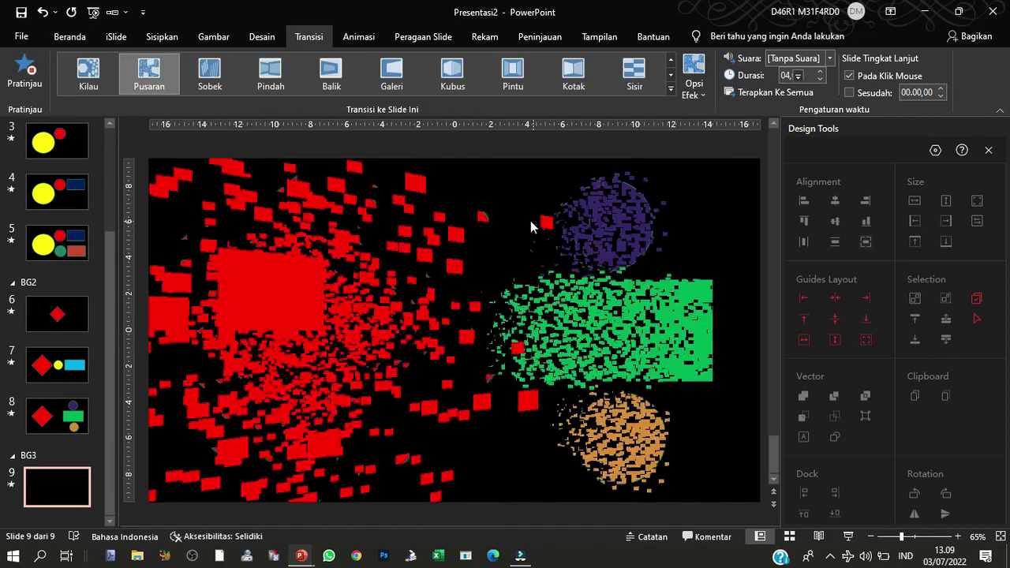
{"action": "left_click", "coordinate": [160, 37]}
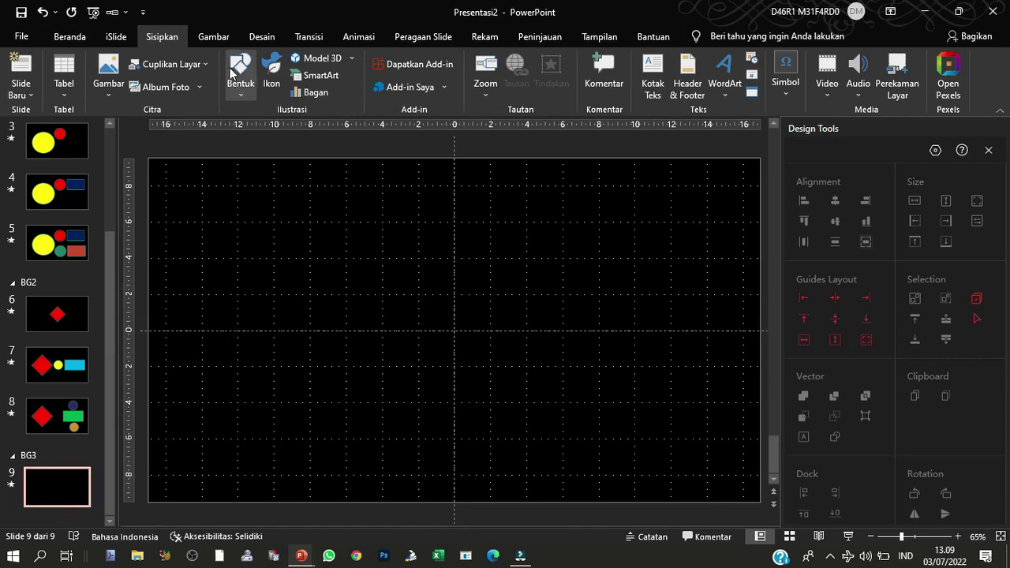
{"action": "left_click", "coordinate": [237, 85]}
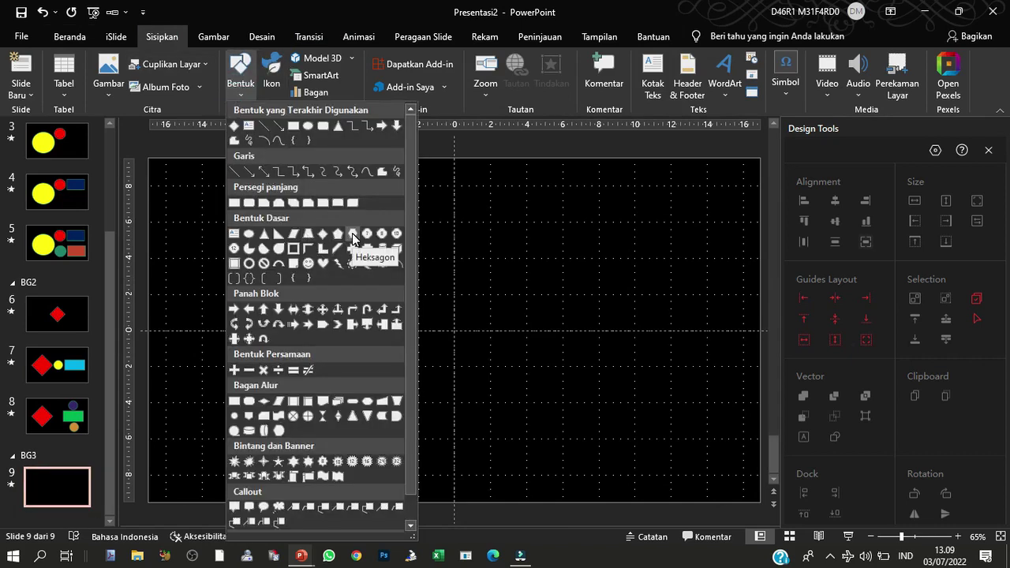
Step: Draw a red heart centred on slide 9
{"action": "left_click", "coordinate": [322, 263]}
{"action": "left_click_drag", "start_coordinate": [243, 229], "coordinate": [484, 417]}
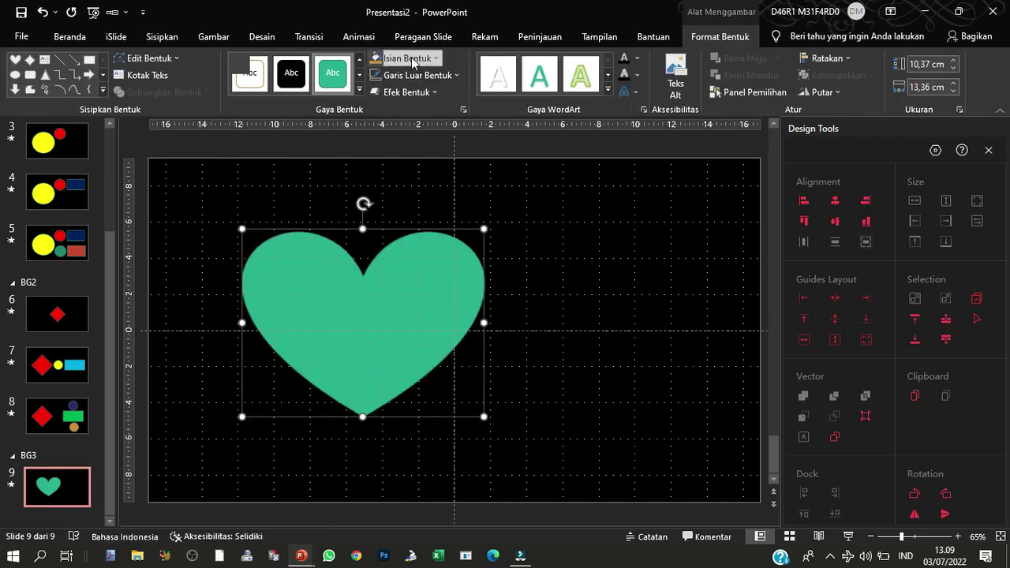
{"action": "left_click", "coordinate": [407, 58]}
{"action": "left_click", "coordinate": [385, 176]}
{"action": "mouse_move", "coordinate": [375, 303]}
{"action": "left_mouse_down"}
{"action": "mouse_move", "coordinate": [359, 329]}
{"action": "mouse_move", "coordinate": [465, 311]}
{"action": "left_mouse_up"}
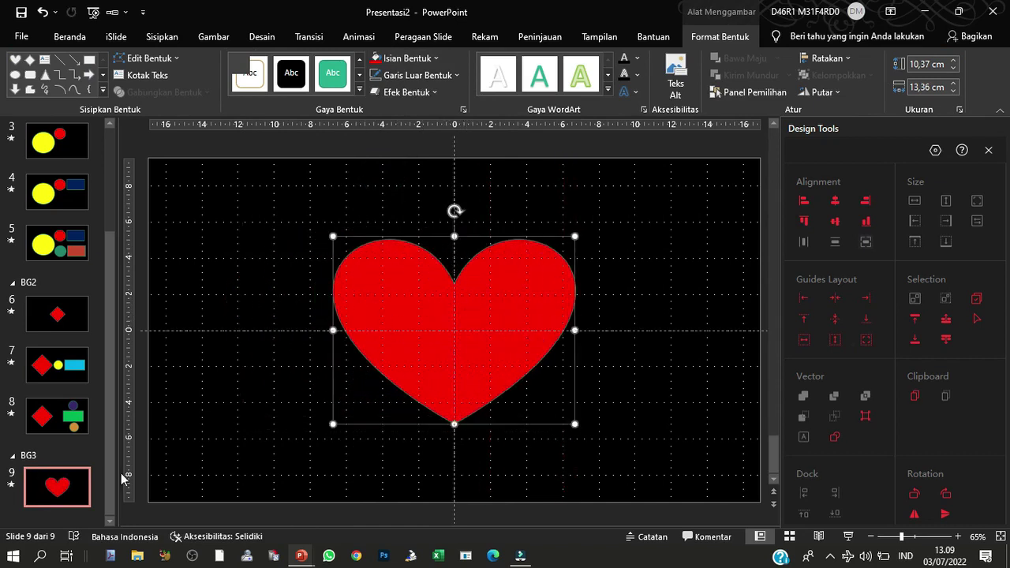
Step: Duplicate slide 9 as slide 10 and recolour its heart golden yellow at lower left
{"action": "right_click", "coordinate": [59, 483]}
{"action": "left_click", "coordinate": [135, 326]}
{"action": "left_click_drag", "start_coordinate": [407, 311], "coordinate": [261, 390]}
{"action": "left_click", "coordinate": [720, 36]}
{"action": "left_click", "coordinate": [417, 62]}
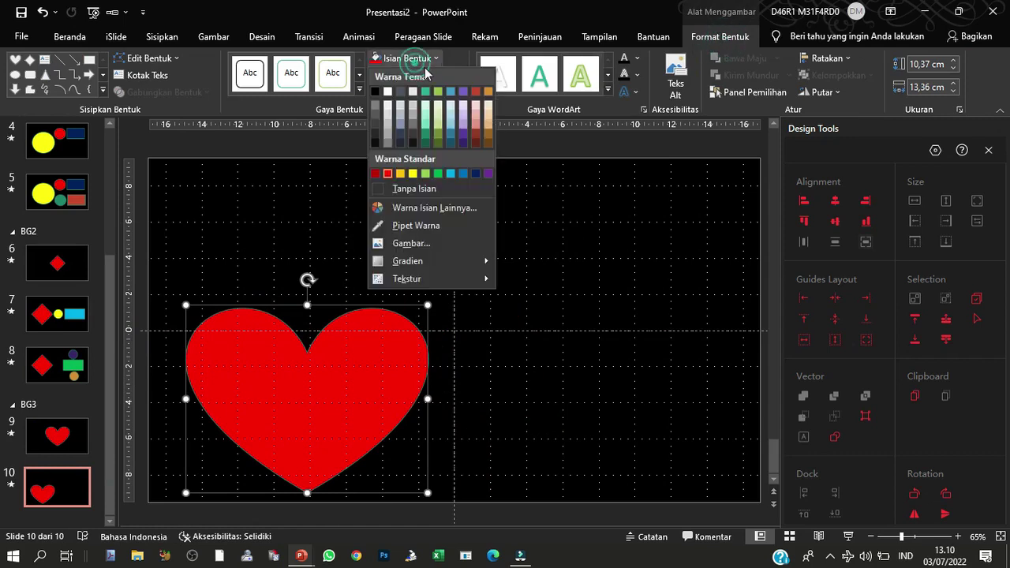
{"action": "left_click", "coordinate": [404, 176]}
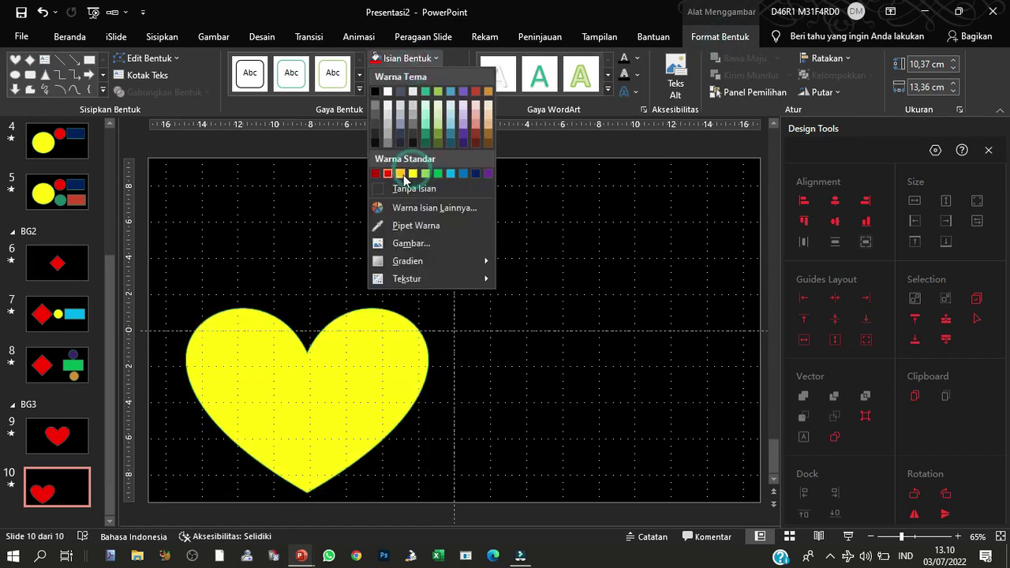
{"action": "left_click", "coordinate": [523, 231]}
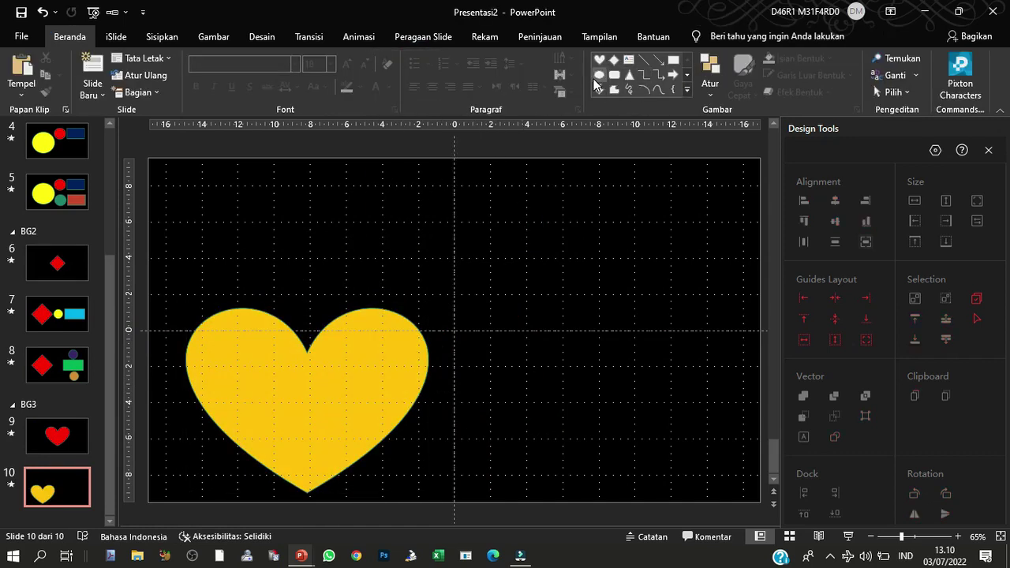
Step: On slide 10, draw a green circle and a purple diamond below it
{"action": "left_click", "coordinate": [598, 75]}
{"action": "left_click_drag", "start_coordinate": [433, 220], "coordinate": [570, 357]}
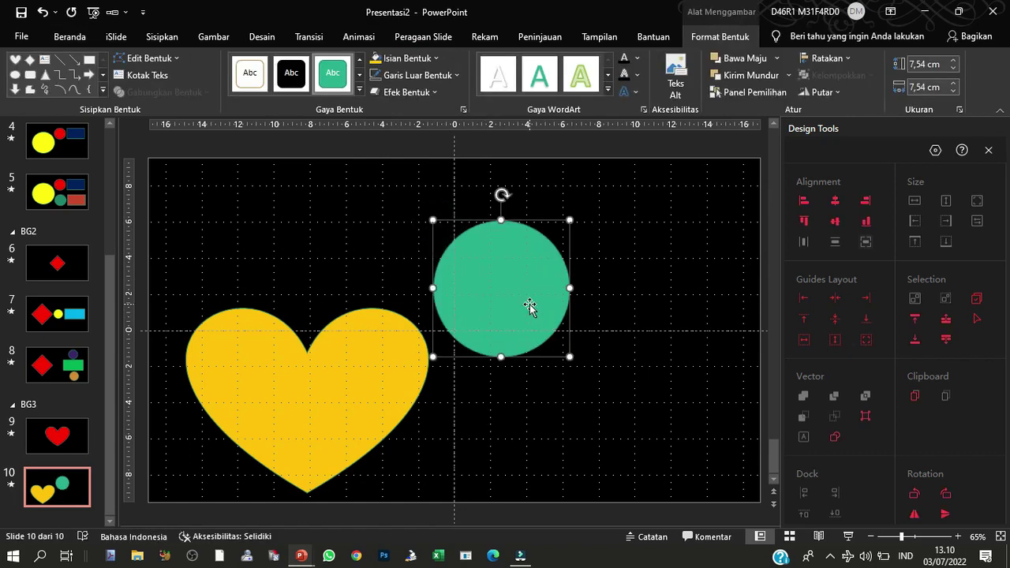
{"action": "left_click_drag", "start_coordinate": [505, 280], "coordinate": [505, 267]}
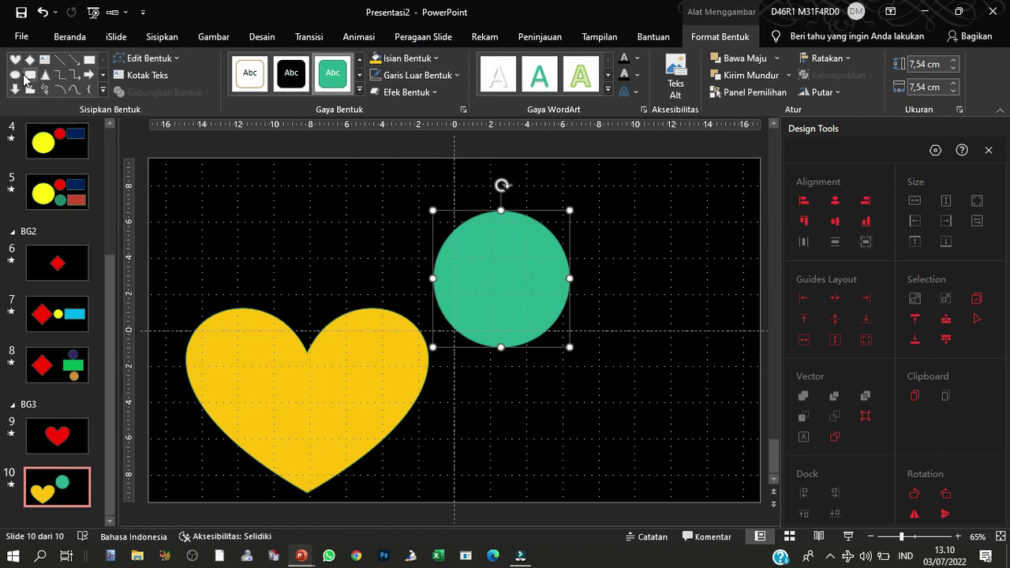
{"action": "left_click", "coordinate": [30, 60]}
{"action": "left_click_drag", "start_coordinate": [454, 374], "coordinate": [581, 497]}
{"action": "mouse_move", "coordinate": [520, 427]}
{"action": "left_mouse_down"}
{"action": "mouse_move", "coordinate": [570, 417]}
{"action": "mouse_move", "coordinate": [505, 412]}
{"action": "left_mouse_up"}
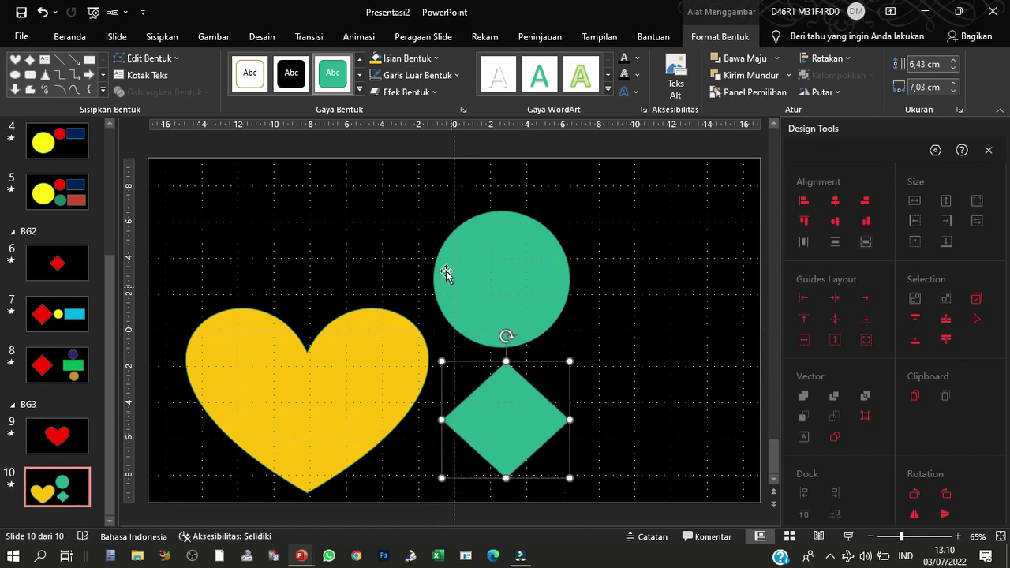
{"action": "left_click", "coordinate": [407, 62]}
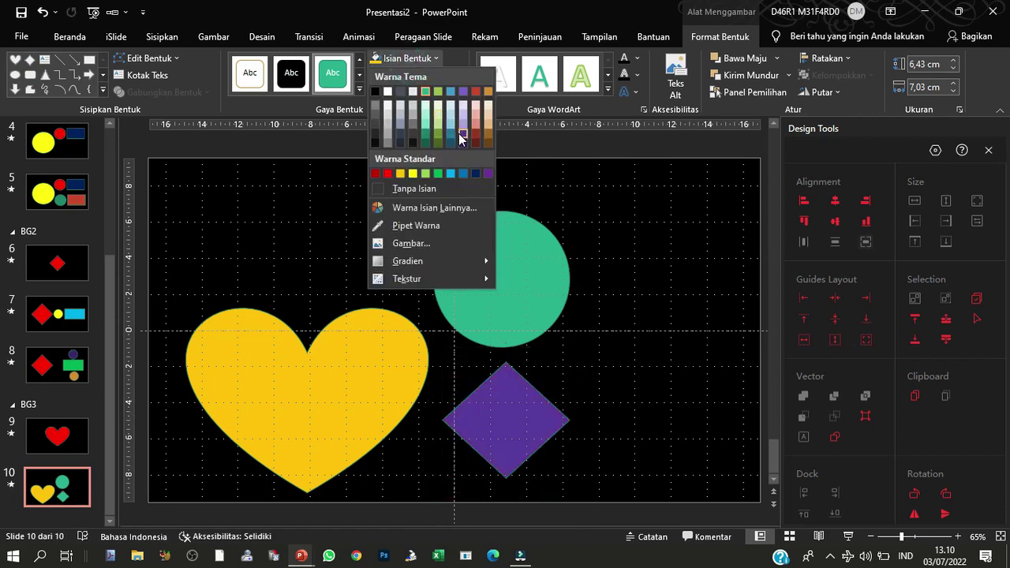
{"action": "left_click", "coordinate": [463, 134]}
{"action": "left_click", "coordinate": [46, 489]}
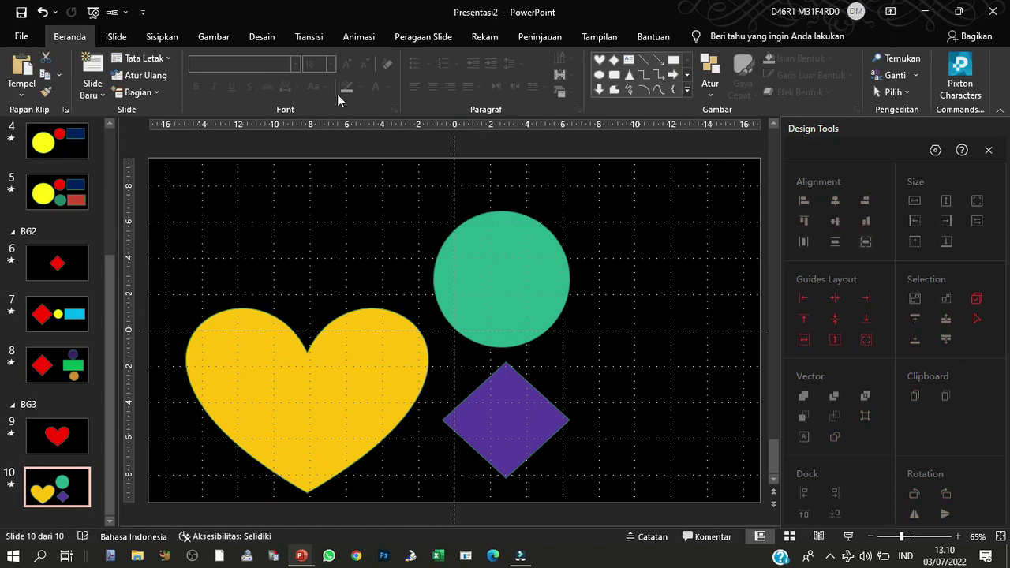
{"action": "left_click", "coordinate": [308, 36]}
Step: Apply the Morf transition to slide 10
{"action": "left_click", "coordinate": [671, 89]}
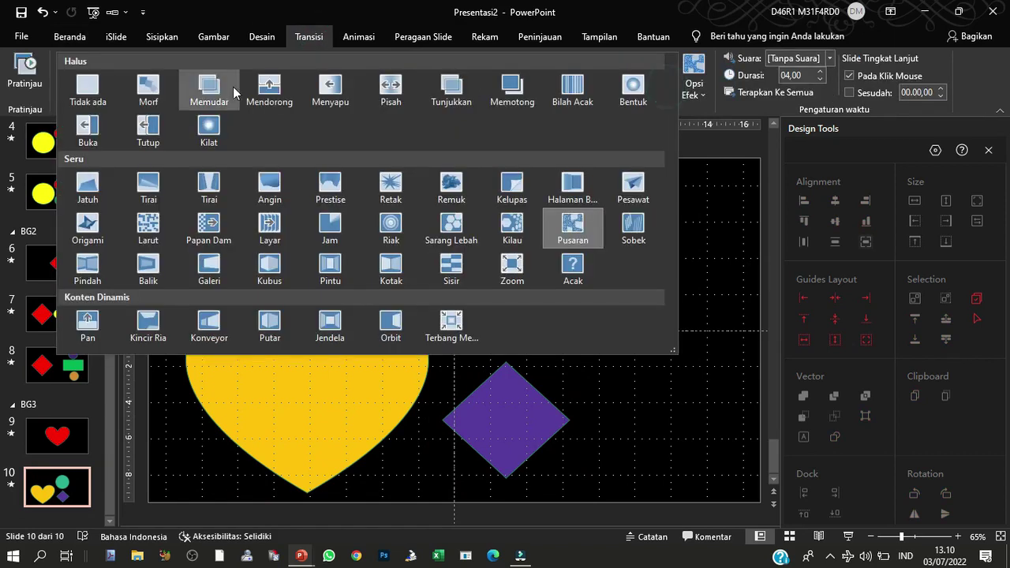
{"action": "left_click", "coordinate": [209, 89]}
{"action": "left_click", "coordinate": [58, 438]}
{"action": "left_click", "coordinate": [58, 473]}
{"action": "right_click", "coordinate": [64, 473]}
{"action": "key", "text": "Escape"}
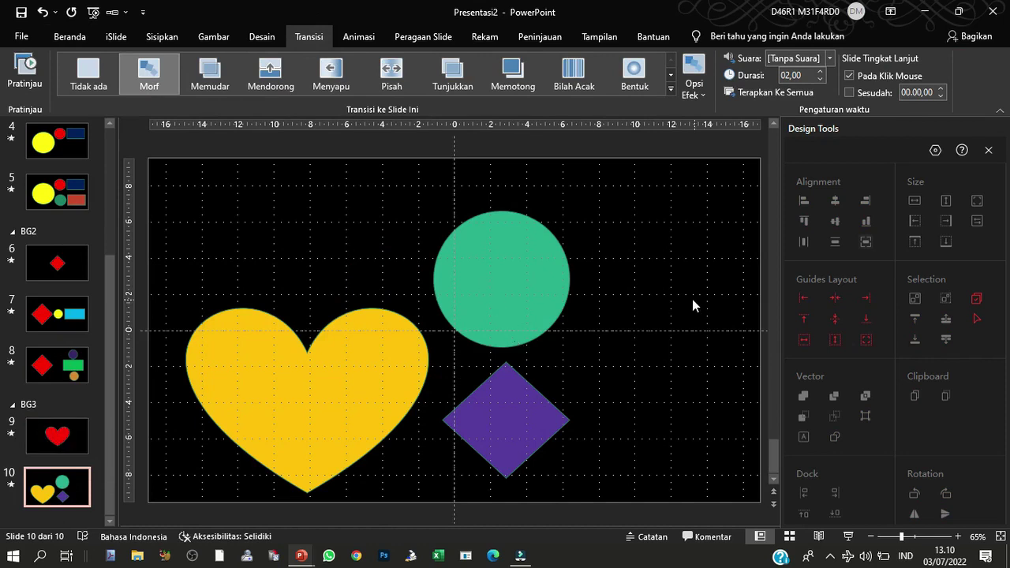
Step: Add a text box with three paragraphs of =RAND sample text right of slide 9's red heart
{"action": "left_click", "coordinate": [44, 426]}
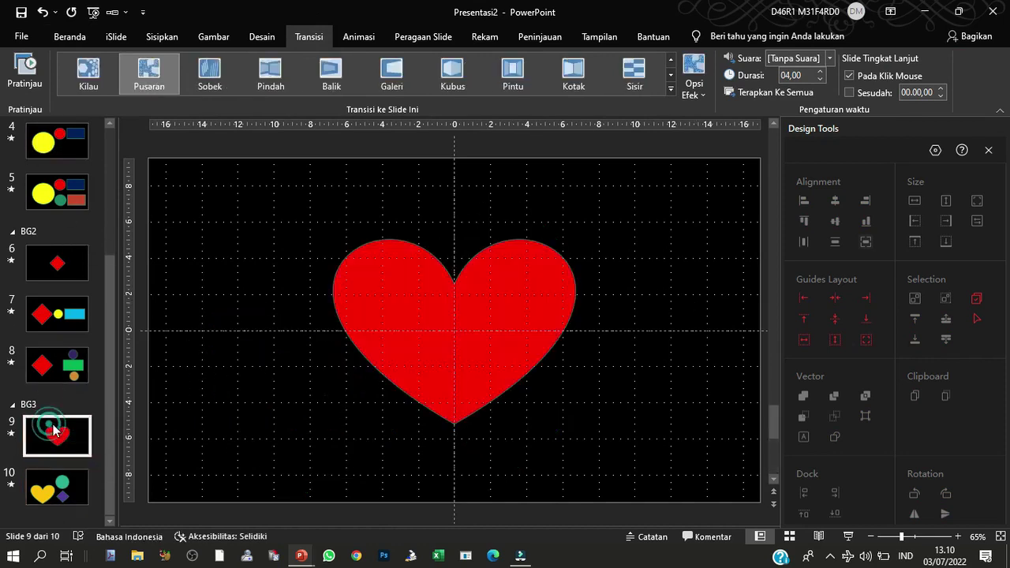
{"action": "left_click", "coordinate": [172, 39]}
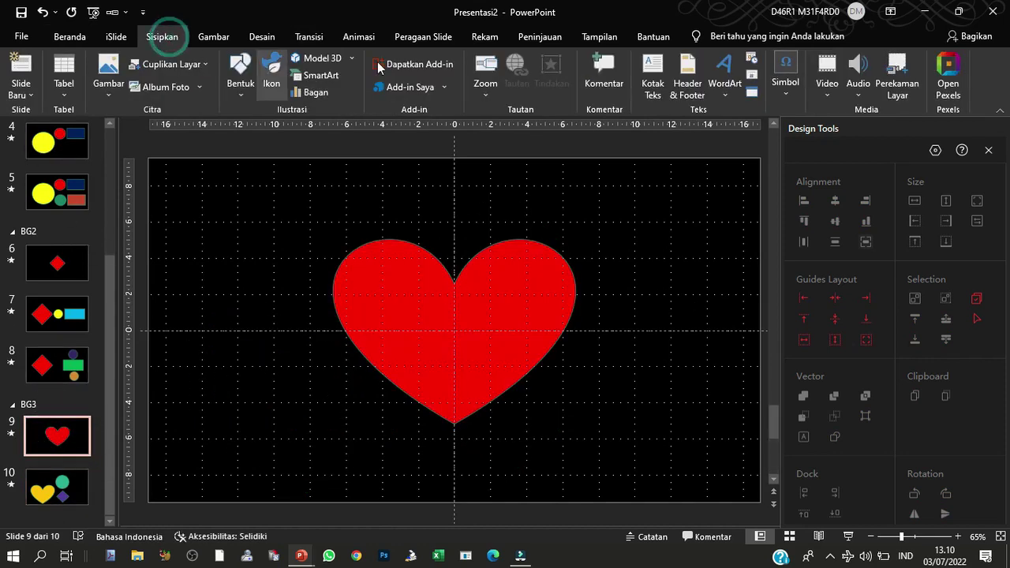
{"action": "left_click", "coordinate": [652, 79]}
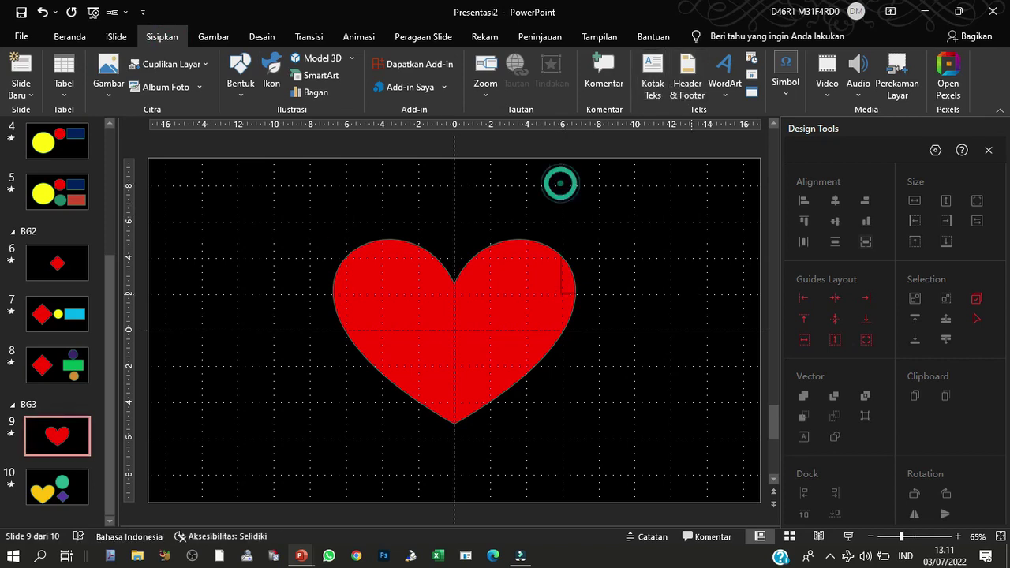
{"action": "left_click_drag", "start_coordinate": [560, 183], "coordinate": [705, 289]}
{"action": "type", "text": "=RA"}
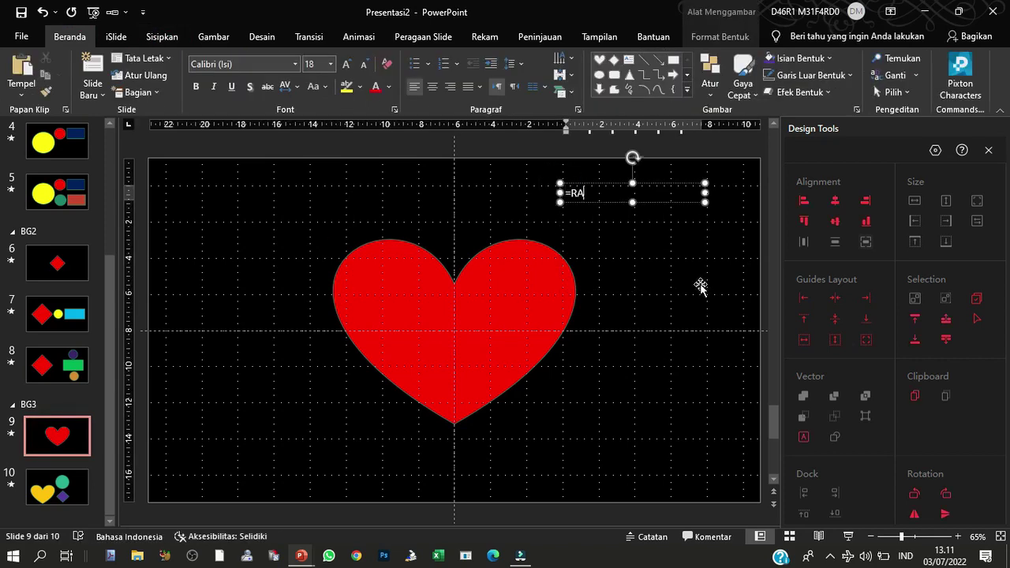
{"action": "type", "text": "("}
{"action": "type", "text": ")"}
{"action": "key", "text": "Return"}
{"action": "mouse_move", "coordinate": [652, 316]}
{"action": "left_mouse_down"}
{"action": "mouse_move", "coordinate": [695, 388]}
{"action": "mouse_move", "coordinate": [681, 388]}
{"action": "left_mouse_up"}
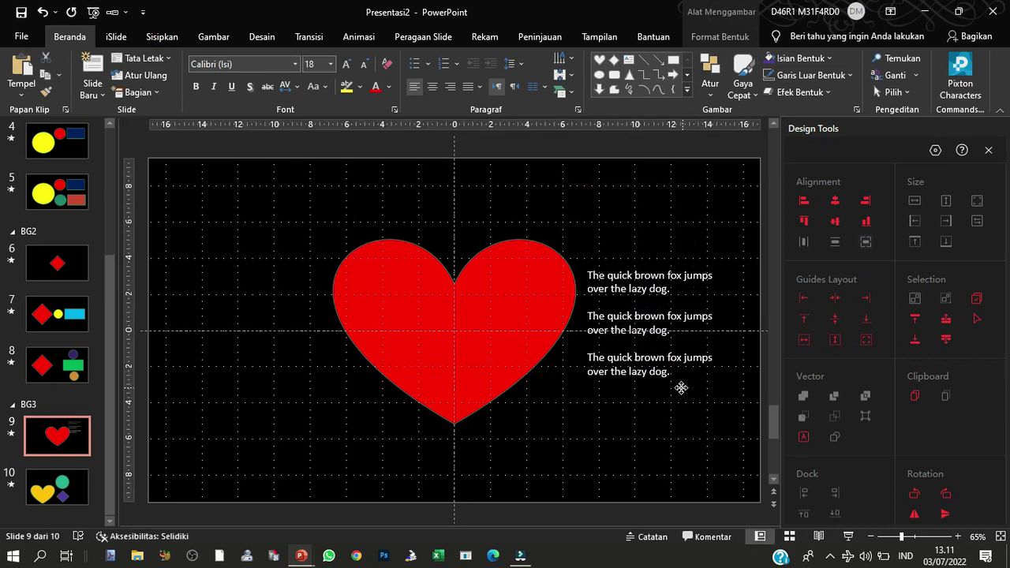
{"action": "left_click", "coordinate": [69, 485]}
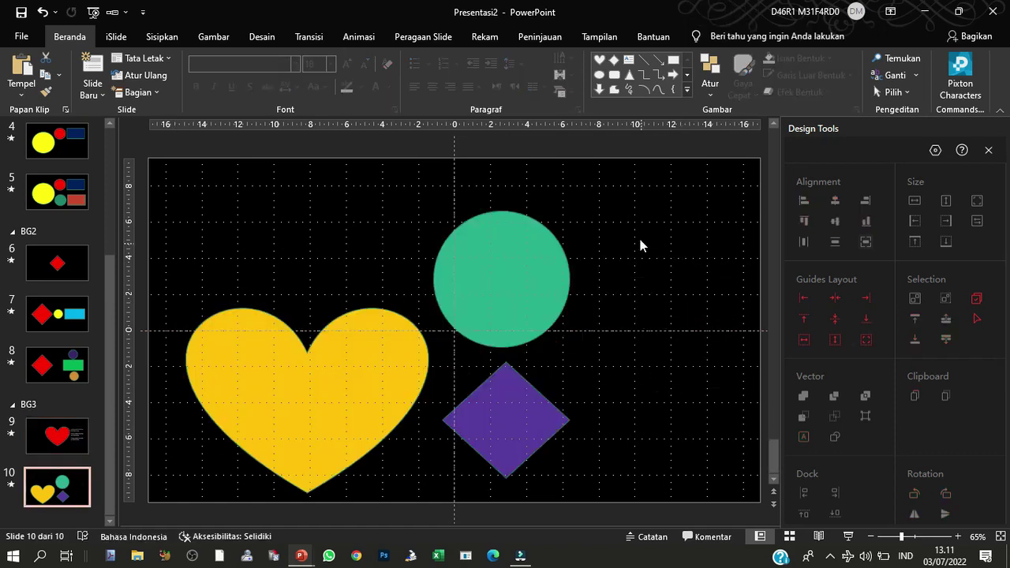
Step: Add a text box at slide 10's top left generating five paragraphs of sample text
{"action": "left_click", "coordinate": [162, 36]}
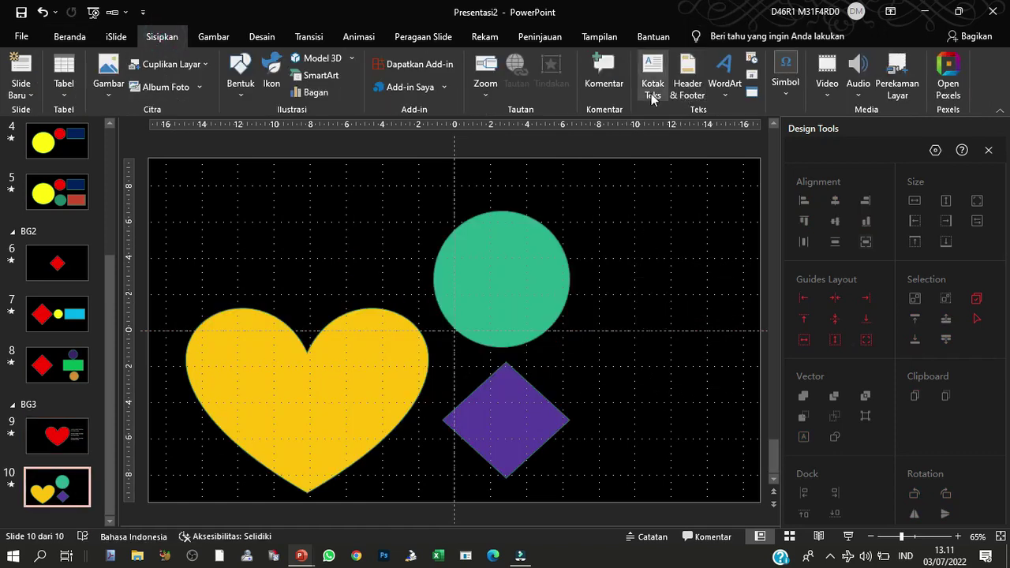
{"action": "left_click", "coordinate": [652, 79]}
{"action": "left_click", "coordinate": [182, 179]}
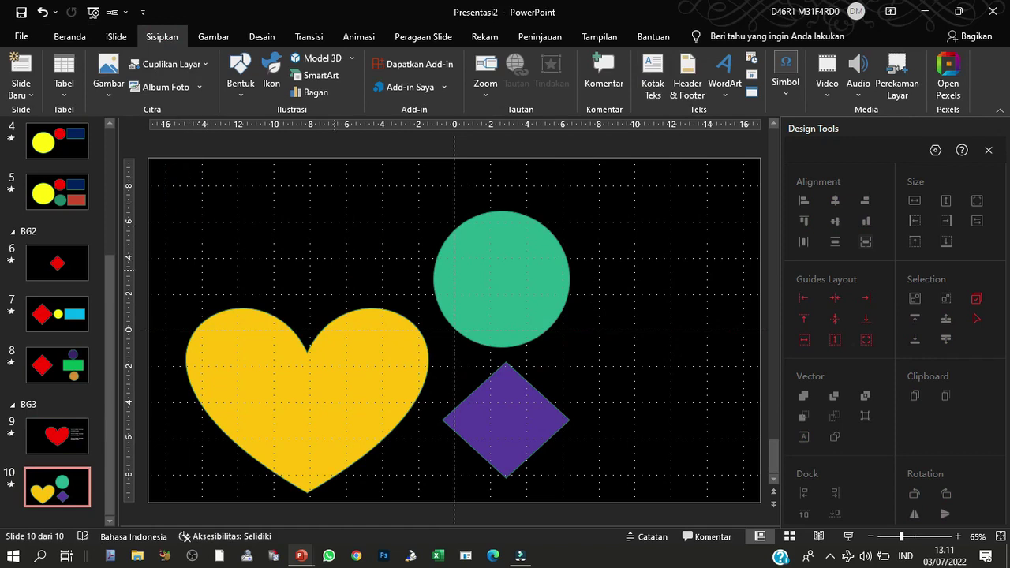
{"action": "type", "text": "=R"}
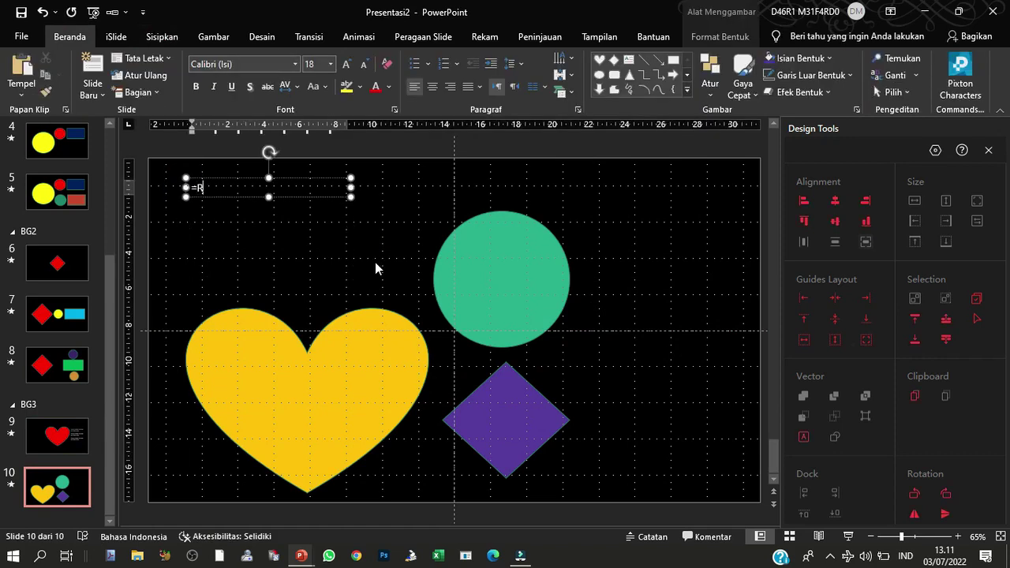
{"action": "type", "text": "("}
{"action": "key", "text": "BackSpace"}
{"action": "type", "text": ")"}
{"action": "key", "text": "Return"}
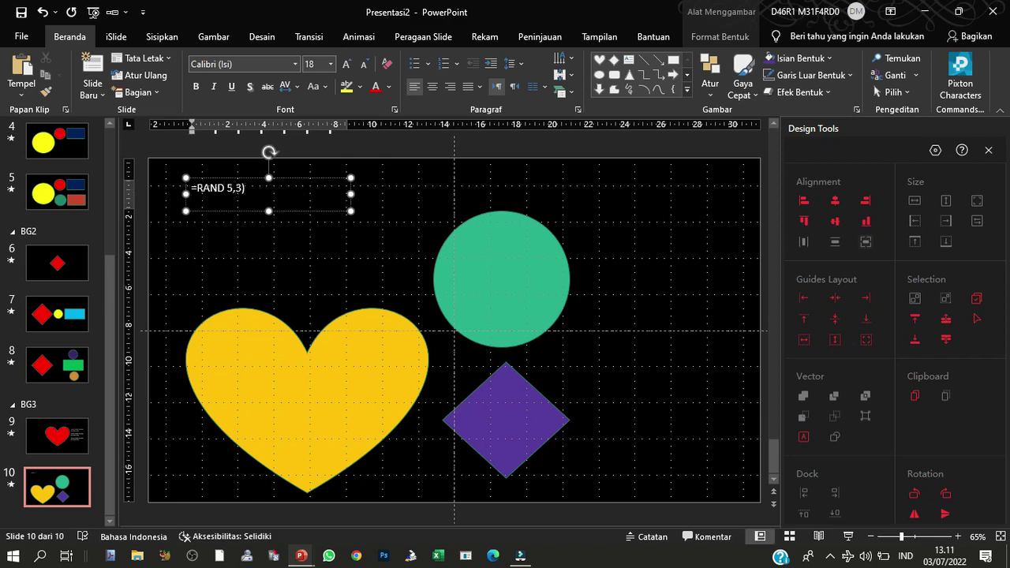
{"action": "key", "text": "BackSpace"}
{"action": "key", "text": "BackSpace"}
{"action": "type", "text": "(5"}
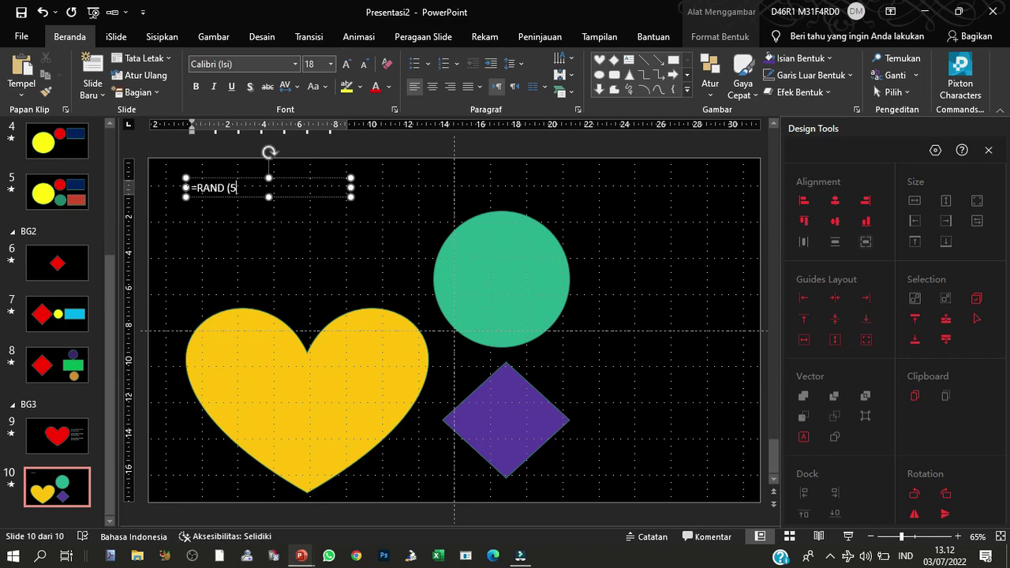
{"action": "type", "text": ")"}
{"action": "key", "text": "Return"}
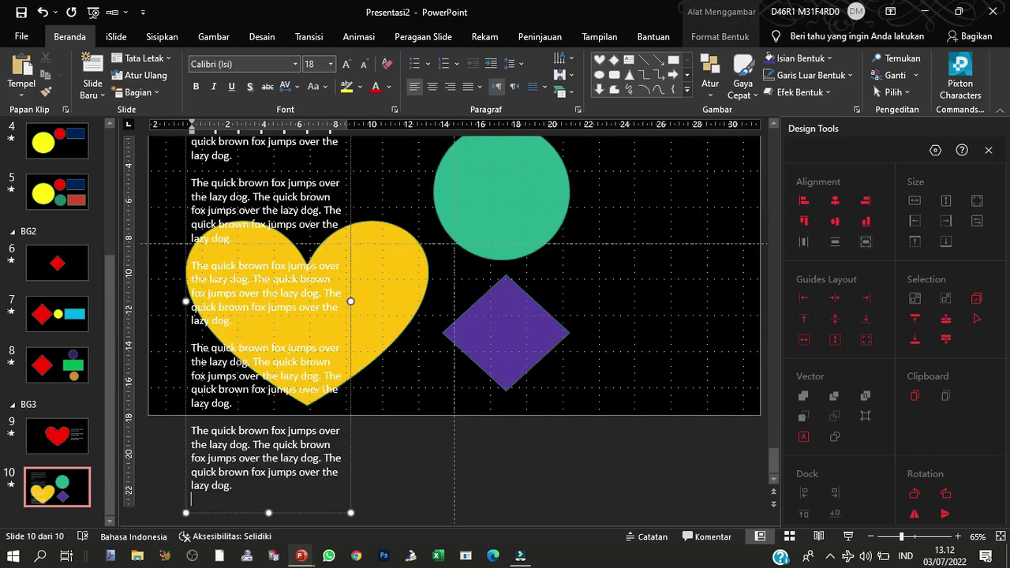
Step: Widen the sample-text box and move it over the heart and circle
{"action": "scroll", "coordinate": [348, 369], "scroll_direction": "up", "scroll_amount": 1}
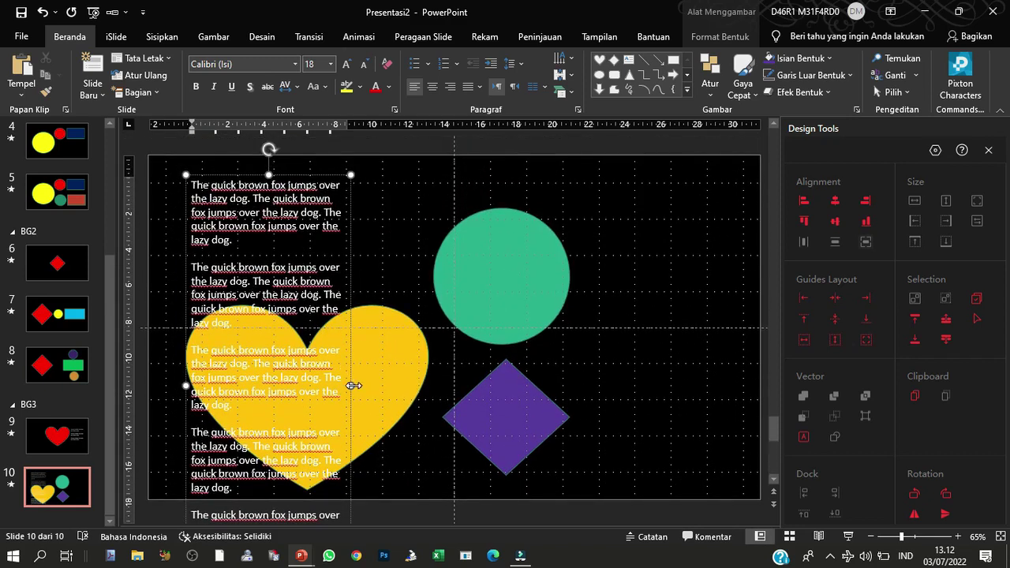
{"action": "left_click_drag", "start_coordinate": [351, 385], "coordinate": [511, 385]}
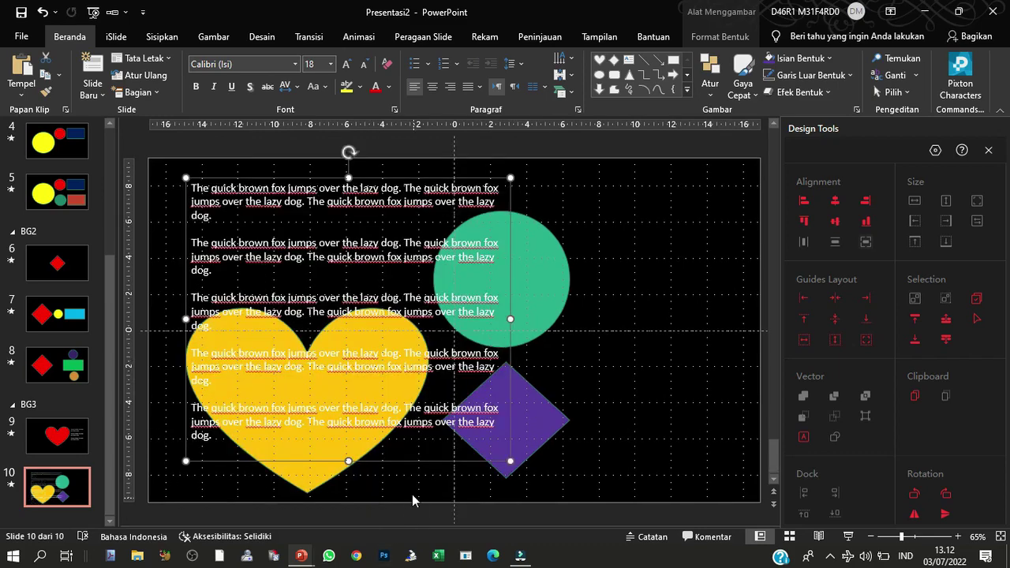
{"action": "left_click_drag", "start_coordinate": [369, 461], "coordinate": [610, 479]}
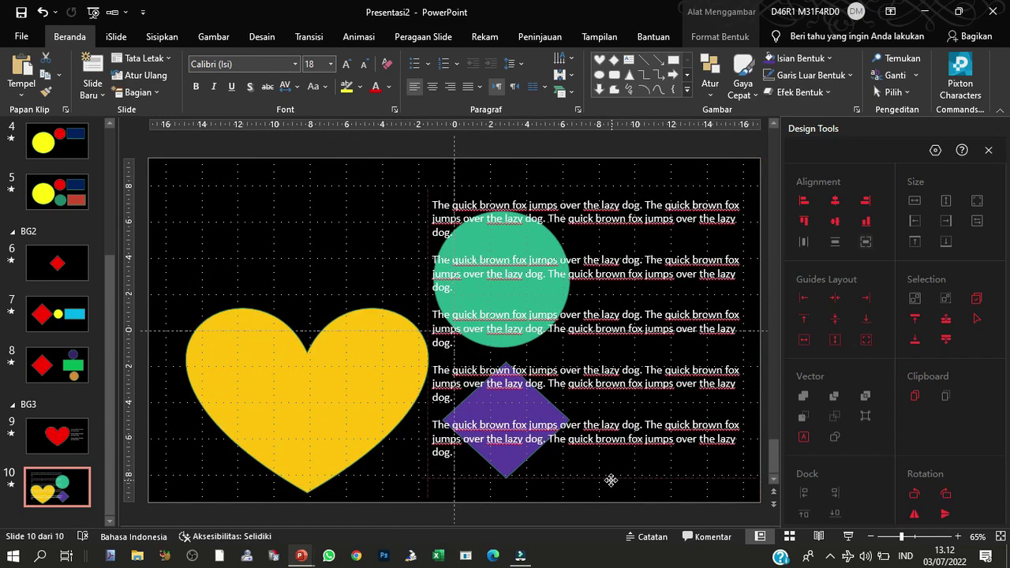
{"action": "left_click_drag", "start_coordinate": [611, 480], "coordinate": [373, 471]}
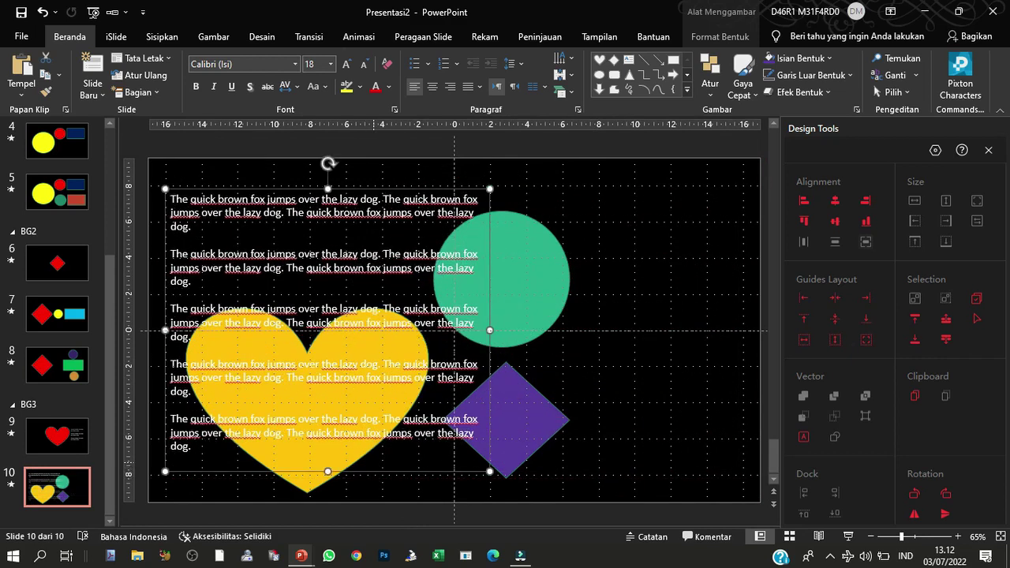
{"action": "left_click", "coordinate": [69, 469]}
{"action": "left_click", "coordinate": [74, 435]}
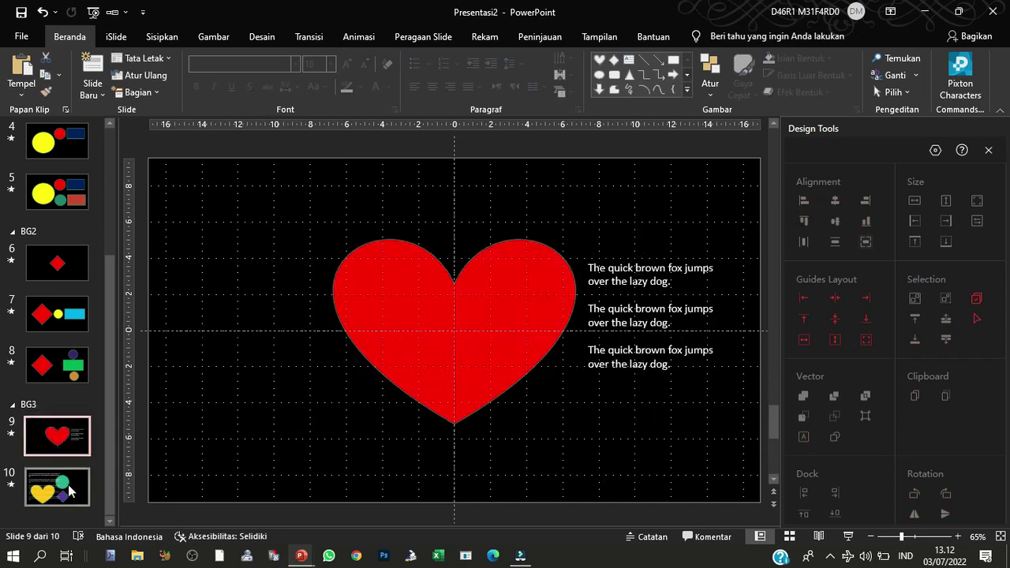
{"action": "left_click", "coordinate": [63, 481]}
{"action": "left_click", "coordinate": [74, 435]}
{"action": "left_click", "coordinate": [71, 483]}
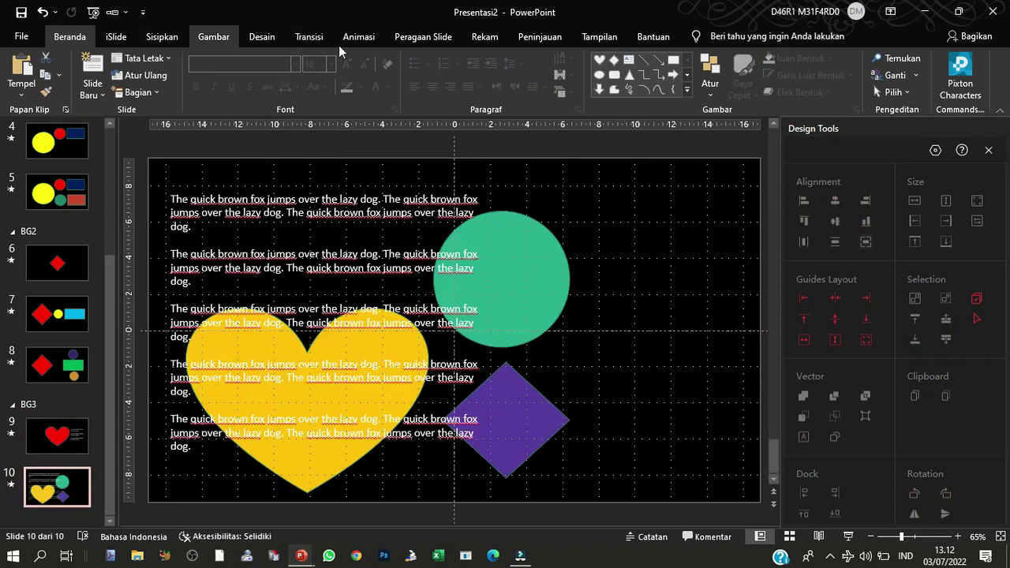
{"action": "left_click", "coordinate": [309, 37]}
{"action": "left_click", "coordinate": [693, 79]}
Step: Set slide 10's Morph transition effect option to Characters
{"action": "left_click", "coordinate": [732, 183]}
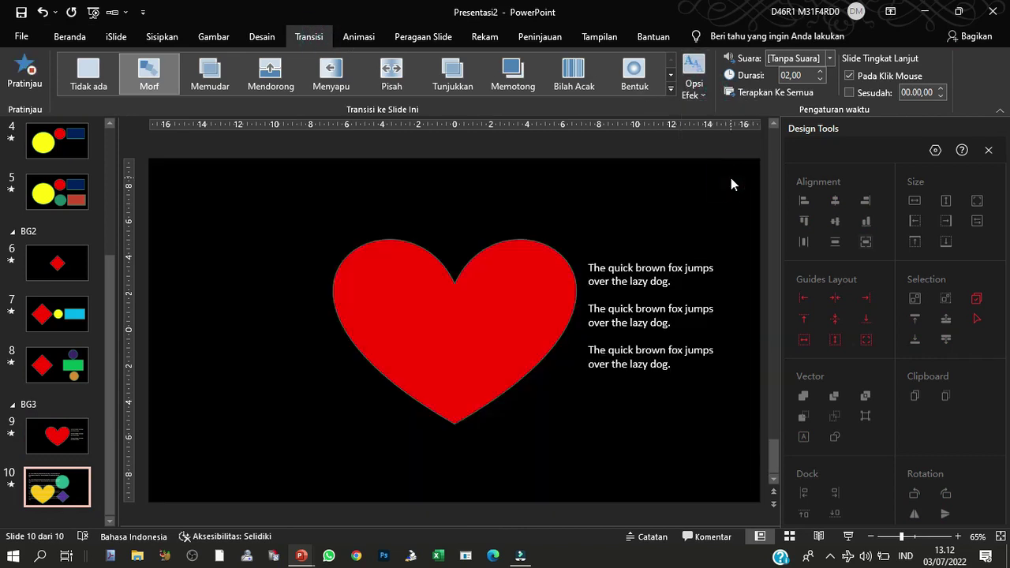
{"action": "left_click", "coordinate": [797, 74]}
{"action": "left_click", "coordinate": [71, 266]}
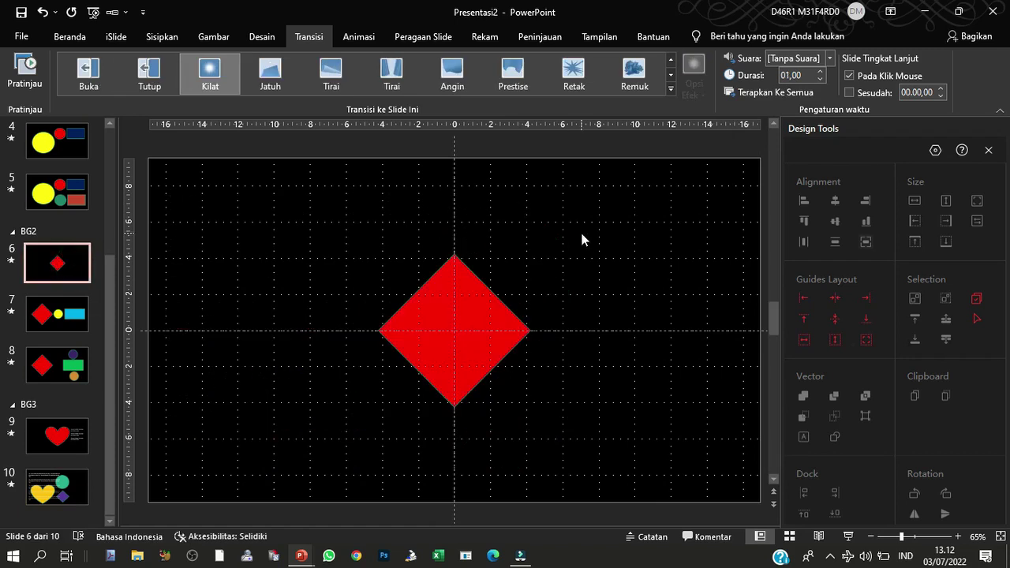
Step: Add a text box of three sample-text paragraphs left of the red diamond on slide 6
{"action": "left_click", "coordinate": [167, 44]}
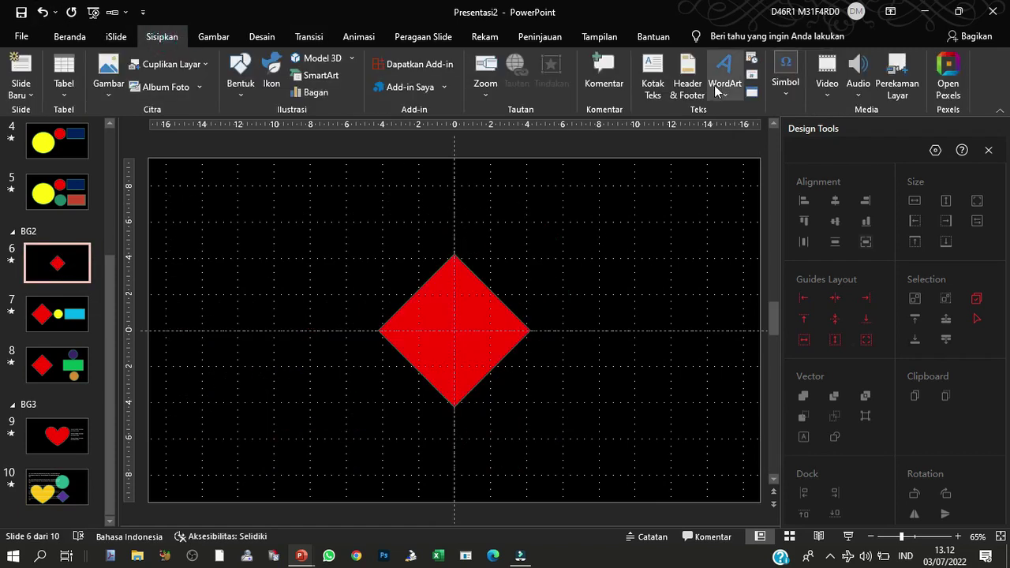
{"action": "left_click", "coordinate": [652, 75]}
{"action": "left_click", "coordinate": [182, 215]}
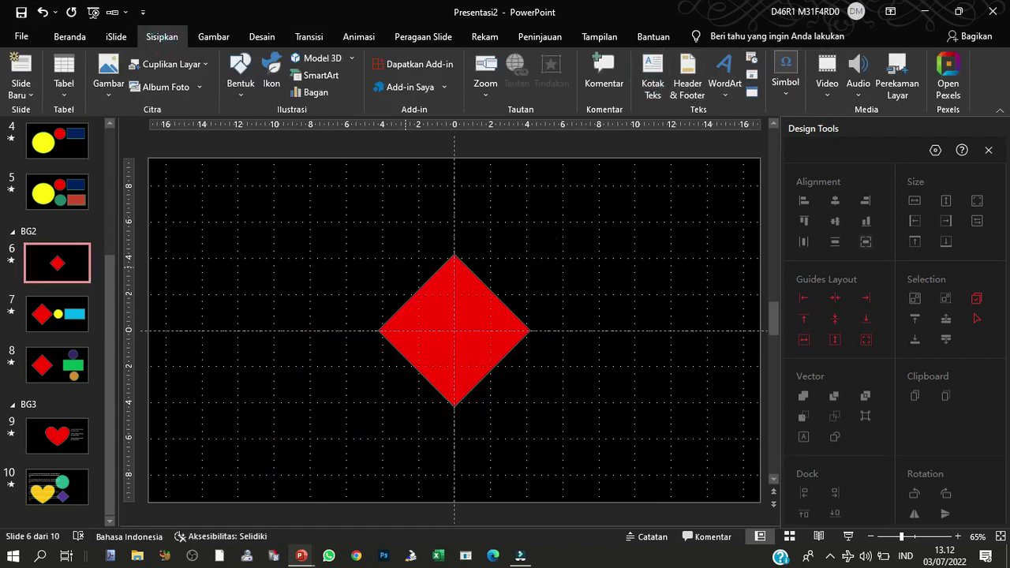
{"action": "left_click_drag", "start_coordinate": [182, 214], "coordinate": [378, 254]}
{"action": "type", "text": "=RAND(3;2"}
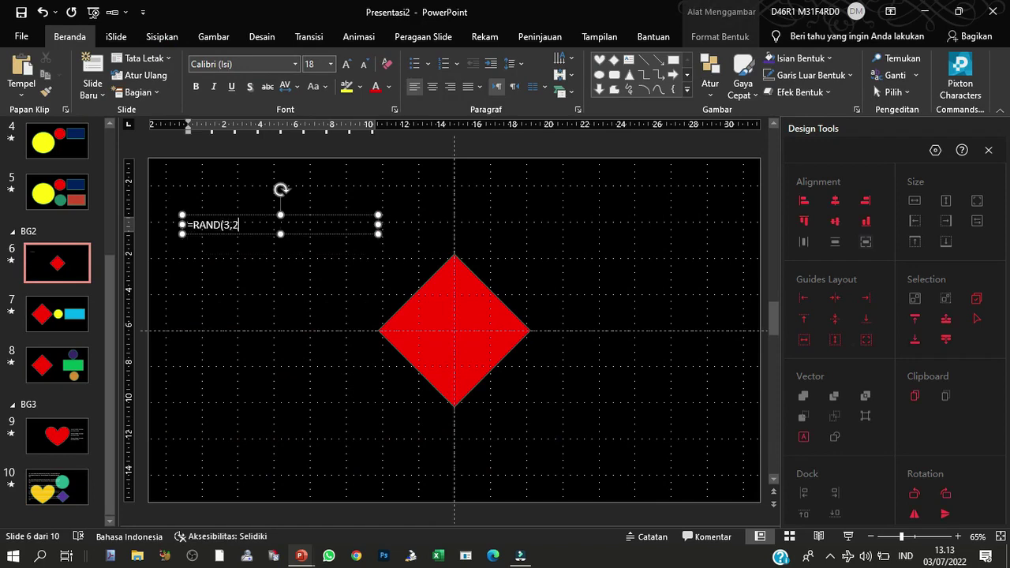
{"action": "type", "text": ")"}
{"action": "key", "text": "Return"}
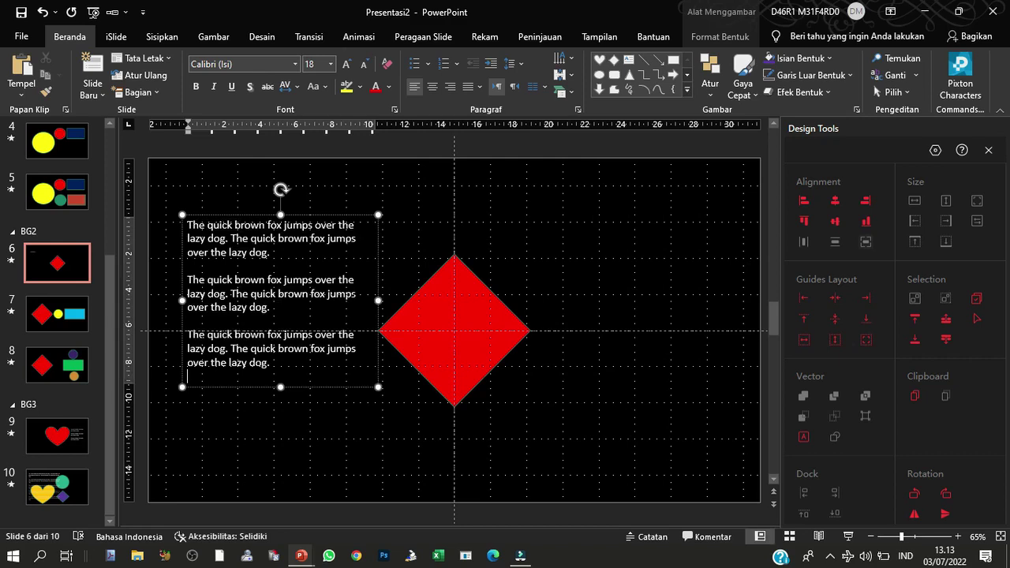
{"action": "left_click", "coordinate": [316, 214]}
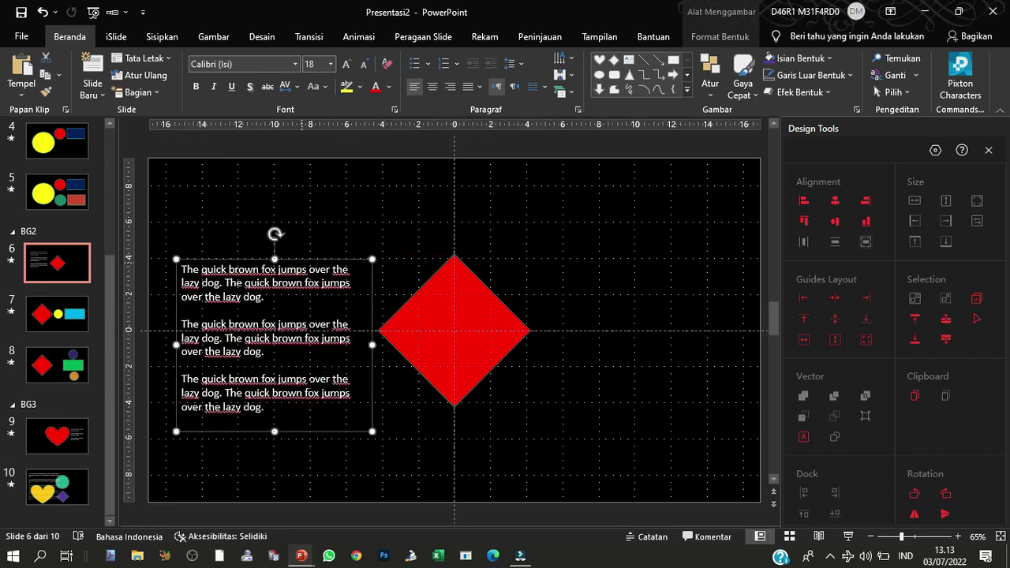
{"action": "left_click", "coordinate": [57, 314]}
{"action": "left_click", "coordinate": [587, 256]}
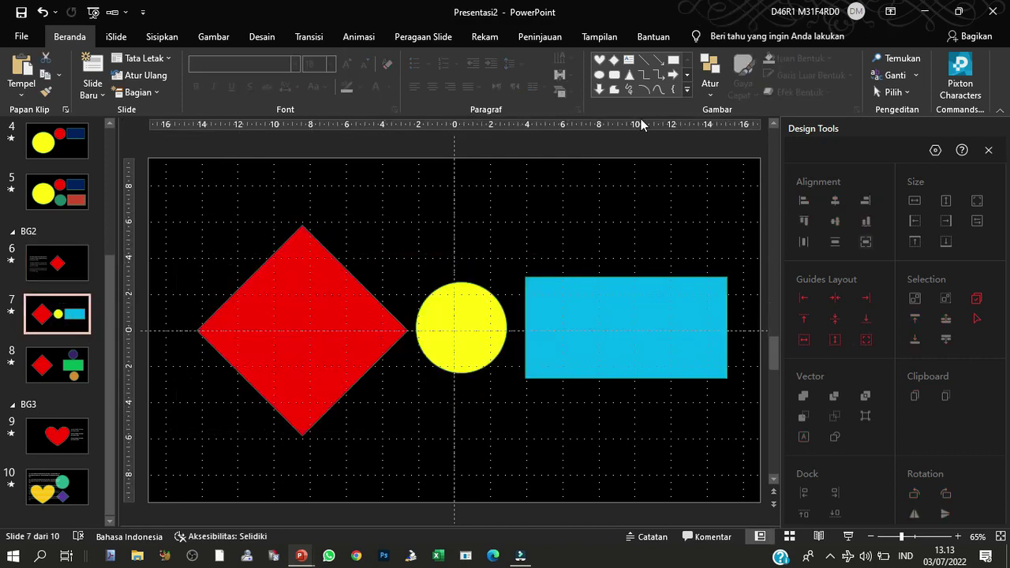
Step: Add a text box of three sample-text paragraphs at the upper right of slide 7
{"action": "left_click", "coordinate": [161, 36]}
{"action": "left_click", "coordinate": [653, 77]}
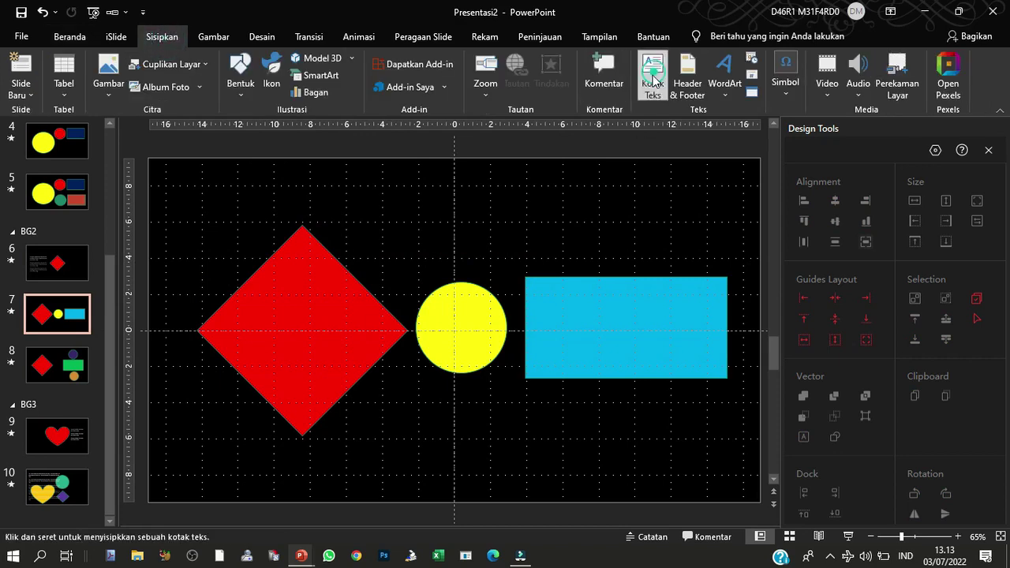
{"action": "left_click_drag", "start_coordinate": [529, 287], "coordinate": [720, 364]}
{"action": "type", "text": "=RAND(3,3)"}
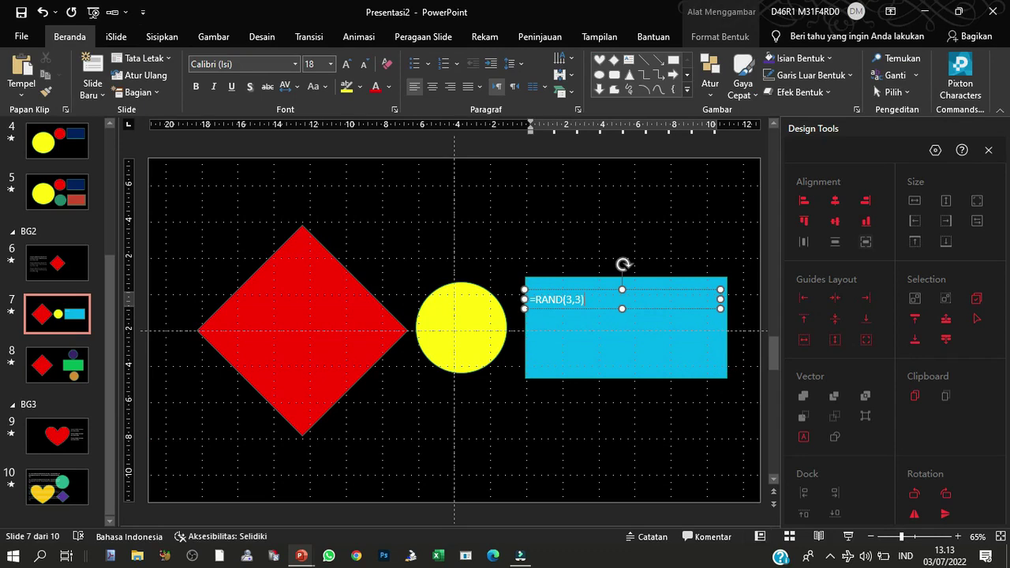
{"action": "key", "text": "Return"}
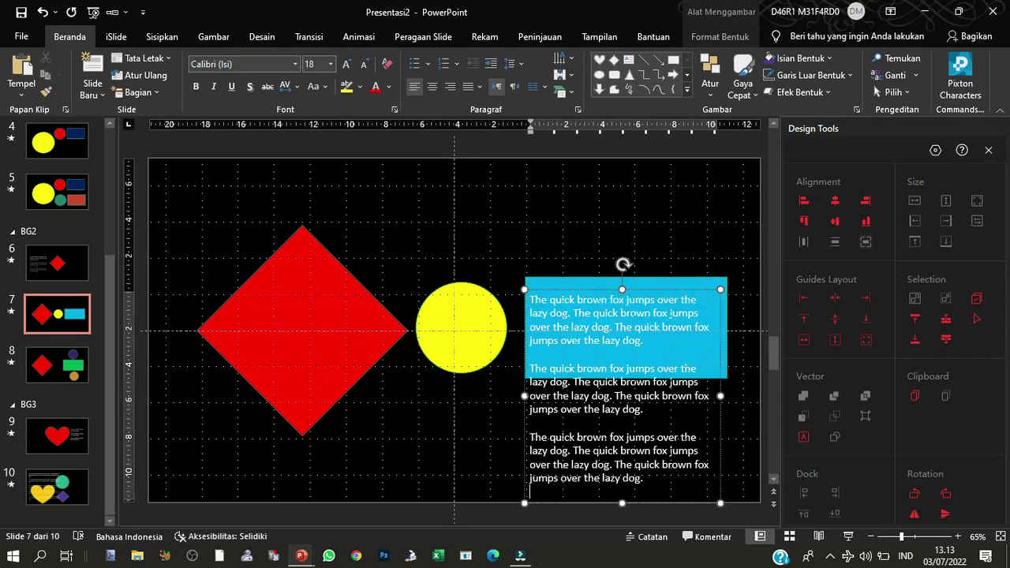
{"action": "left_click_drag", "start_coordinate": [720, 395], "coordinate": [735, 395]}
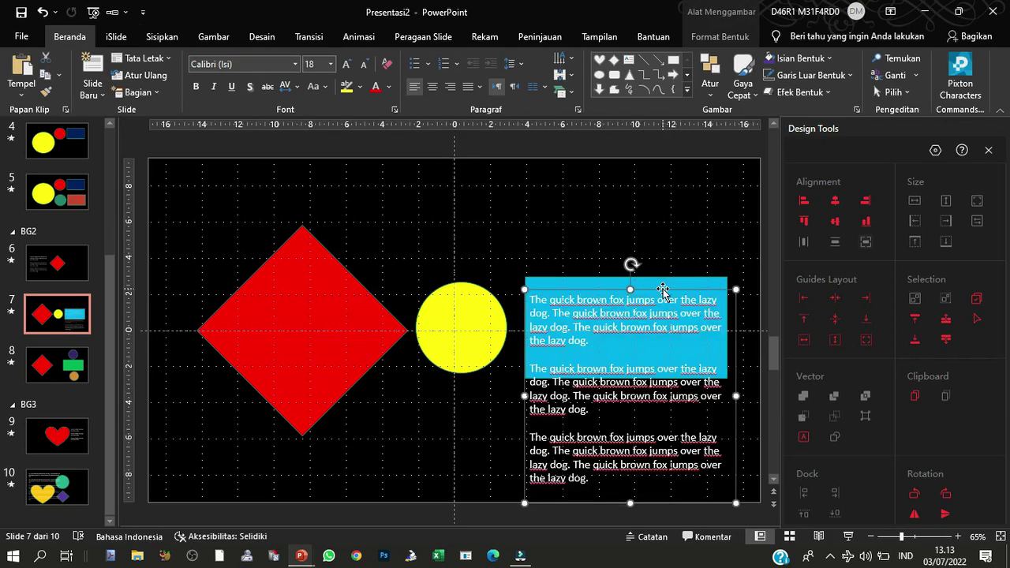
{"action": "left_click_drag", "start_coordinate": [661, 286], "coordinate": [662, 276]}
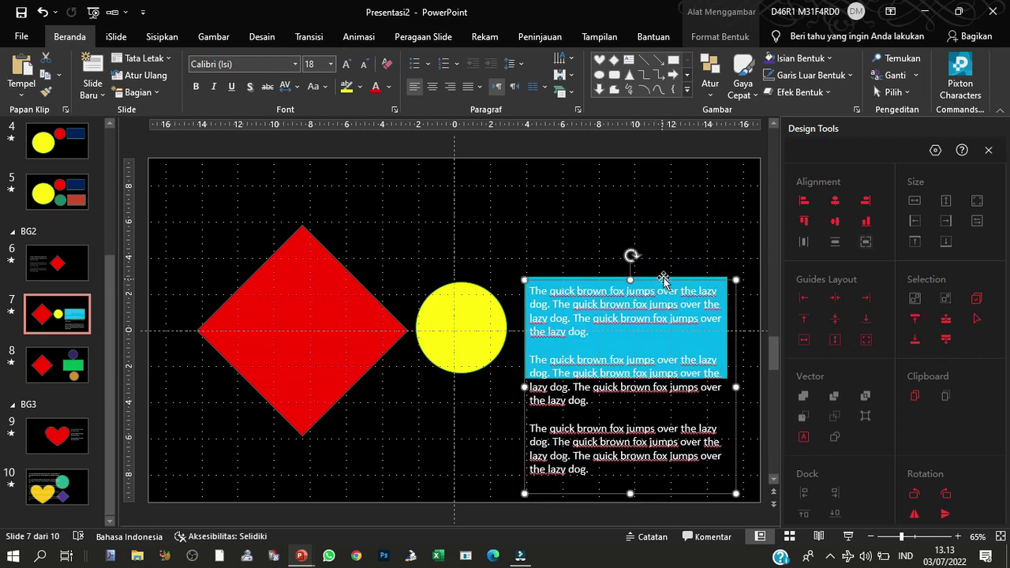
{"action": "left_click_drag", "start_coordinate": [731, 336], "coordinate": [733, 237]}
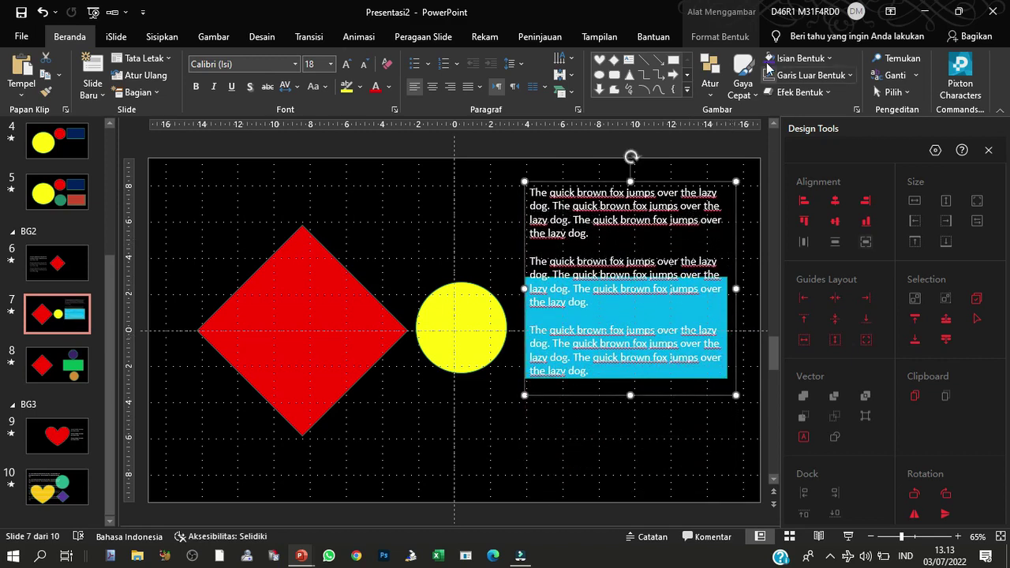
Step: Fill the text box dark red and move it down slightly
{"action": "left_click", "coordinate": [720, 37]}
{"action": "left_click", "coordinate": [437, 58]}
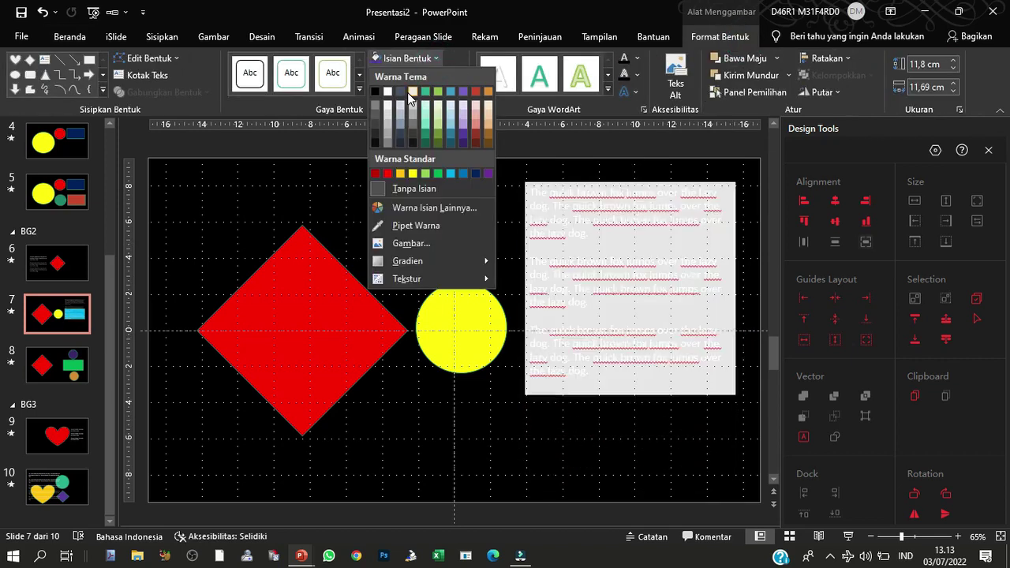
{"action": "left_click", "coordinate": [478, 135]}
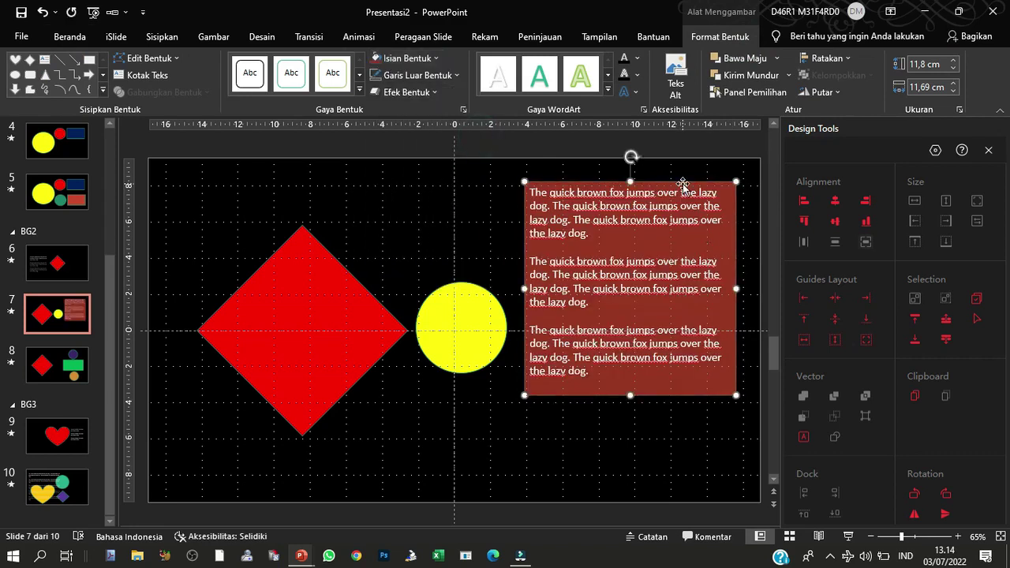
{"action": "left_click_drag", "start_coordinate": [683, 185], "coordinate": [678, 222]}
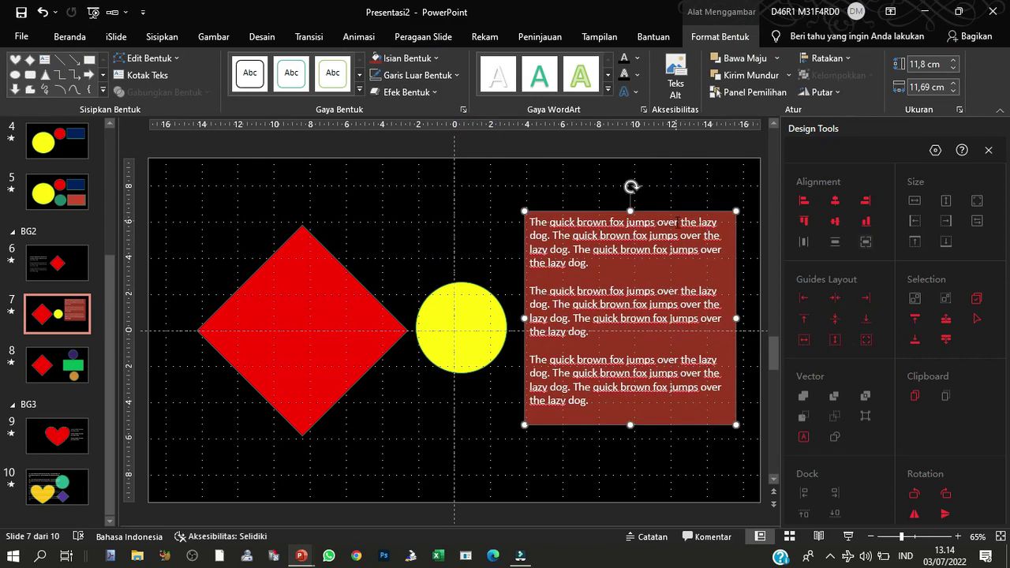
Step: Send the dark-red text box behind the blue rectangle
{"action": "right_click", "coordinate": [707, 235]}
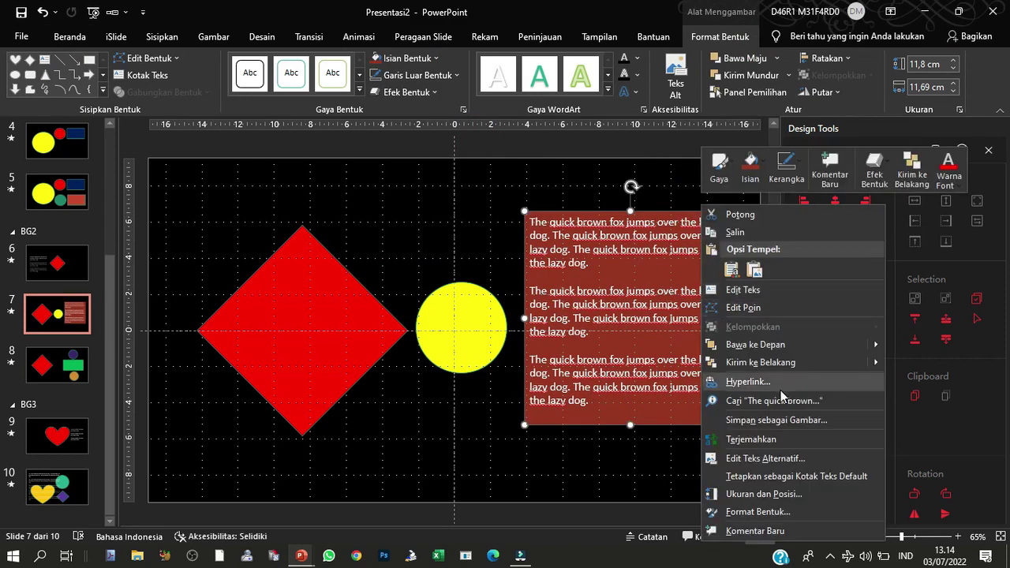
{"action": "left_click", "coordinate": [780, 364]}
{"action": "left_click", "coordinate": [631, 328]}
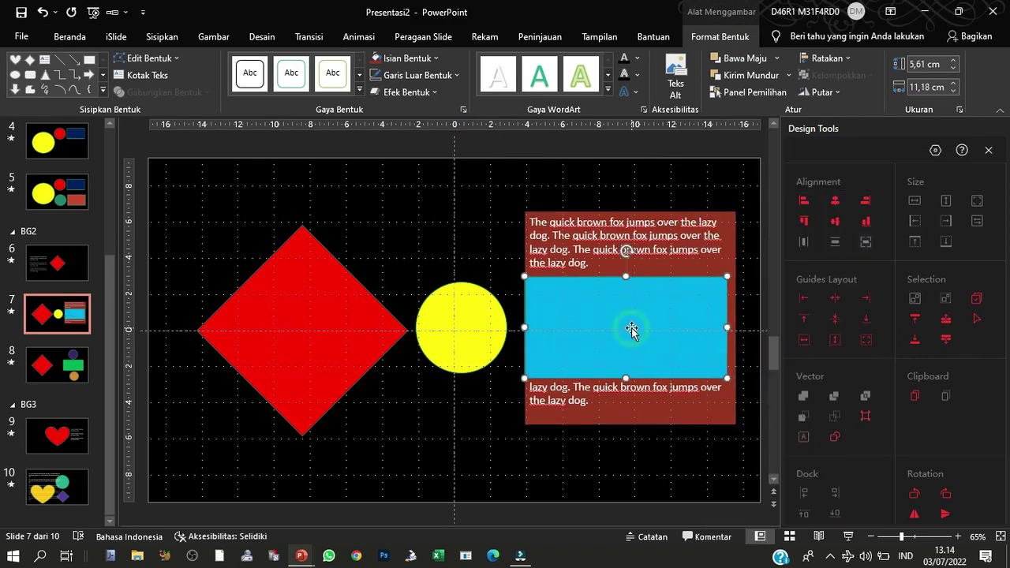
Step: Make the blue rectangle about 47% transparent and stretch it taller over the text
{"action": "right_click", "coordinate": [631, 327]}
{"action": "left_click", "coordinate": [689, 511]}
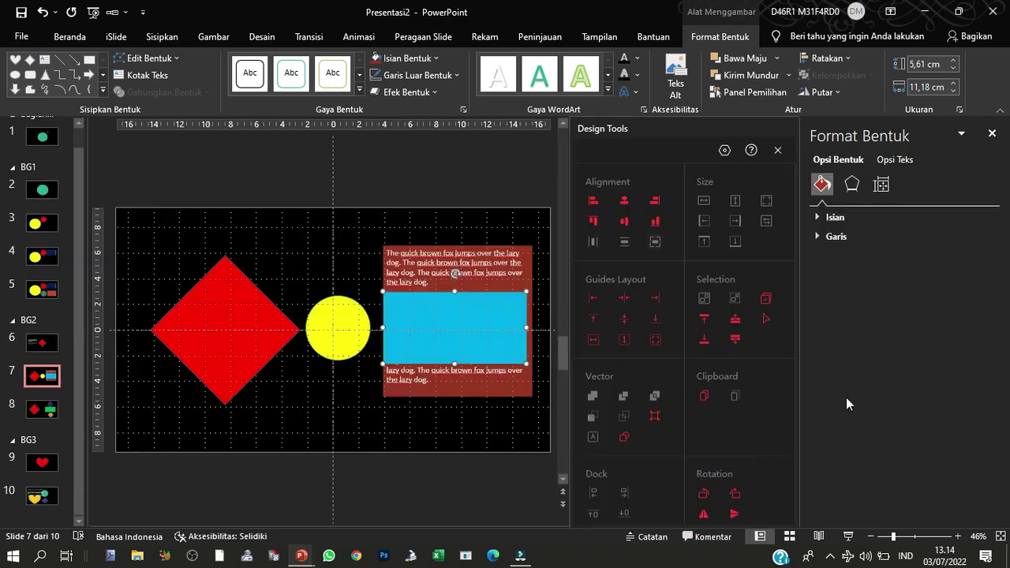
{"action": "left_click", "coordinate": [849, 215]}
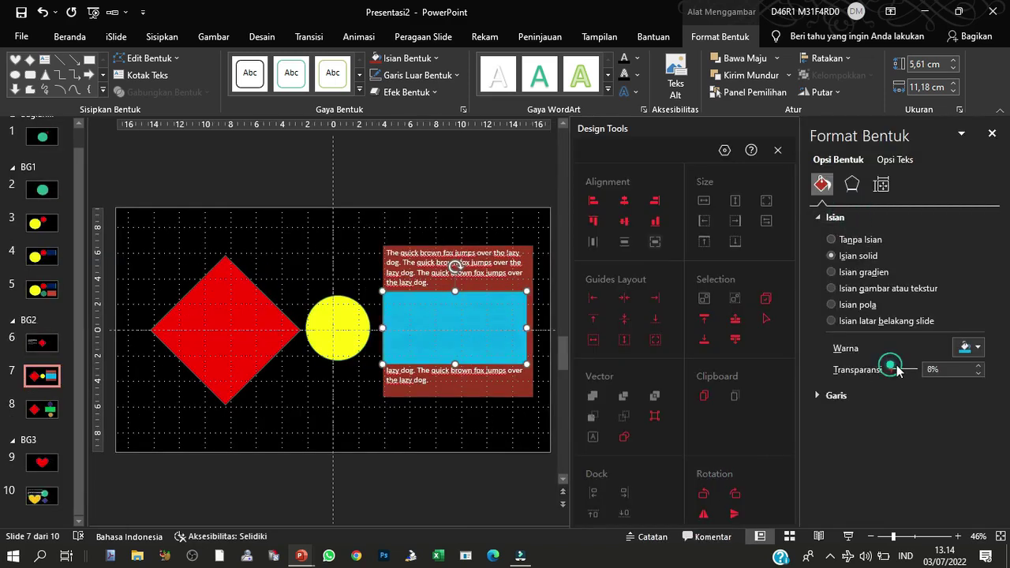
{"action": "left_click_drag", "start_coordinate": [887, 368], "coordinate": [905, 371]}
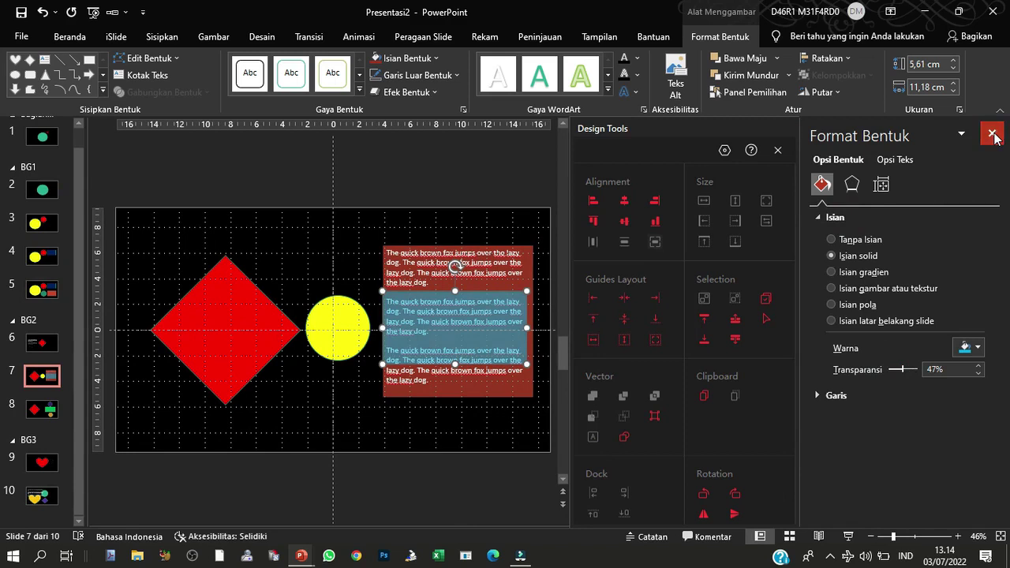
{"action": "left_click", "coordinate": [993, 136]}
{"action": "left_click", "coordinate": [656, 288]}
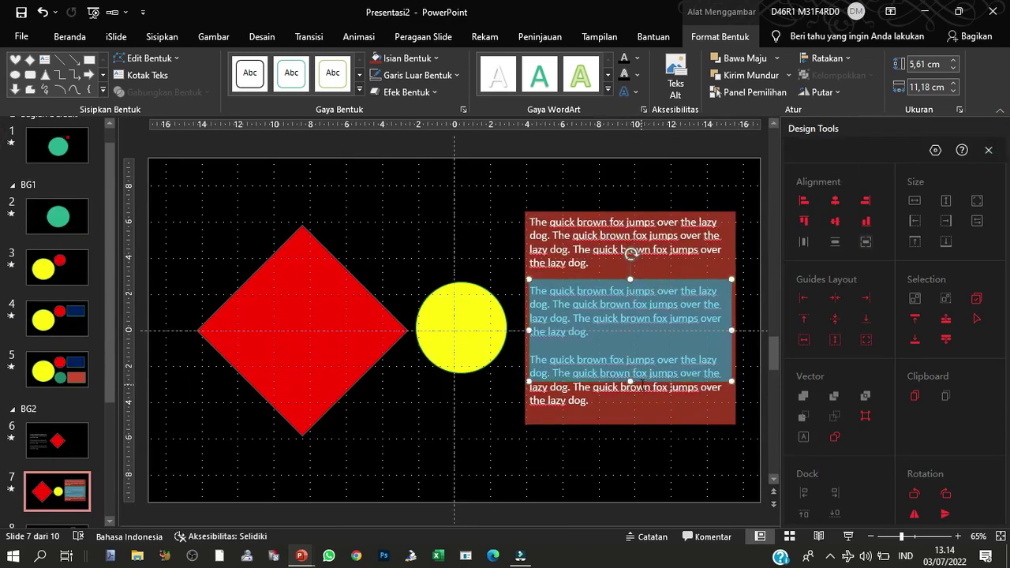
{"action": "left_click_drag", "start_coordinate": [631, 381], "coordinate": [636, 413]}
{"action": "left_click_drag", "start_coordinate": [631, 345], "coordinate": [632, 338]}
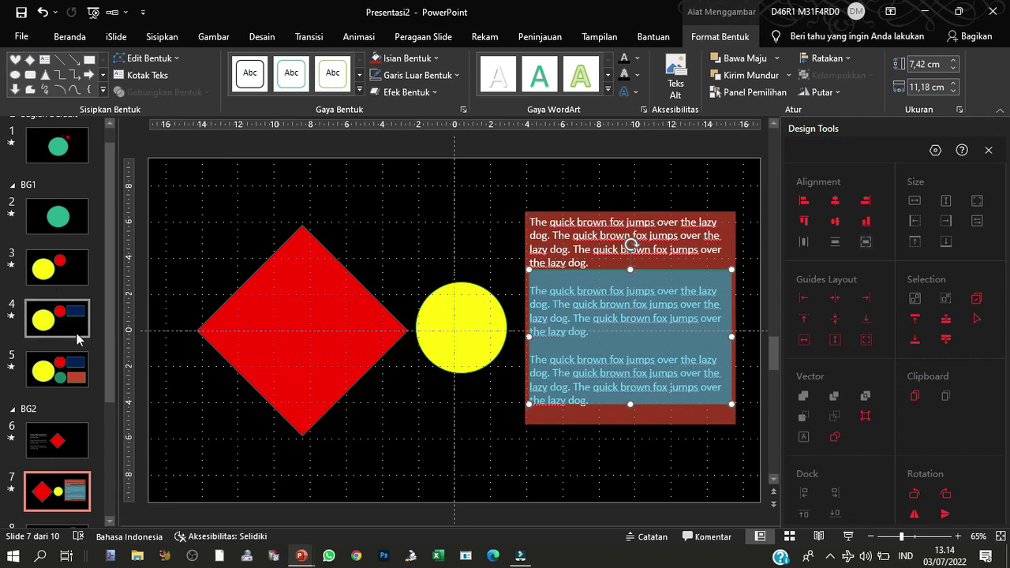
Step: Play the slide show from slide 1 and advance into the green circle zoom
{"action": "left_click", "coordinate": [62, 367]}
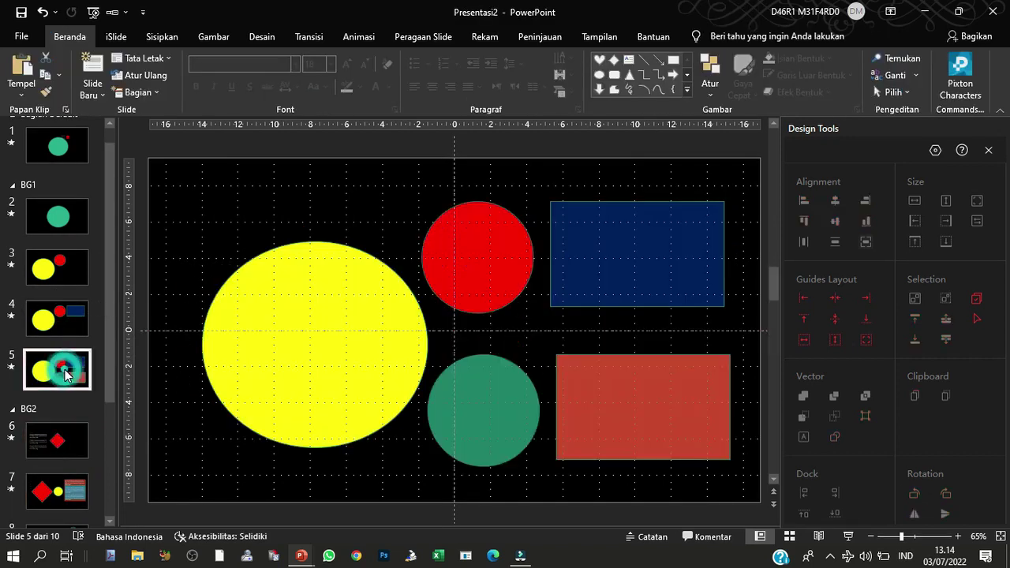
{"action": "scroll", "coordinate": [47, 339], "scroll_direction": "up", "scroll_amount": 1}
{"action": "left_click", "coordinate": [48, 174]}
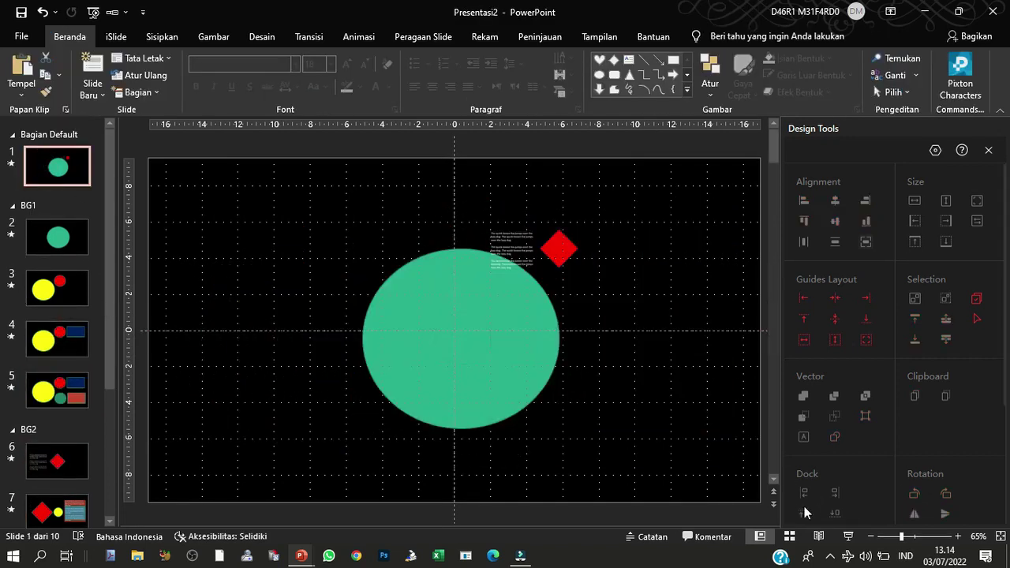
{"action": "left_click", "coordinate": [849, 538]}
{"action": "left_click", "coordinate": [585, 295]}
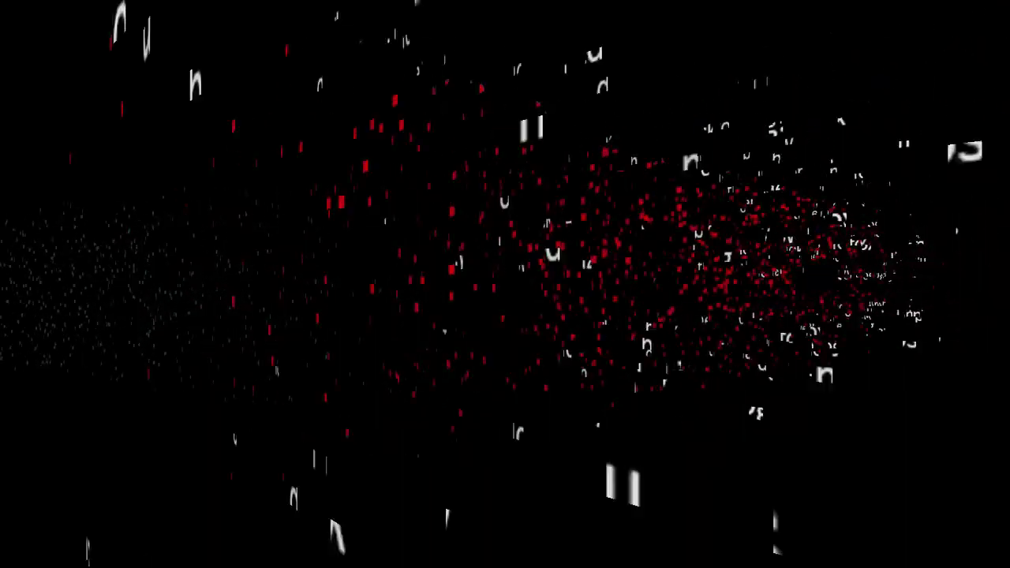
Step: End the show and insert a section zoom for BG3 on slide 1
{"action": "key", "text": "Escape"}
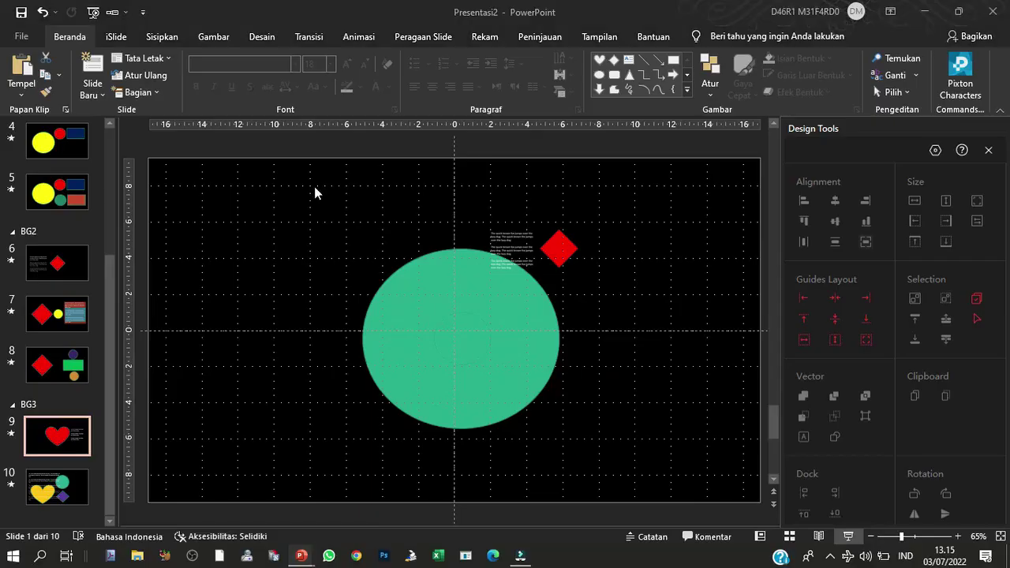
{"action": "scroll", "coordinate": [55, 237], "scroll_direction": "up", "scroll_amount": 10}
{"action": "left_click", "coordinate": [45, 168]}
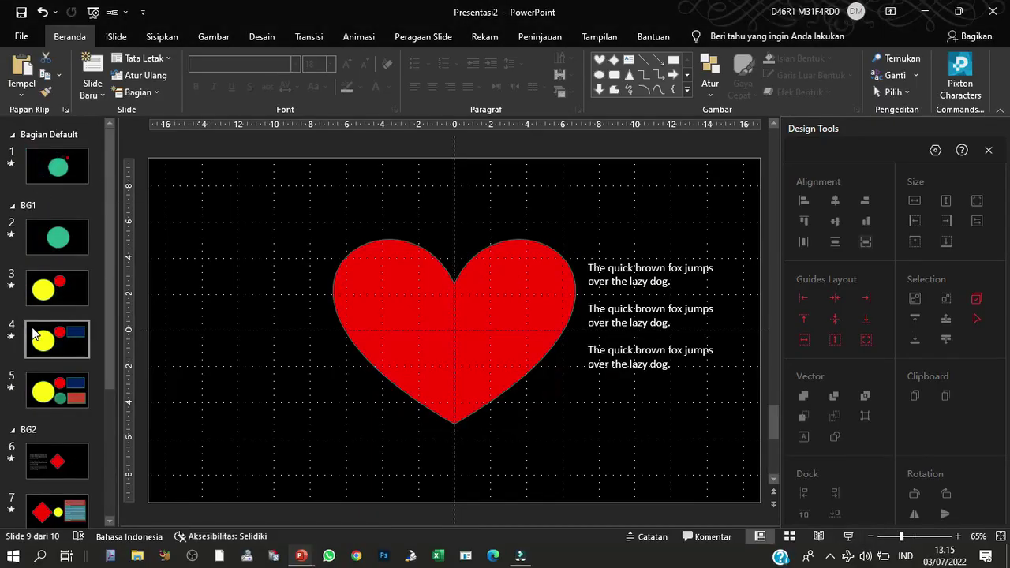
{"action": "scroll", "coordinate": [36, 335], "scroll_direction": "down", "scroll_amount": 5}
{"action": "scroll", "coordinate": [39, 336], "scroll_direction": "down", "scroll_amount": 2}
{"action": "scroll", "coordinate": [45, 339], "scroll_direction": "up", "scroll_amount": 7}
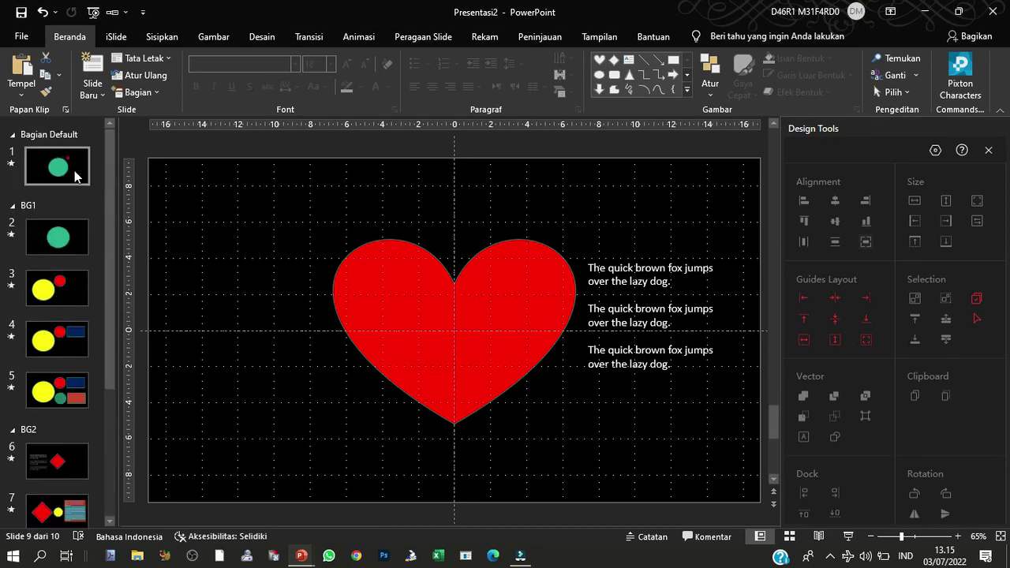
{"action": "left_click", "coordinate": [77, 175]}
{"action": "left_click", "coordinate": [162, 37]}
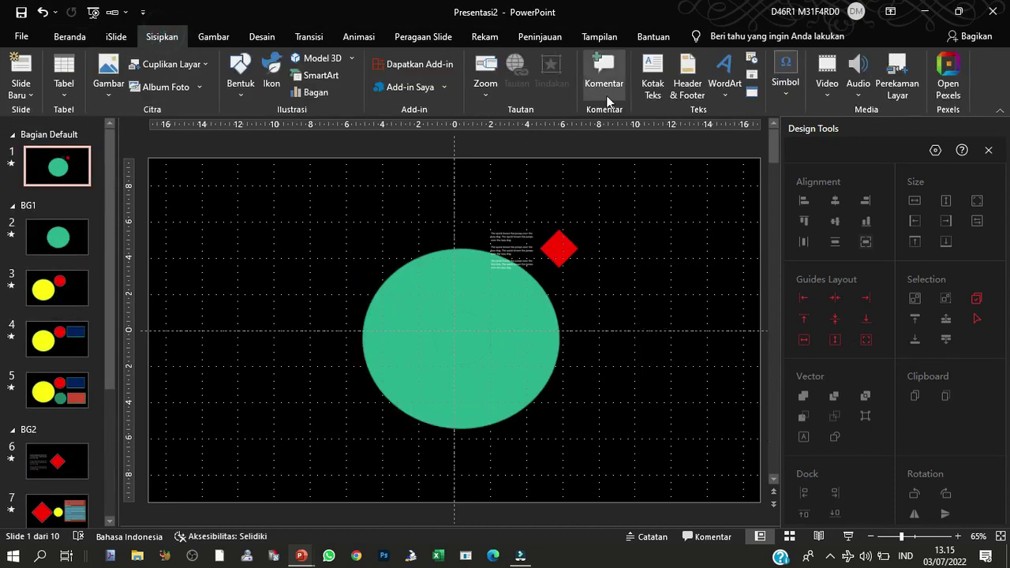
{"action": "left_click", "coordinate": [491, 95]}
{"action": "left_click", "coordinate": [509, 129]}
{"action": "left_click", "coordinate": [686, 239]}
{"action": "left_click", "coordinate": [707, 439]}
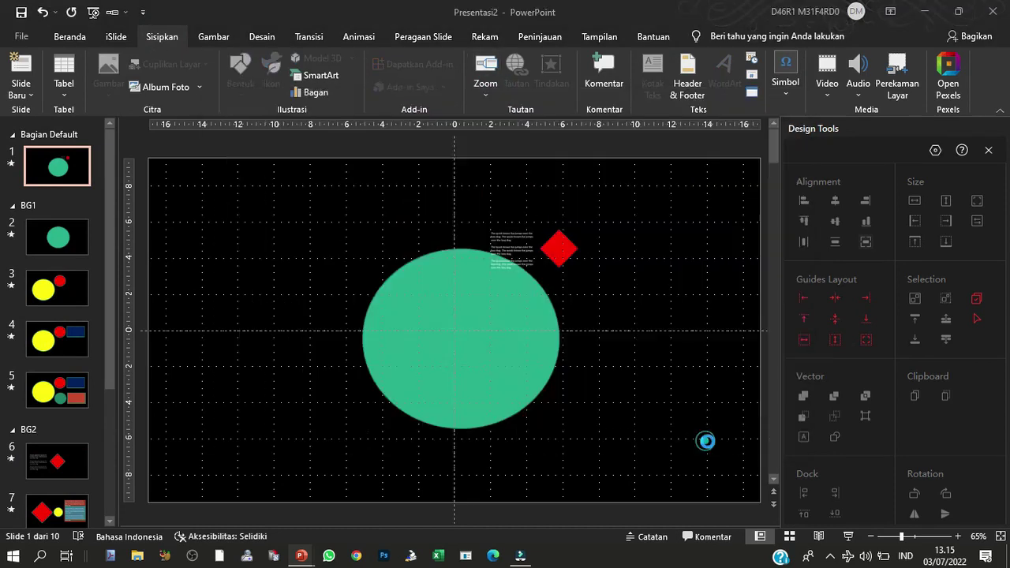
Step: Place the heart zoom link left of the green circle, then restart the slide show
{"action": "right_click", "coordinate": [448, 345]}
{"action": "left_click", "coordinate": [508, 178]}
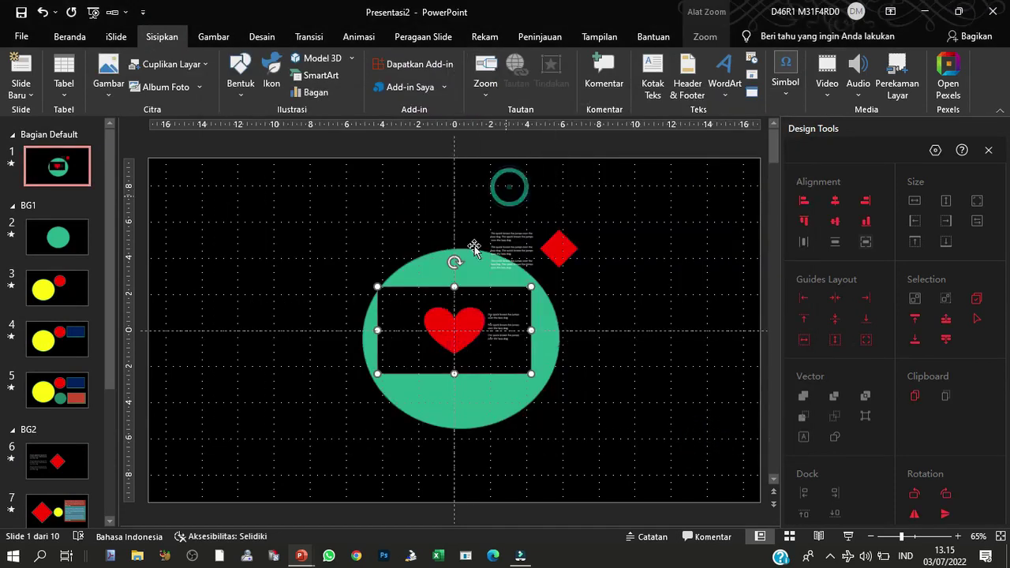
{"action": "left_click_drag", "start_coordinate": [444, 332], "coordinate": [254, 329]}
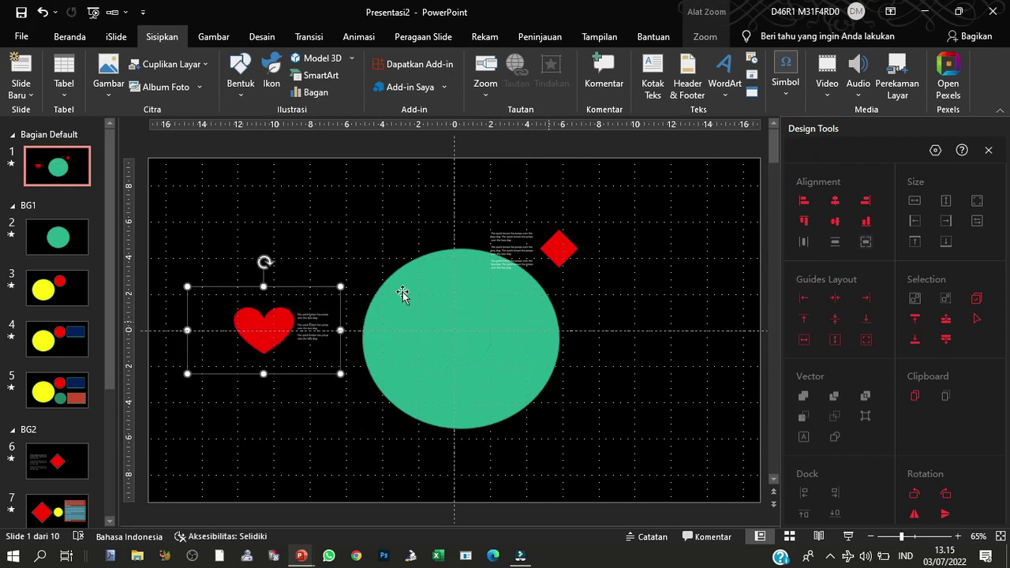
{"action": "left_click", "coordinate": [198, 216]}
{"action": "left_click", "coordinate": [848, 537]}
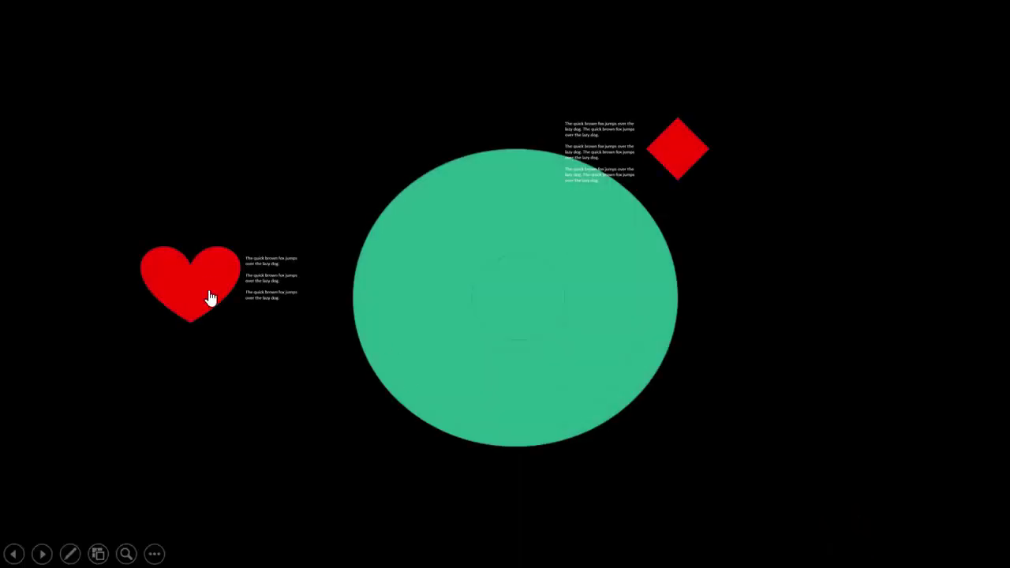
Step: Play the heart zoom into BG3 and back, then the diamond zoom through BG2, and end the show
{"action": "left_click", "coordinate": [207, 294]}
{"action": "left_click", "coordinate": [489, 321]}
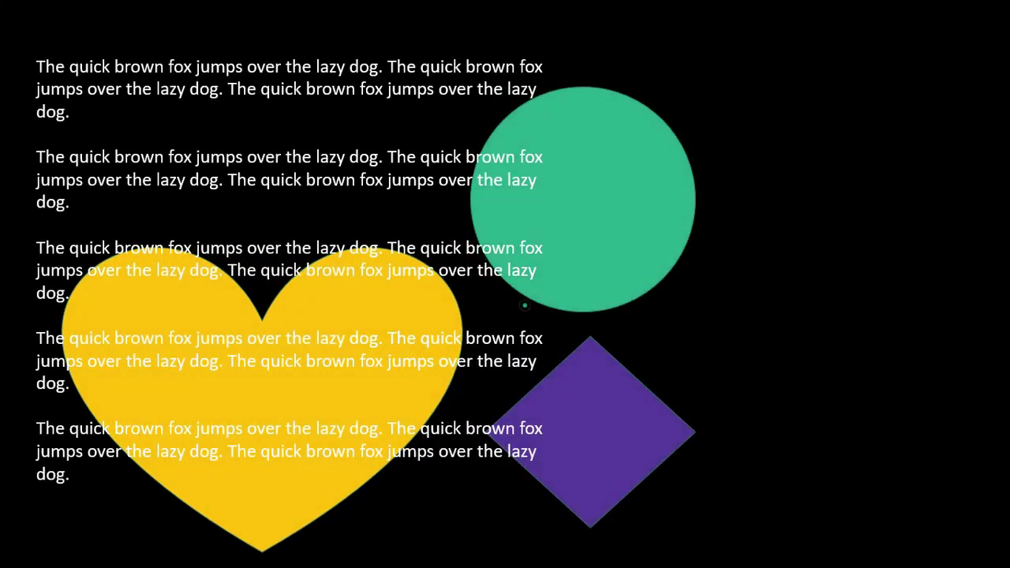
{"action": "left_click", "coordinate": [525, 305]}
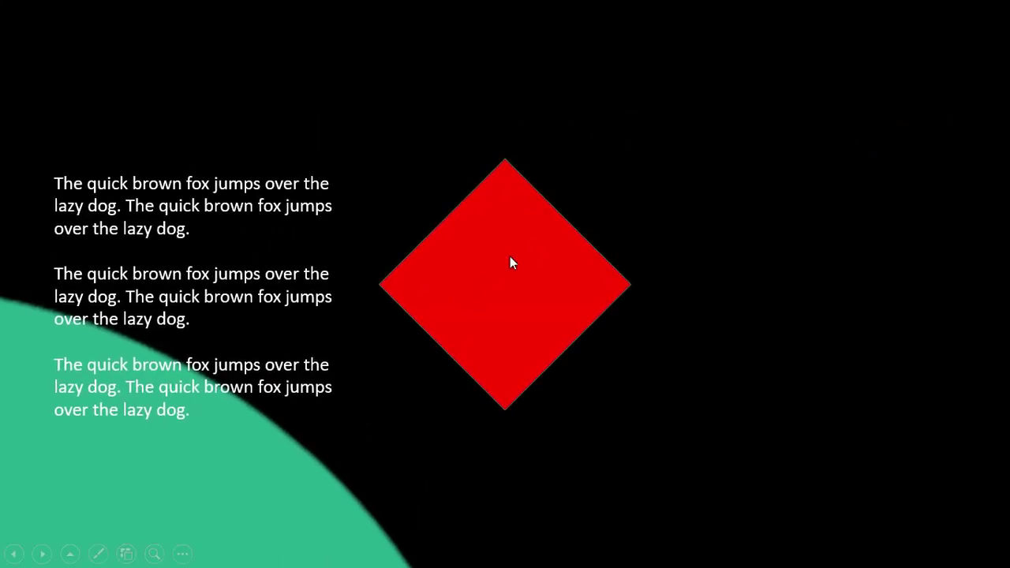
{"action": "left_click", "coordinate": [509, 257]}
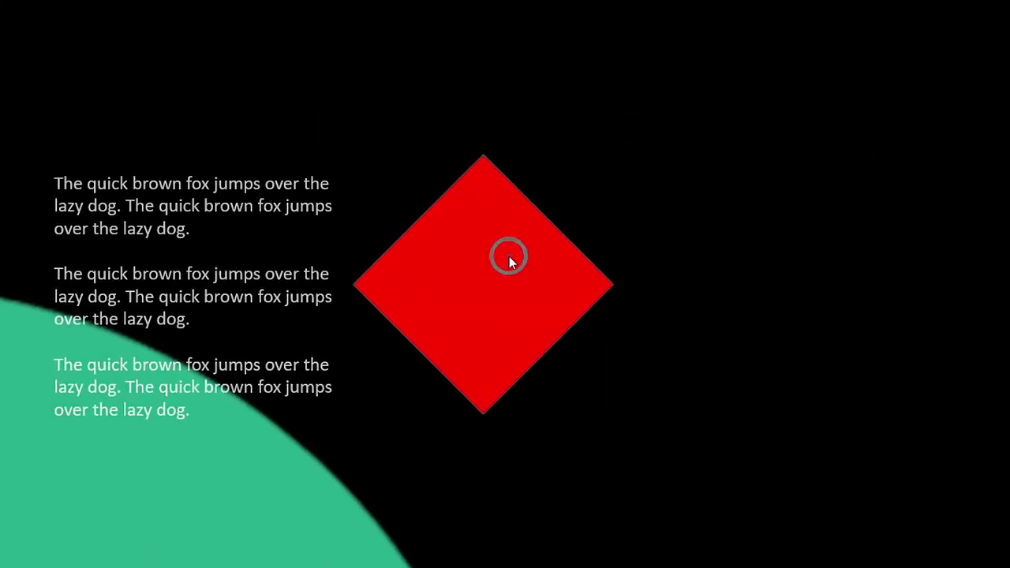
{"action": "left_click", "coordinate": [509, 262]}
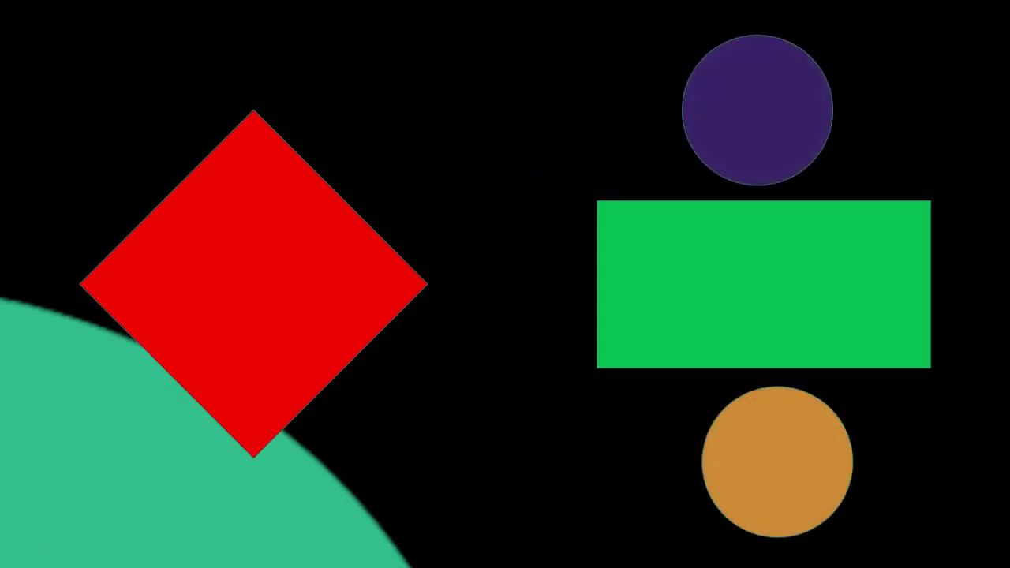
{"action": "key", "text": "space"}
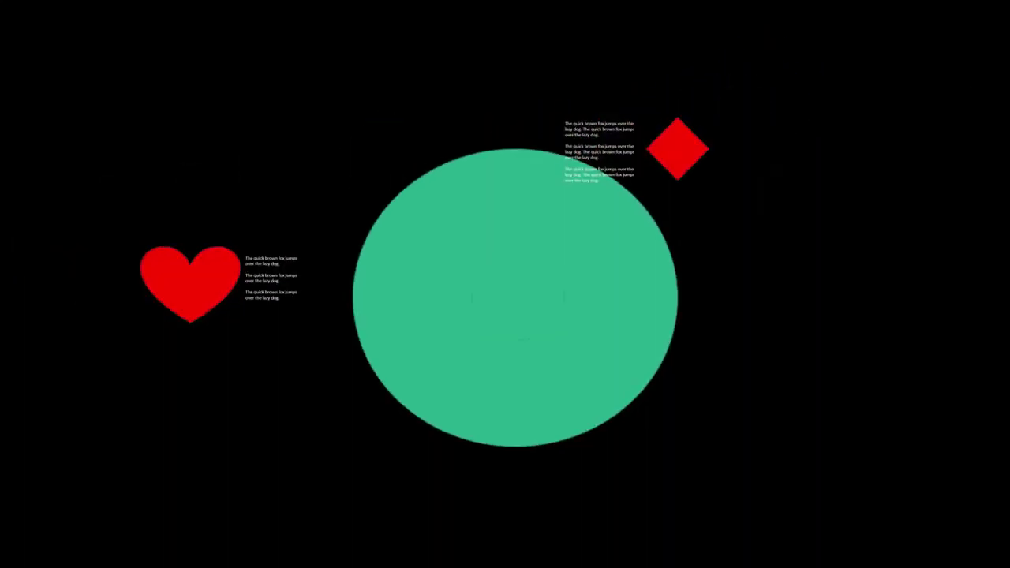
{"action": "key", "text": "Escape"}
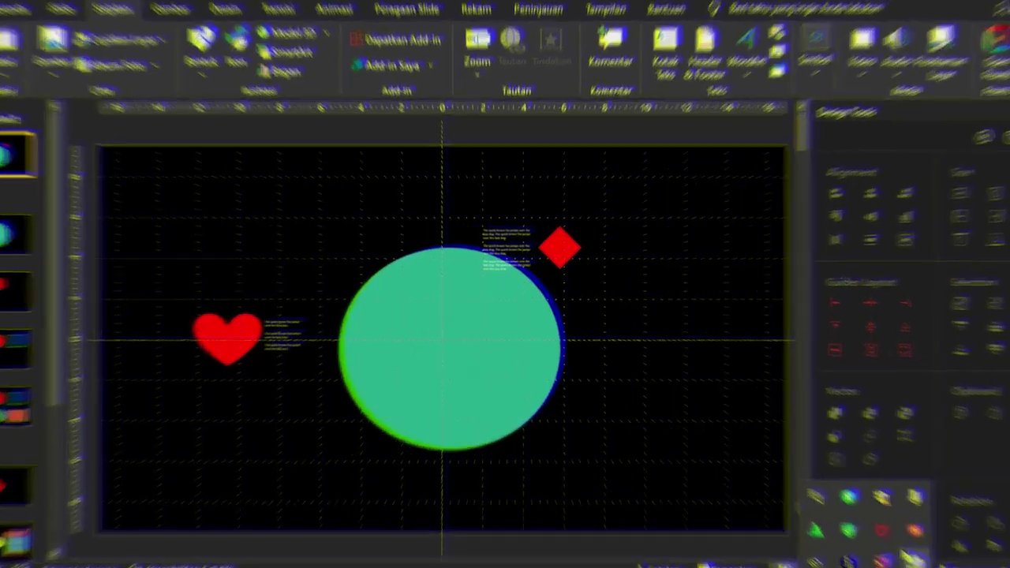